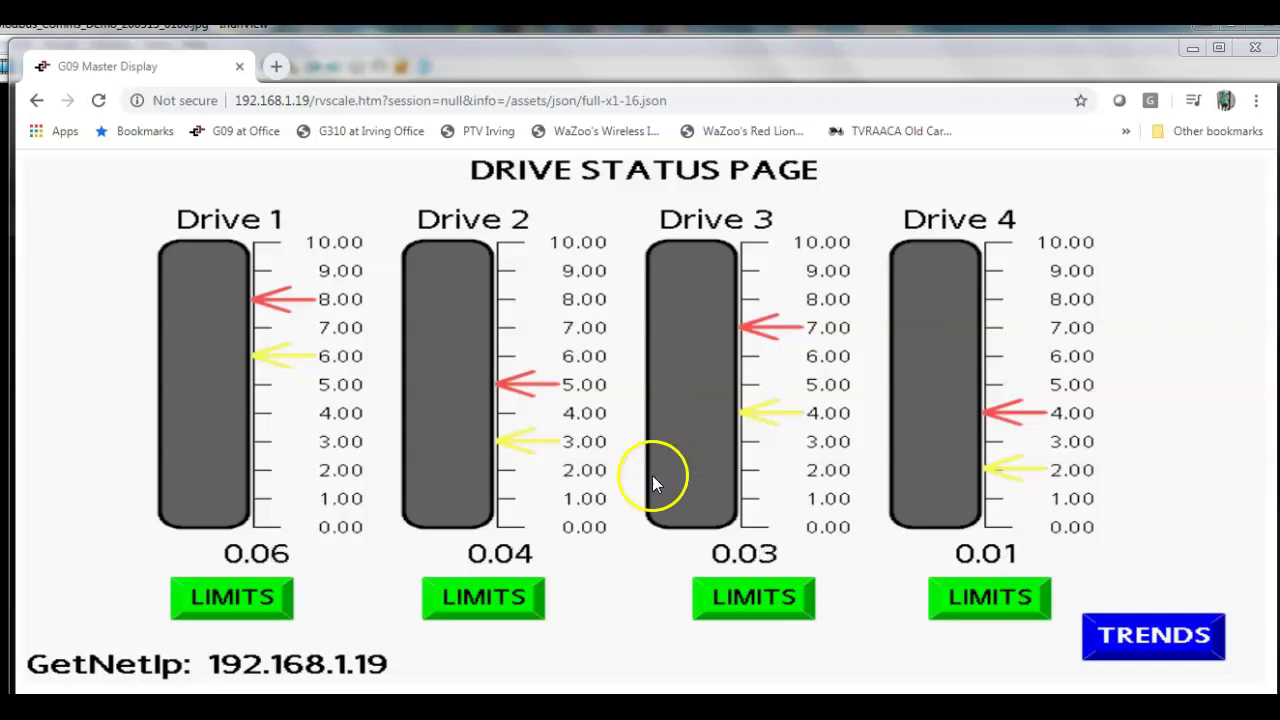
Step: Bring the IrfanView viewer with the hardware bench photo to the front from the taskbar
mouse_move(540, 705)
left_click(705, 667)
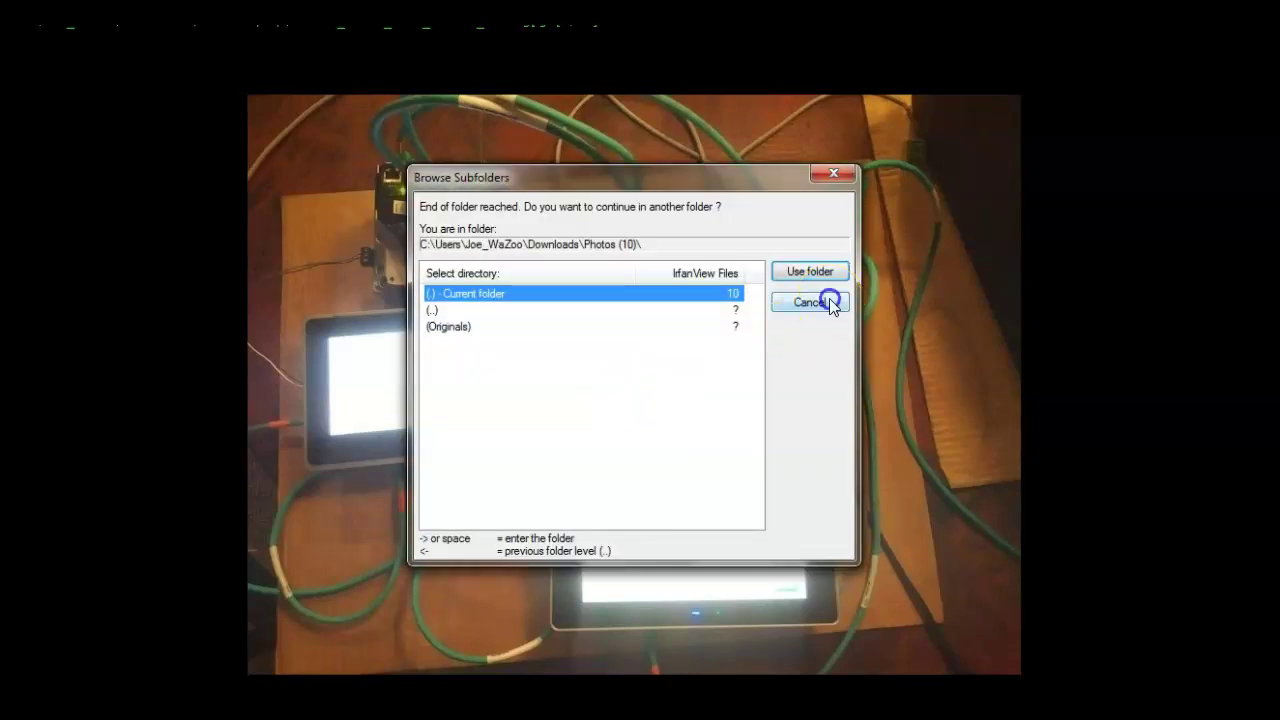
Step: Dismiss the folder prompt, zoom into the photo, then draw and clear an arrow from the W-300 unit
left_click(829, 300)
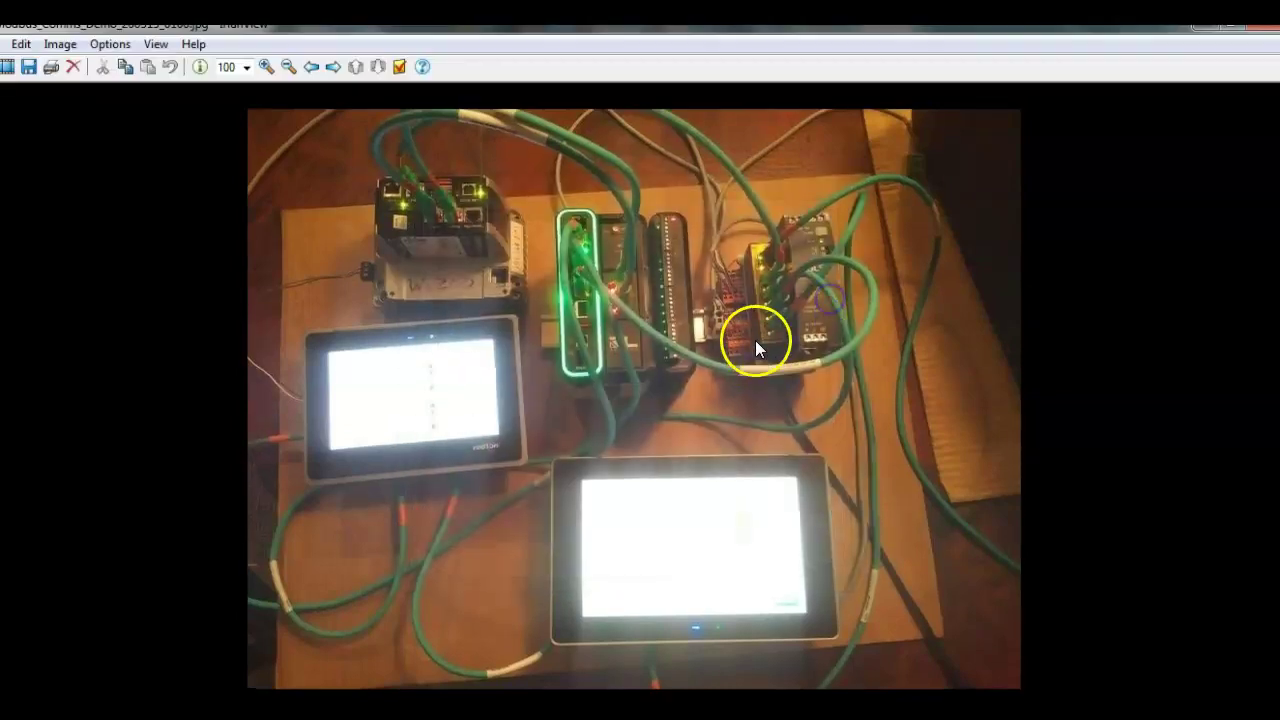
left_click(265, 65)
left_click(264, 65)
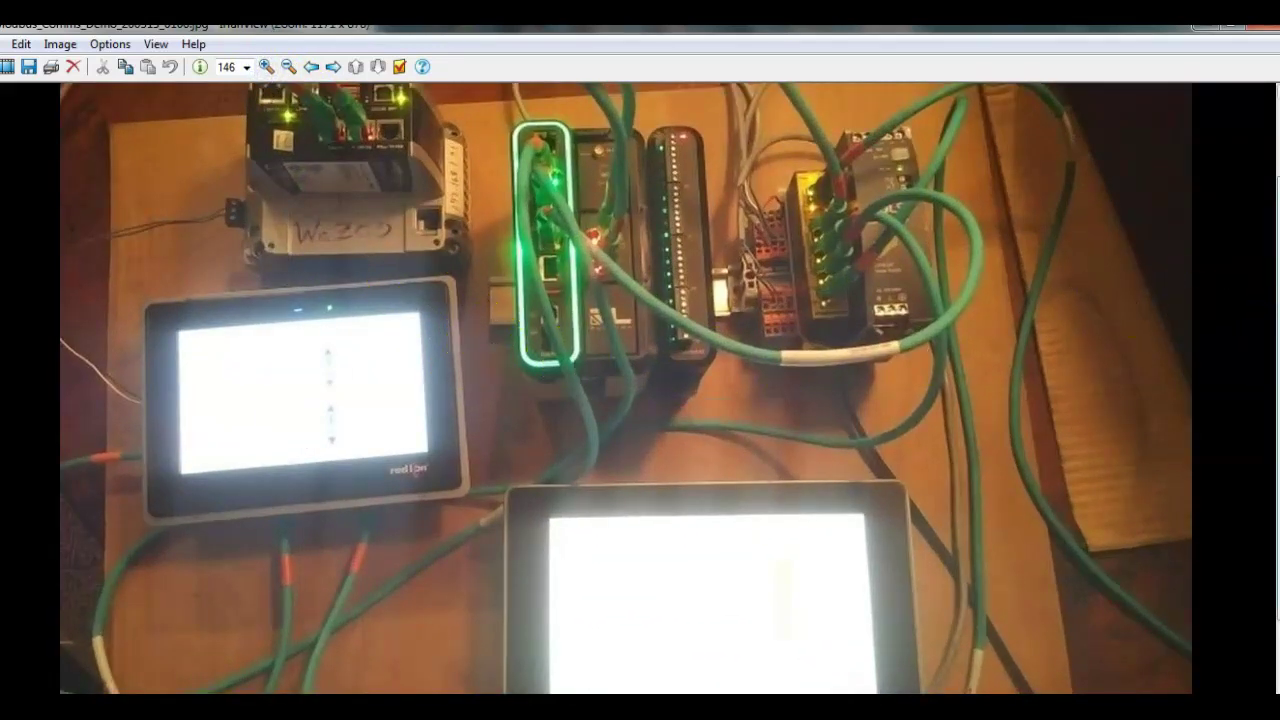
scroll(1000, 272, "up", 2)
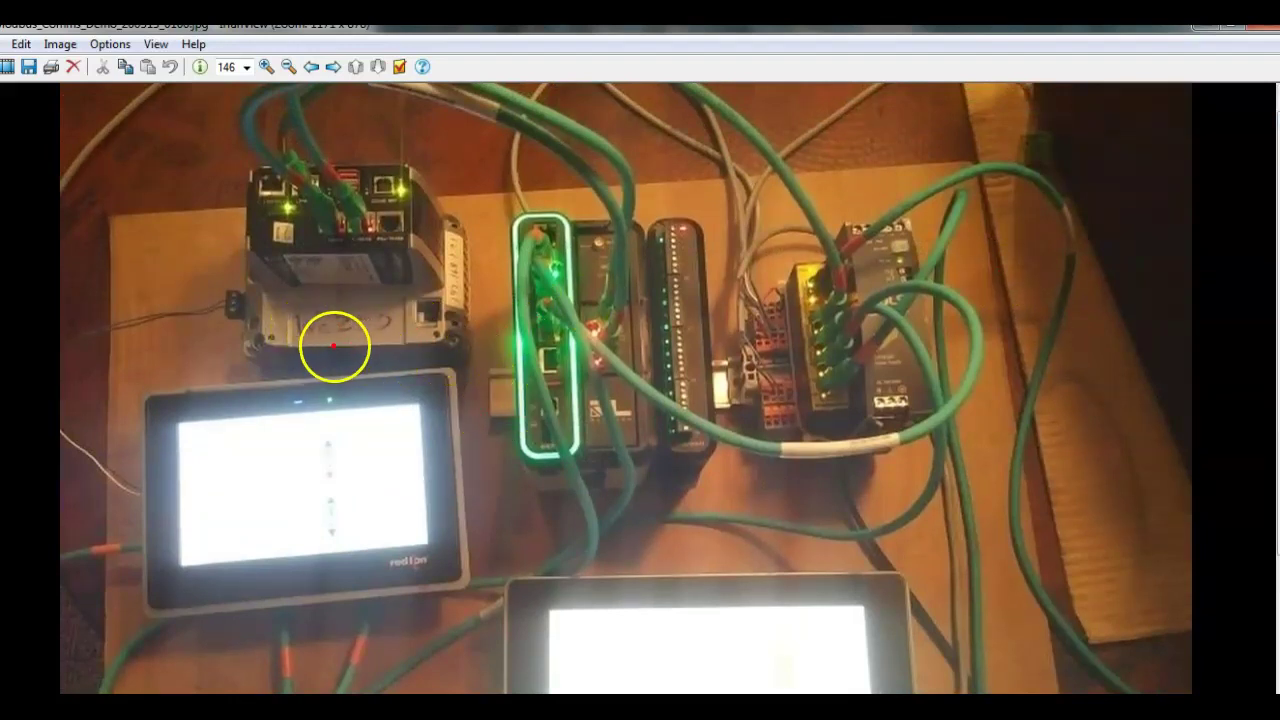
mouse_move(300, 340)
left_mouse_down()
mouse_move(446, 327)
mouse_move(451, 339)
mouse_move(534, 253)
mouse_move(488, 280)
mouse_move(534, 276)
mouse_move(531, 251)
mouse_move(540, 436)
mouse_move(562, 510)
mouse_move(536, 566)
mouse_move(286, 612)
mouse_move(289, 584)
mouse_move(328, 582)
mouse_move(157, 510)
mouse_move(140, 538)
mouse_move(412, 481)
mouse_move(462, 302)
mouse_move(527, 288)
mouse_move(546, 258)
mouse_move(556, 287)
mouse_move(514, 332)
mouse_move(586, 343)
mouse_move(592, 363)
mouse_move(580, 323)
mouse_move(597, 326)
mouse_move(598, 310)
mouse_move(590, 350)
mouse_move(575, 170)
mouse_move(388, 152)
mouse_move(318, 240)
mouse_move(322, 210)
mouse_move(364, 214)
mouse_move(362, 235)
mouse_move(343, 94)
mouse_move(534, 256)
mouse_move(608, 346)
mouse_move(503, 354)
mouse_move(557, 320)
mouse_move(621, 367)
mouse_move(757, 414)
mouse_move(829, 371)
mouse_move(808, 360)
mouse_move(815, 369)
left_mouse_up()
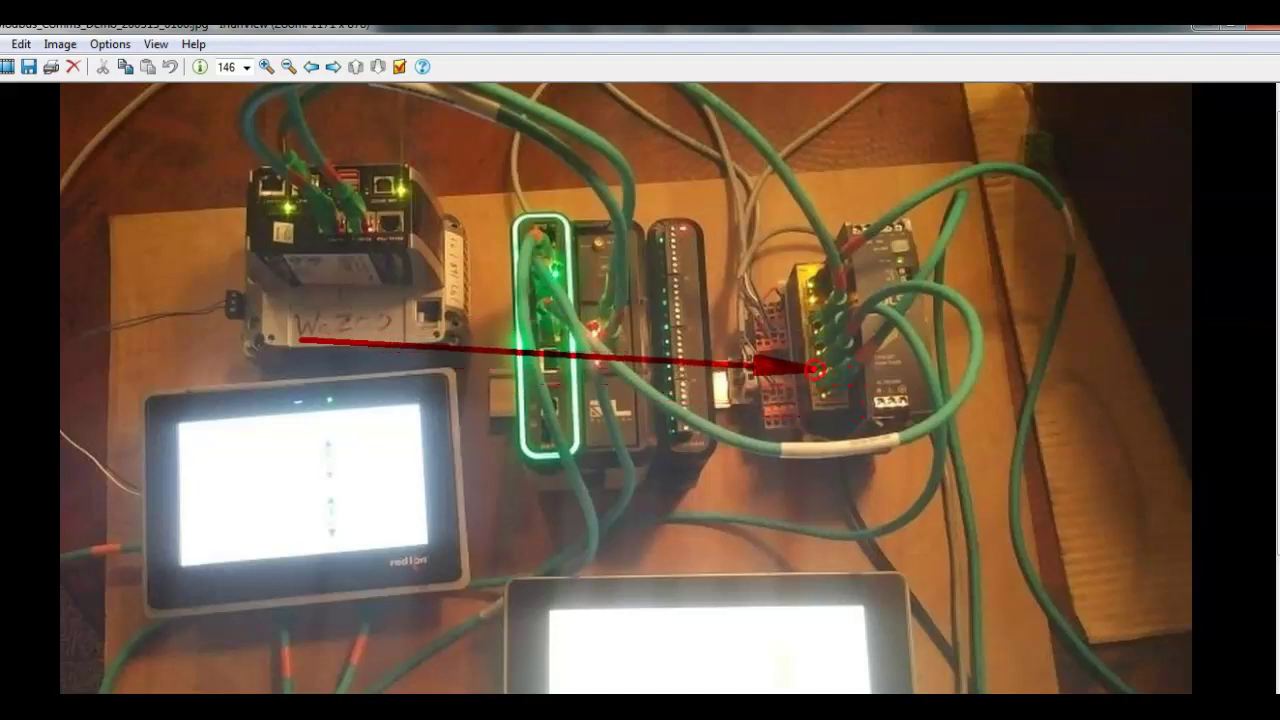
left_click(642, 352)
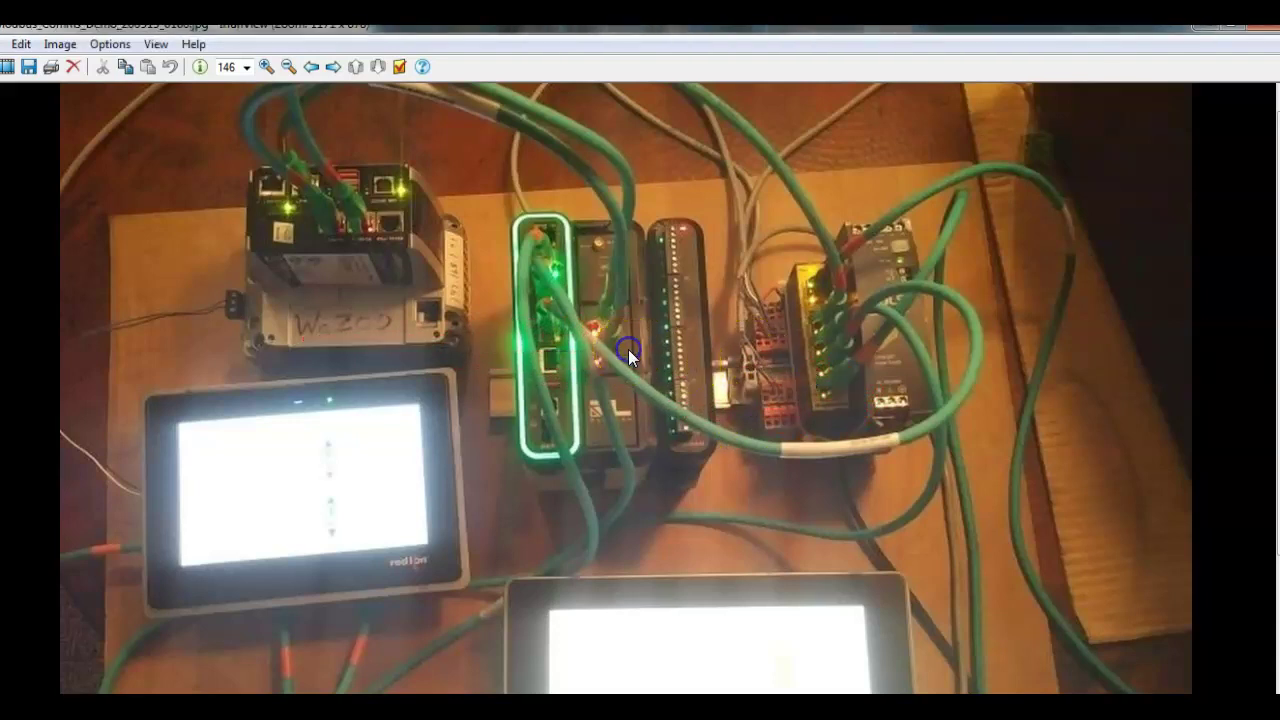
Step: Fit the photo to the window and step through the remaining hardware close-ups back to the drive status page
key("minus")
key("space")
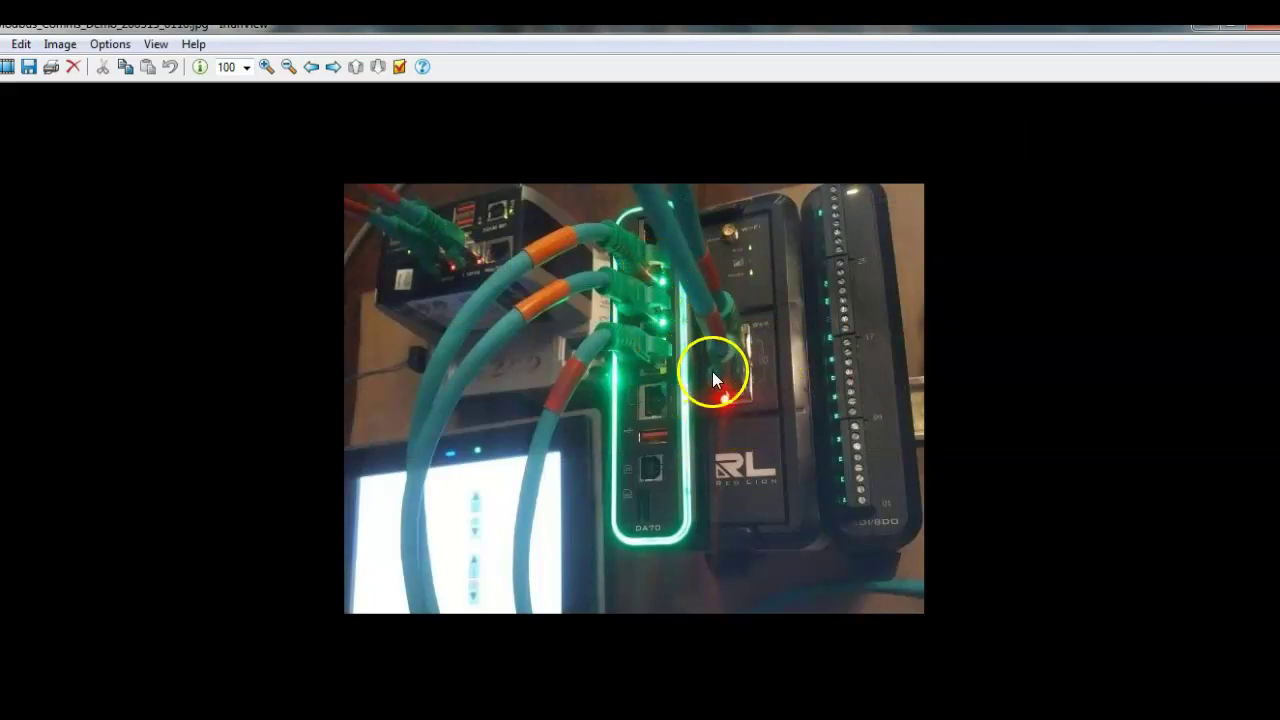
key("space")
key("space")
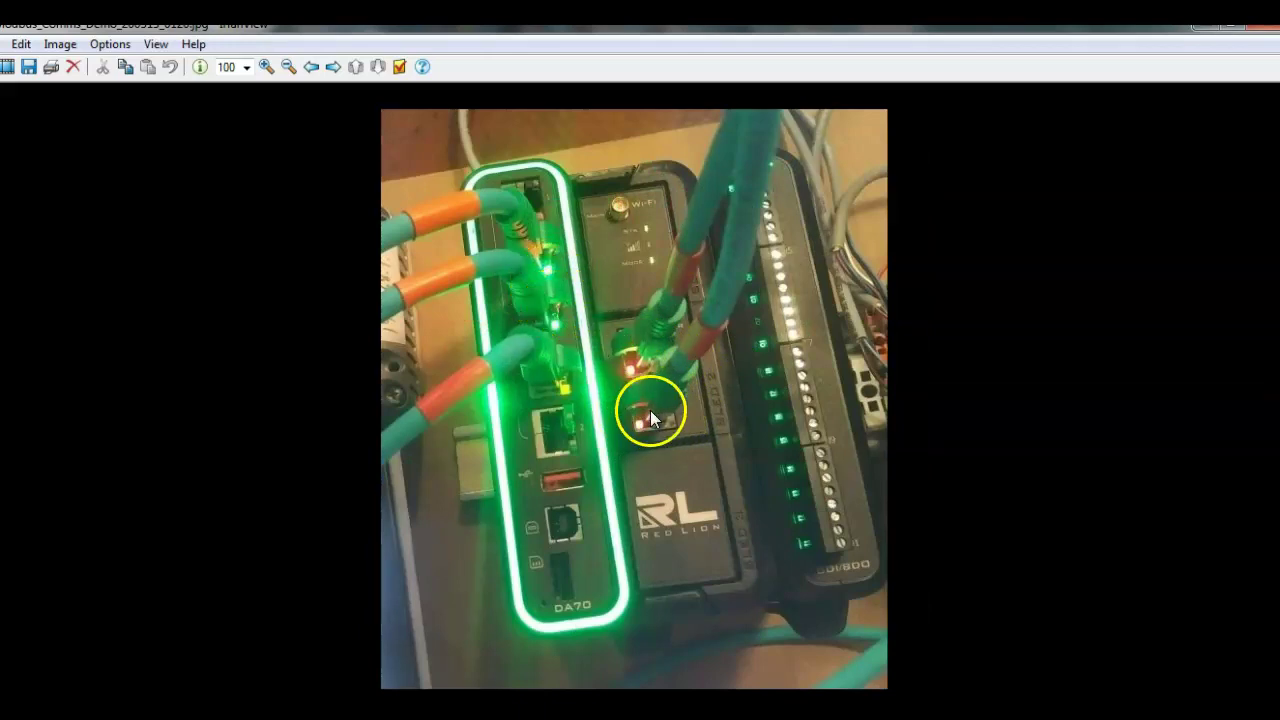
key("space")
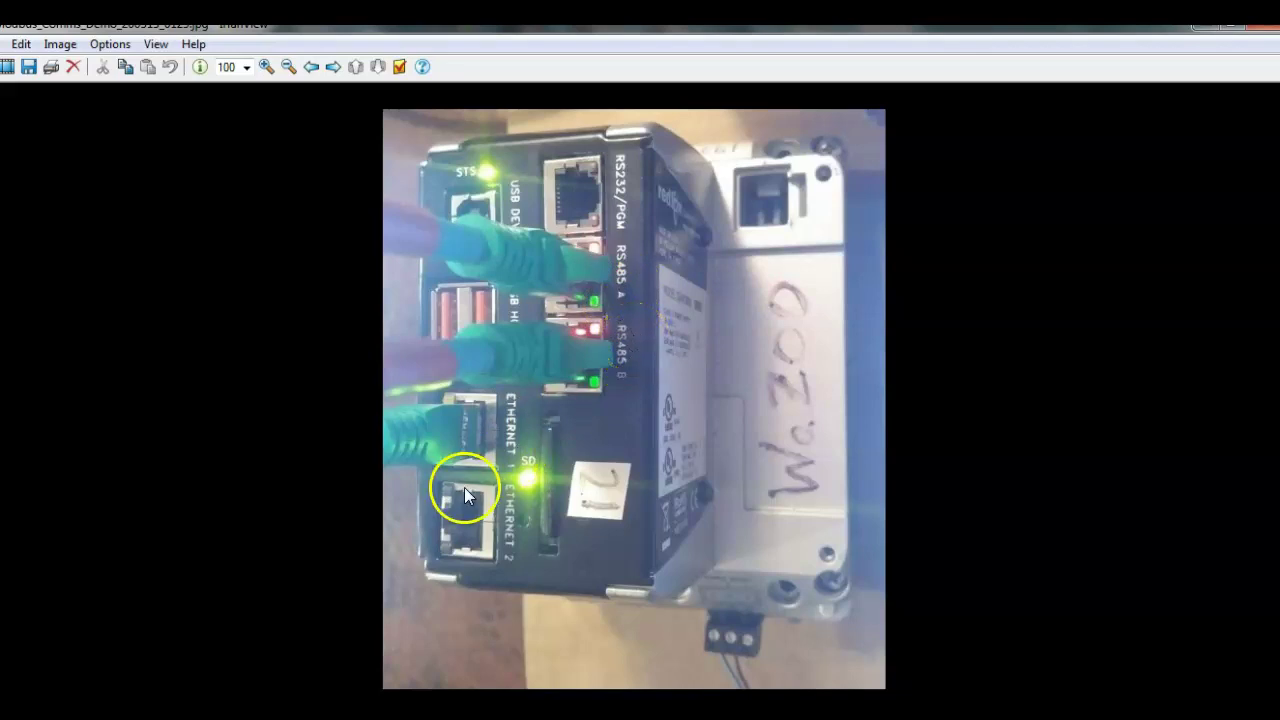
key("space")
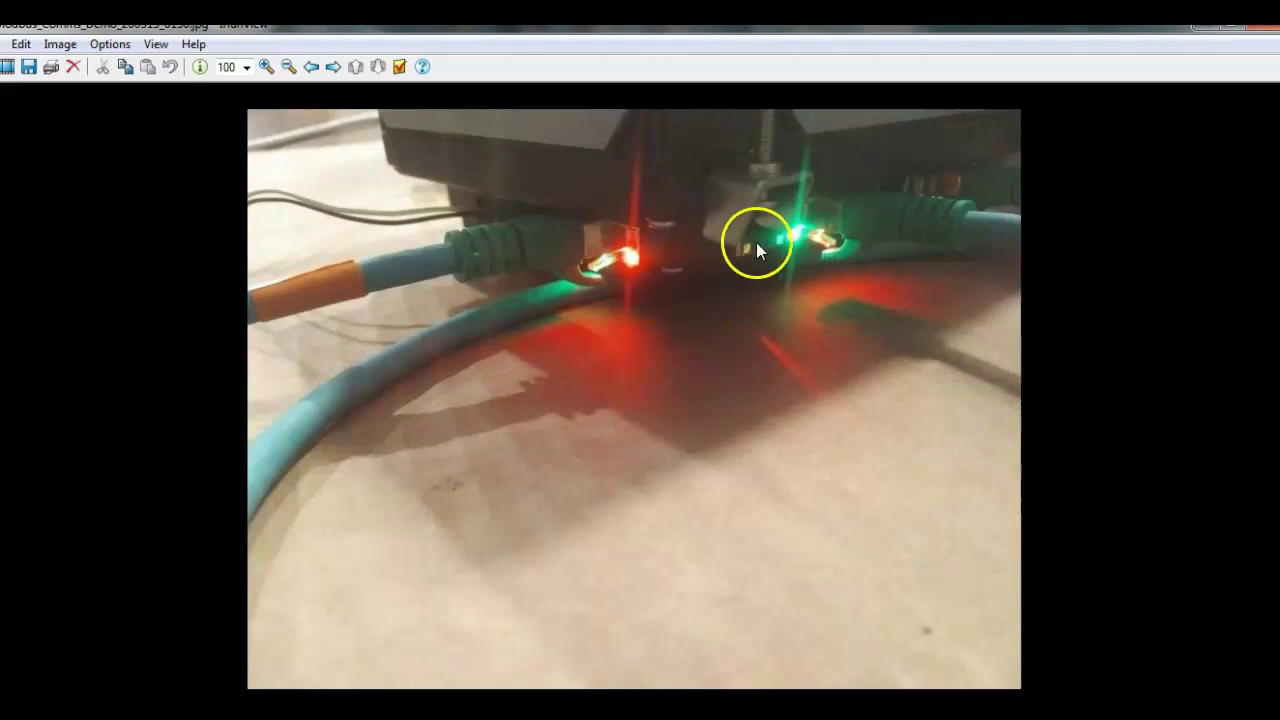
key("space")
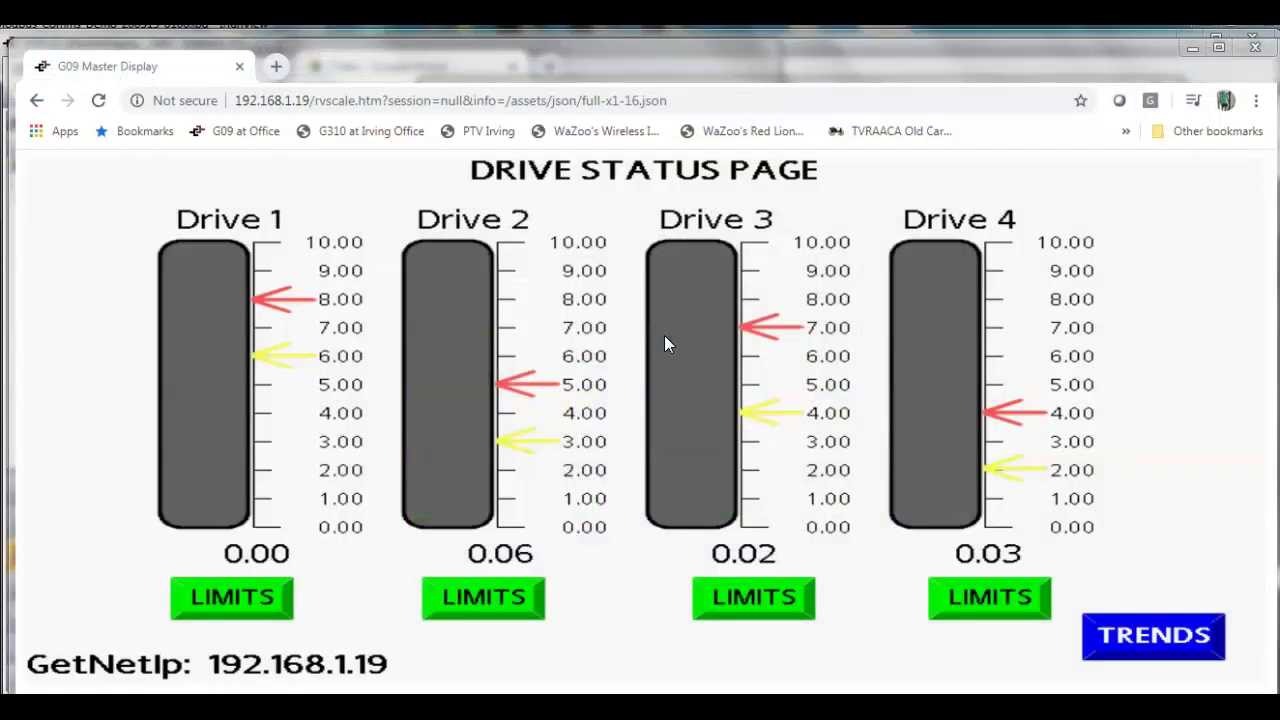
Step: Switch from the G09_37_MasterDisplay project to the CR3K_37_RS485_Slaves project window
mouse_move(345, 692)
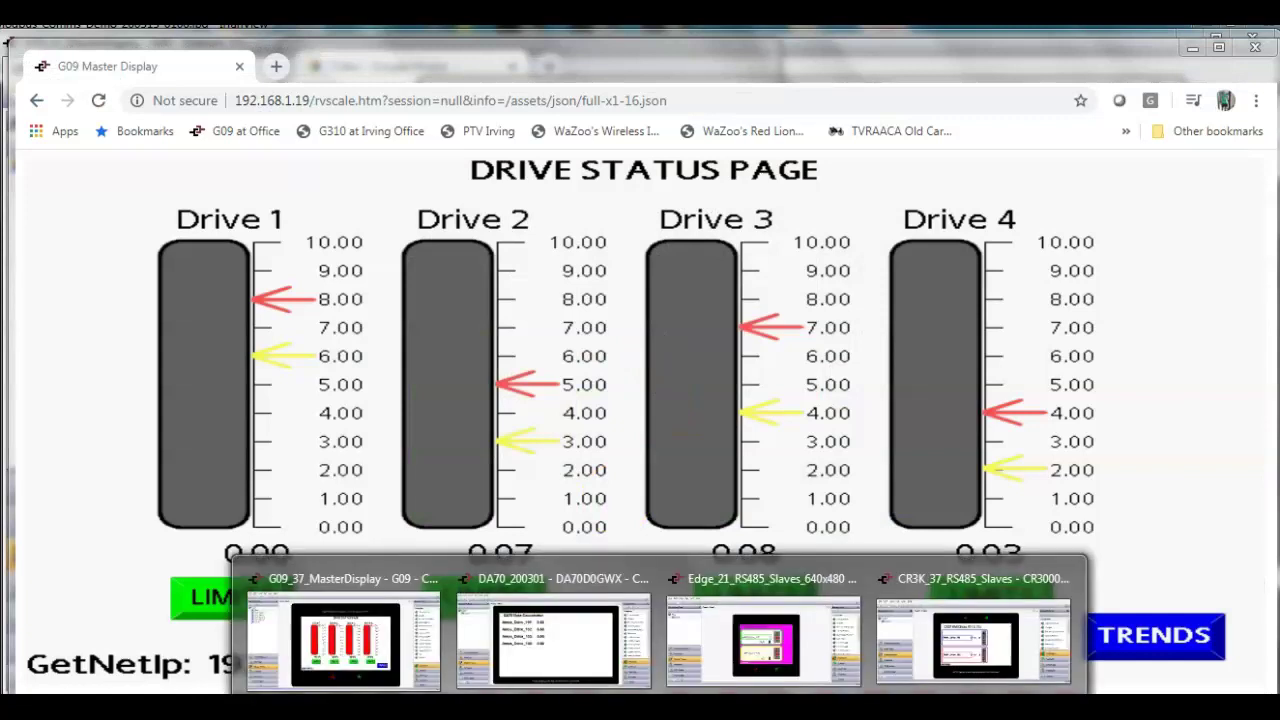
left_click(360, 650)
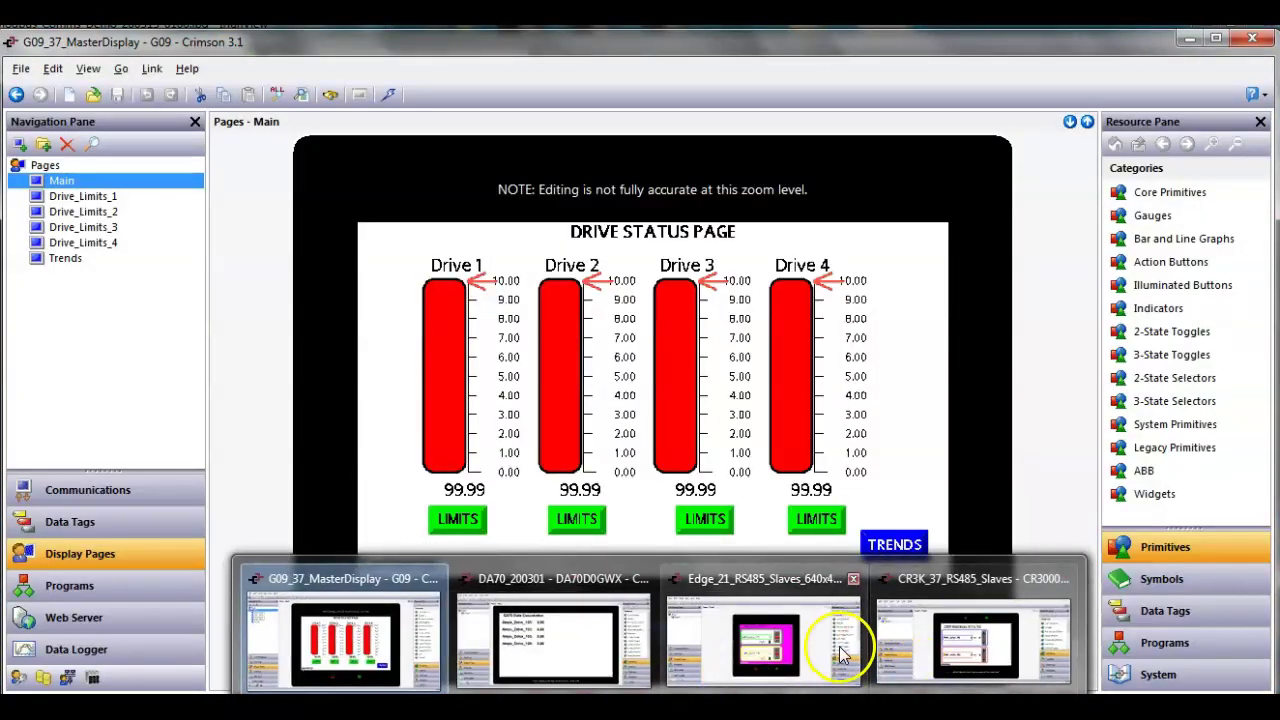
mouse_move(826, 652)
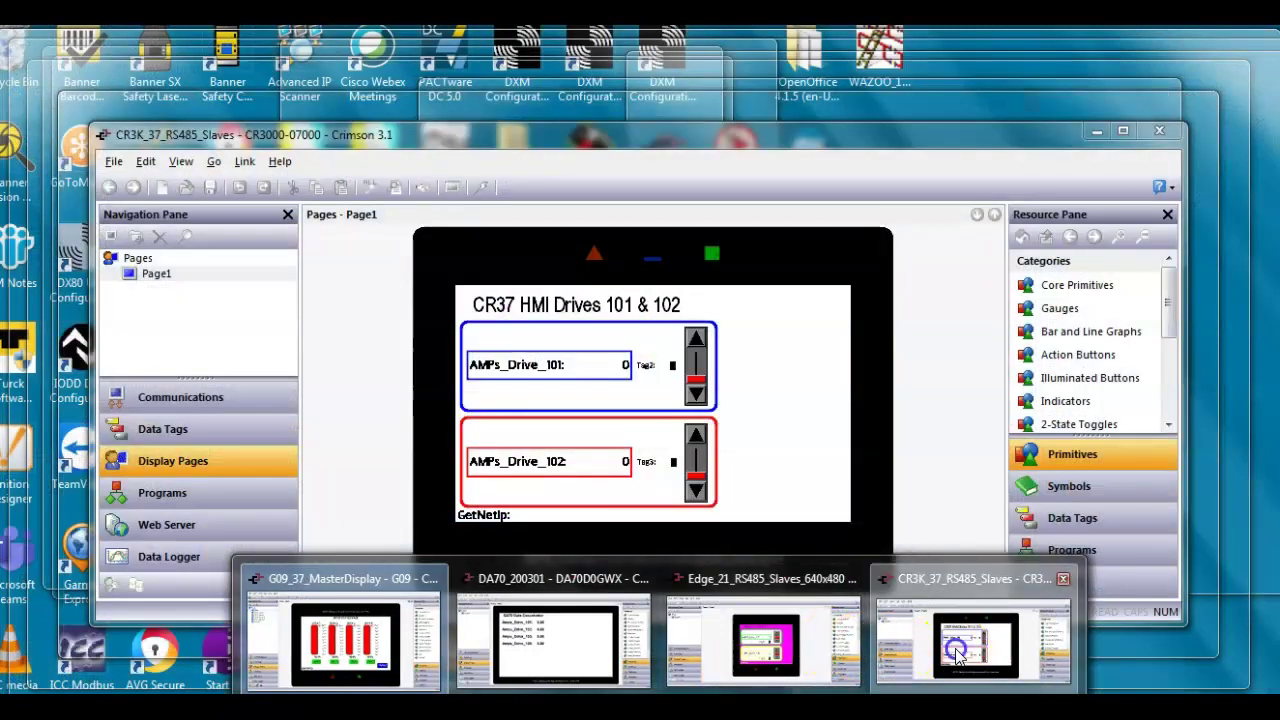
left_click(968, 648)
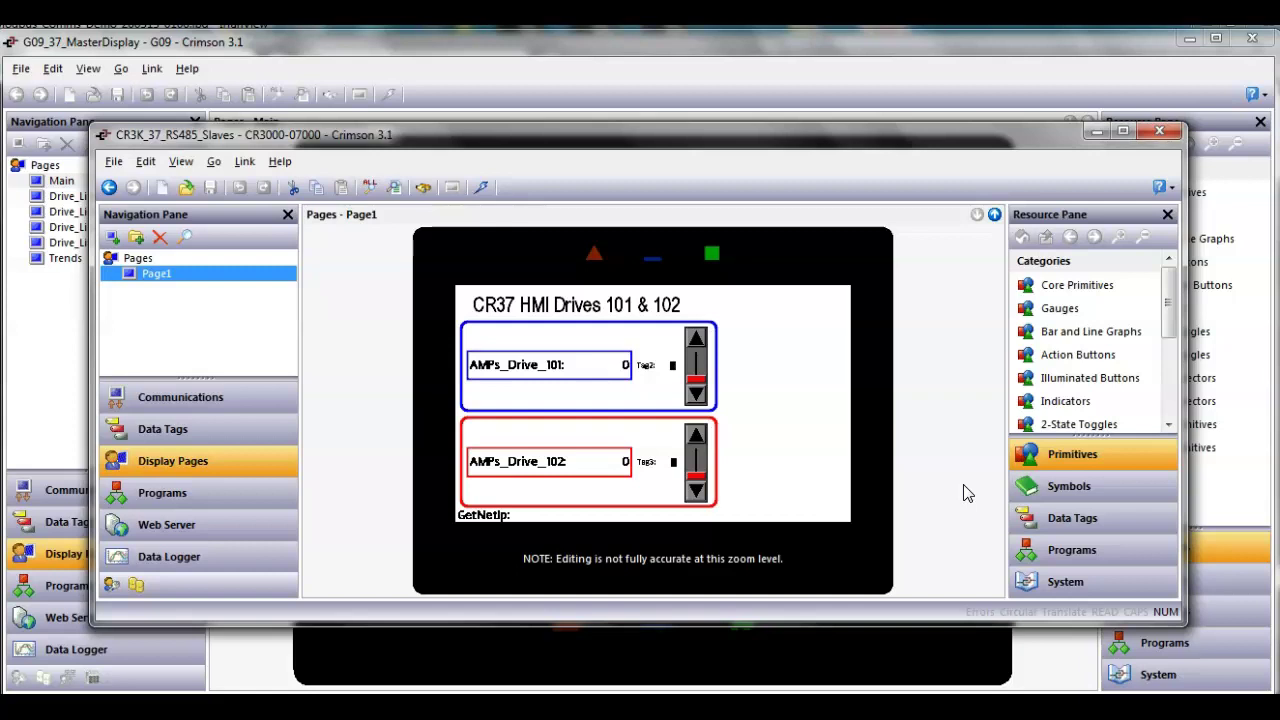
Step: Open Communications, widen the navigation tree, and review Port A and Device_101 with drop number 101
left_click(190, 403)
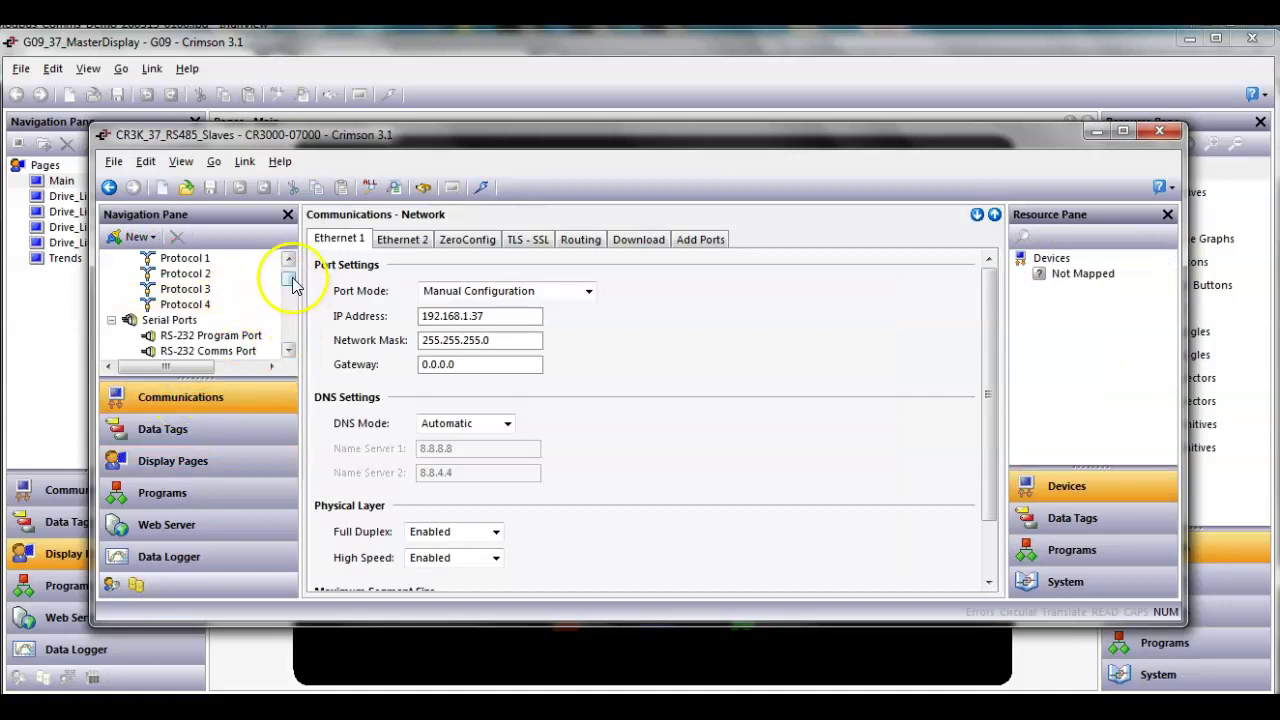
mouse_move(289, 282)
left_mouse_down()
mouse_move(289, 264)
mouse_move(290, 310)
mouse_move(294, 288)
left_mouse_up()
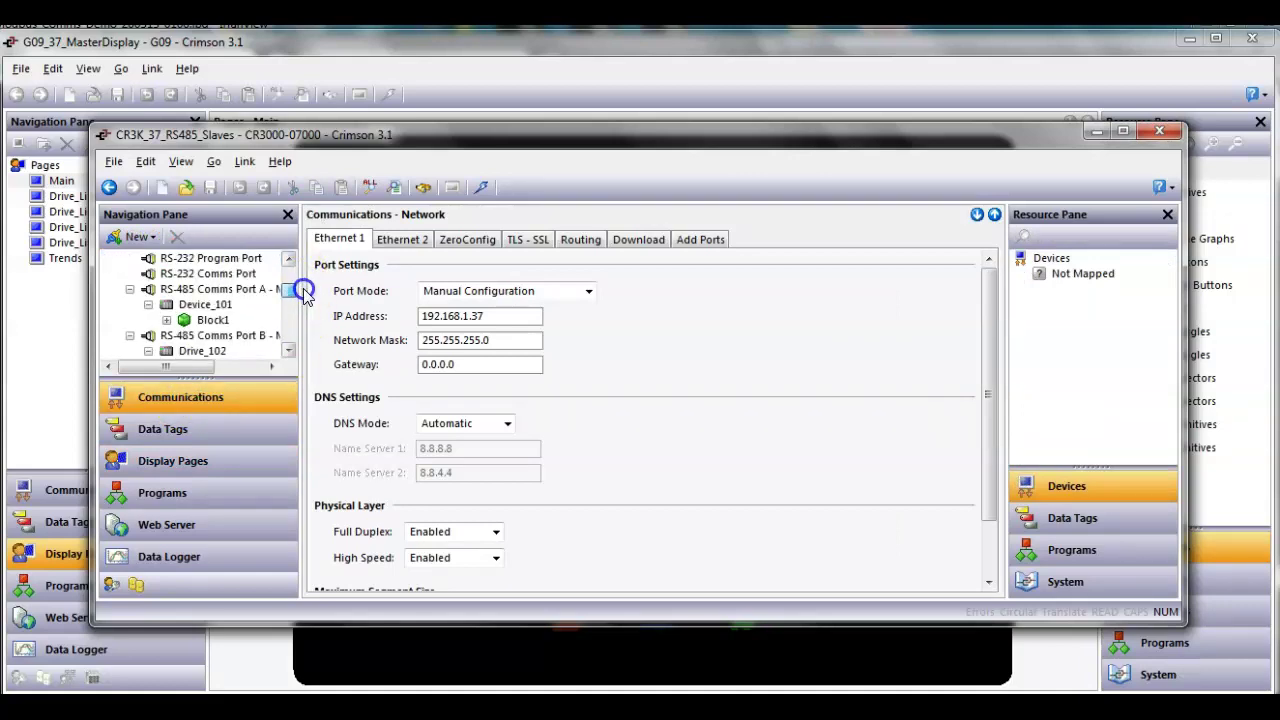
left_click(222, 290)
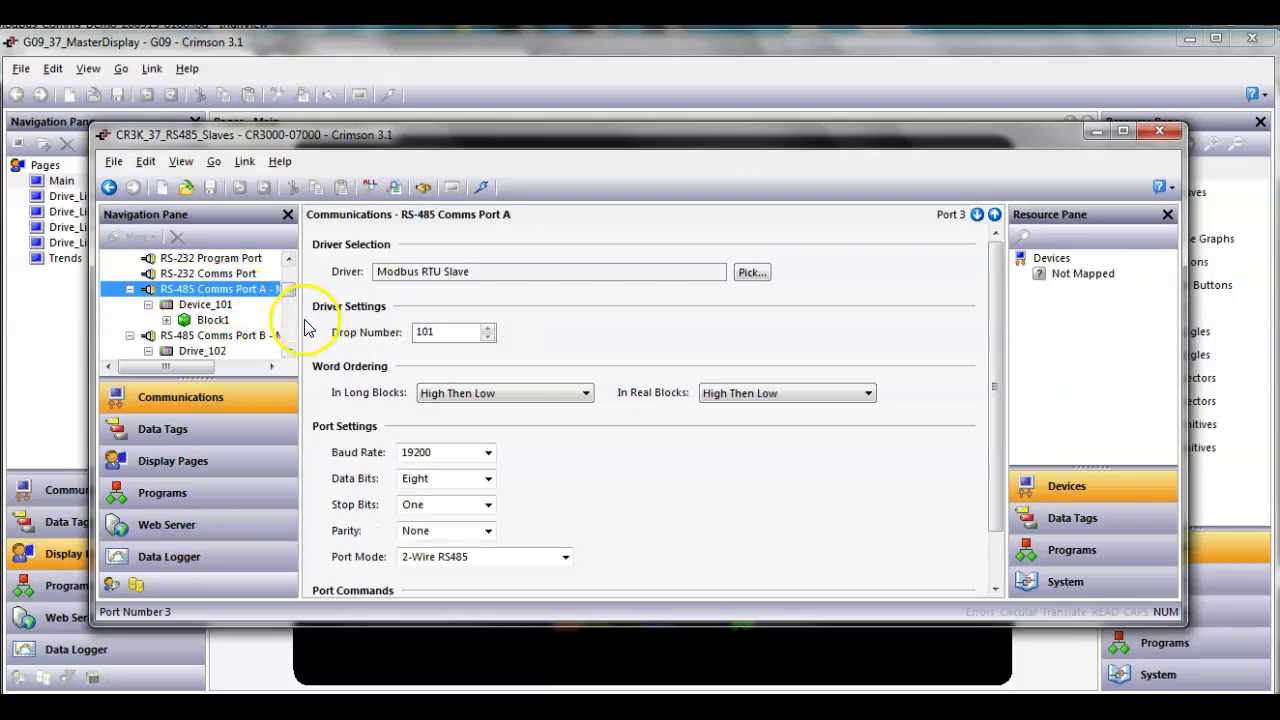
left_click_drag(299, 321, 449, 326)
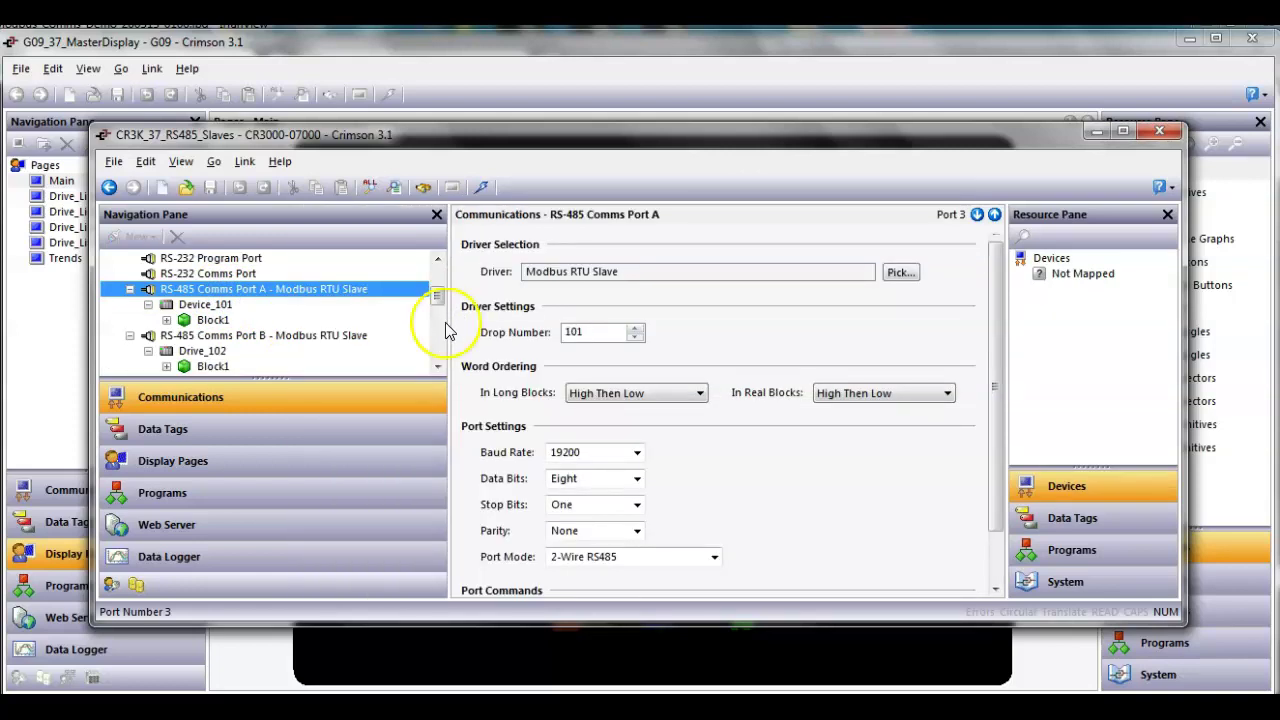
left_click(340, 300)
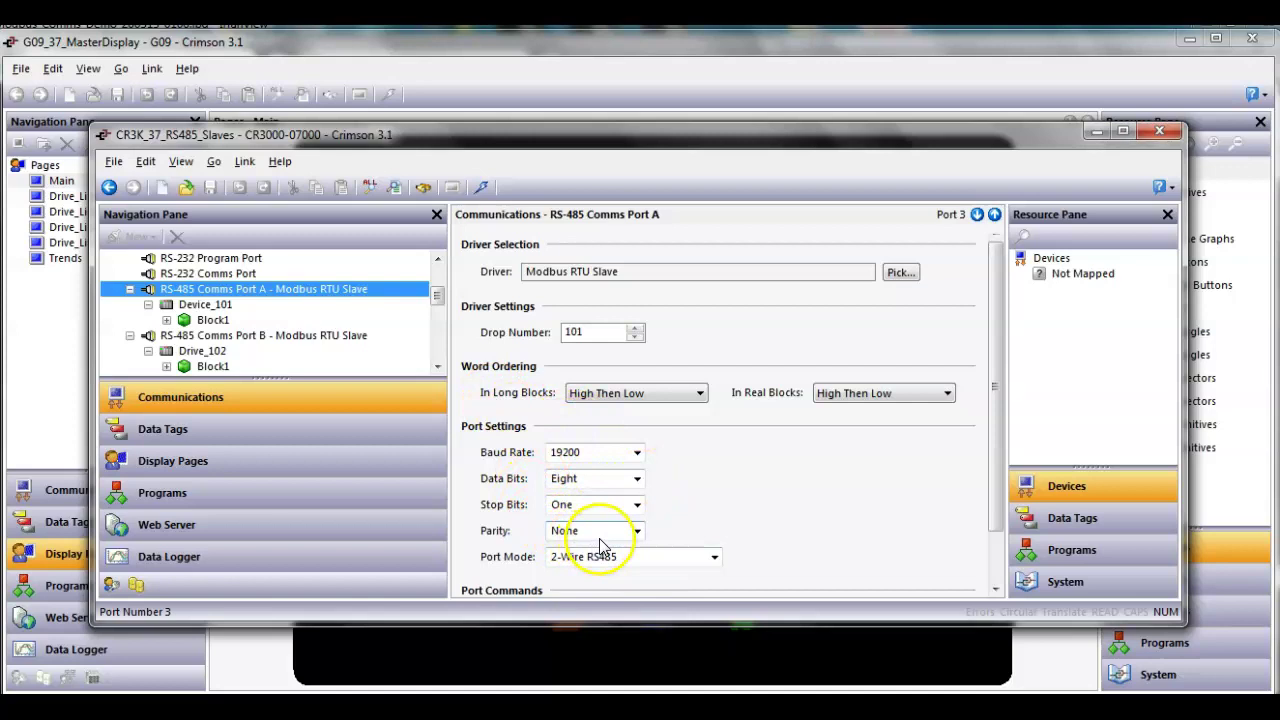
left_click(207, 306)
left_click(207, 289)
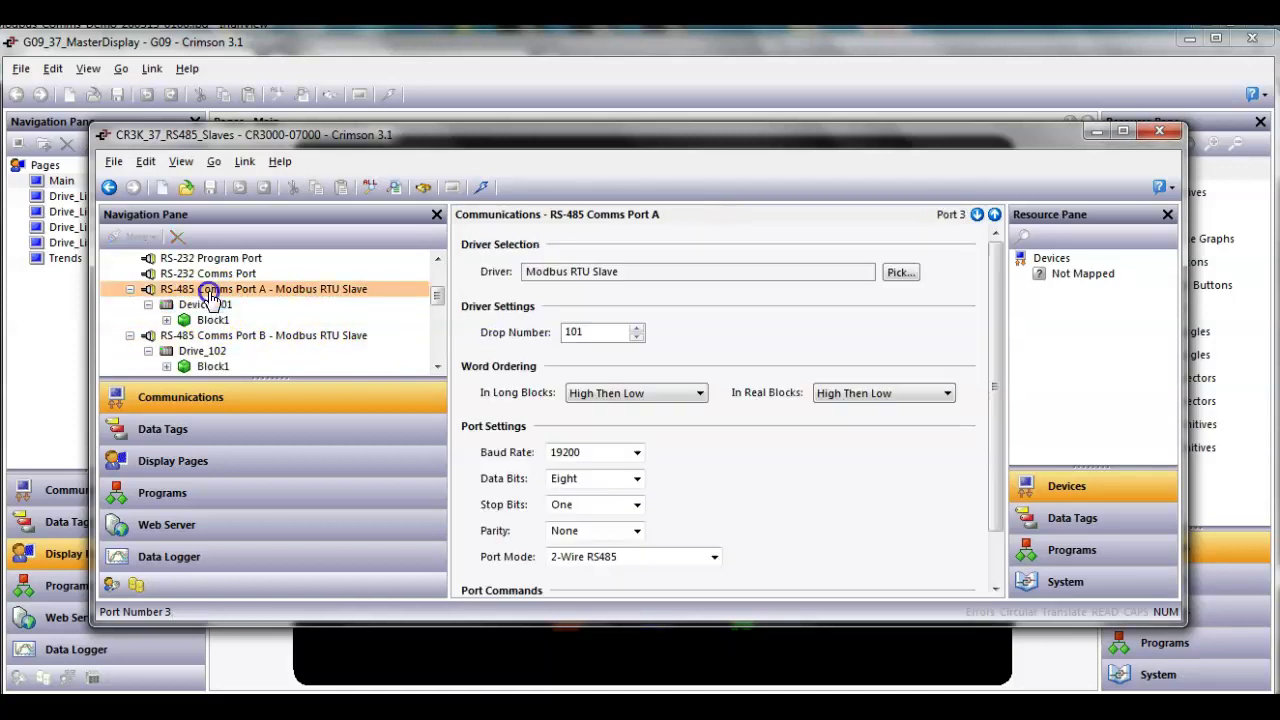
left_click(585, 331)
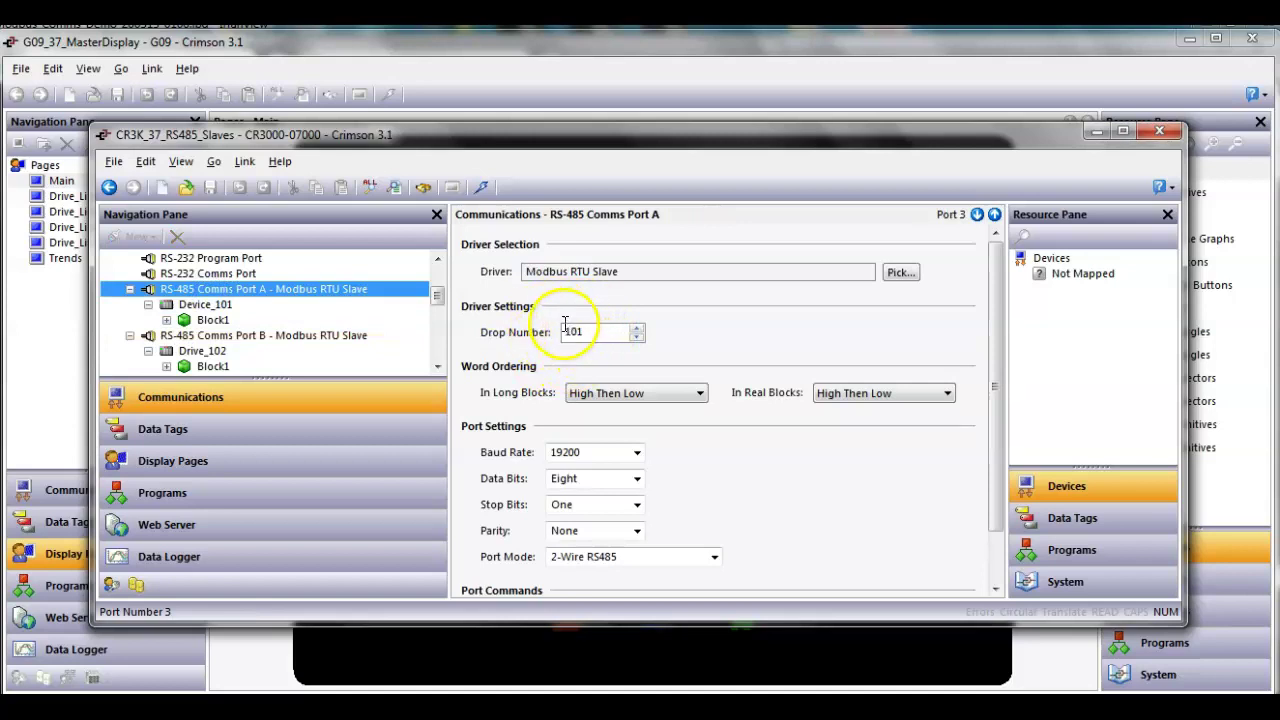
Step: Review Port B's drop number 102 and Device_101's Block1 mapping, then check Data Tags and Display Pages
left_click(220, 338)
left_click(582, 340)
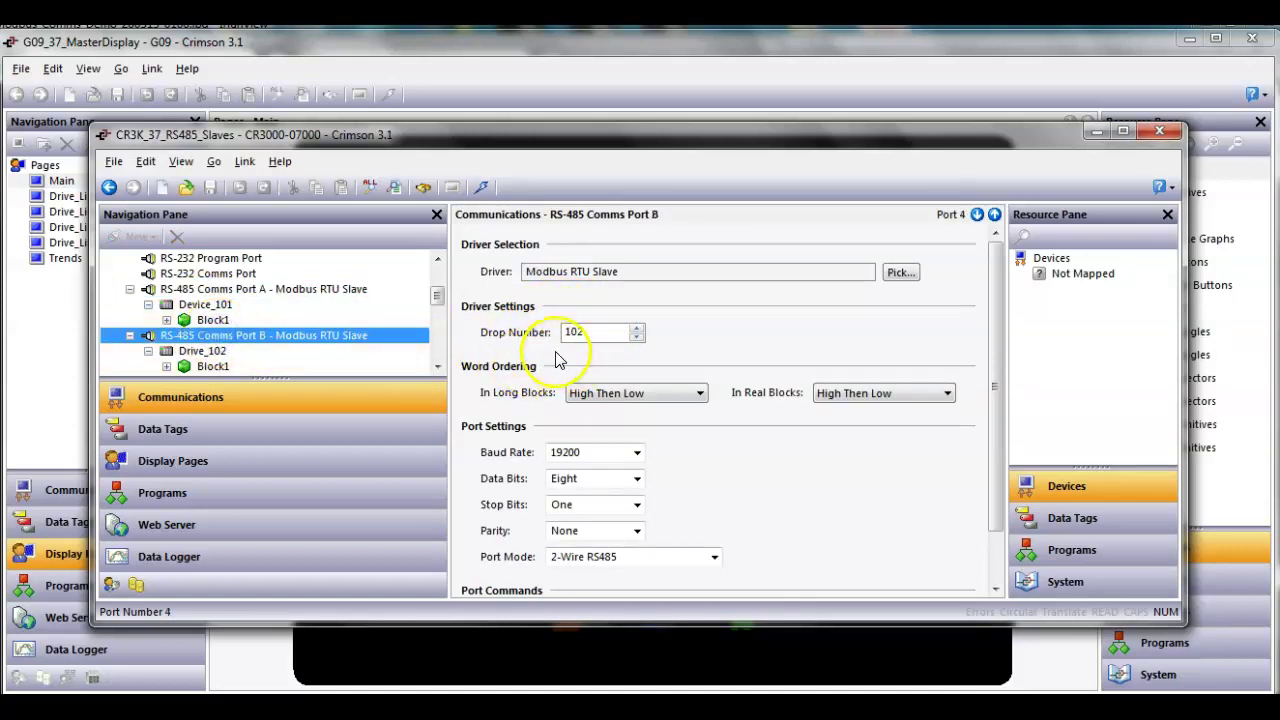
left_click(200, 308)
left_click(196, 321)
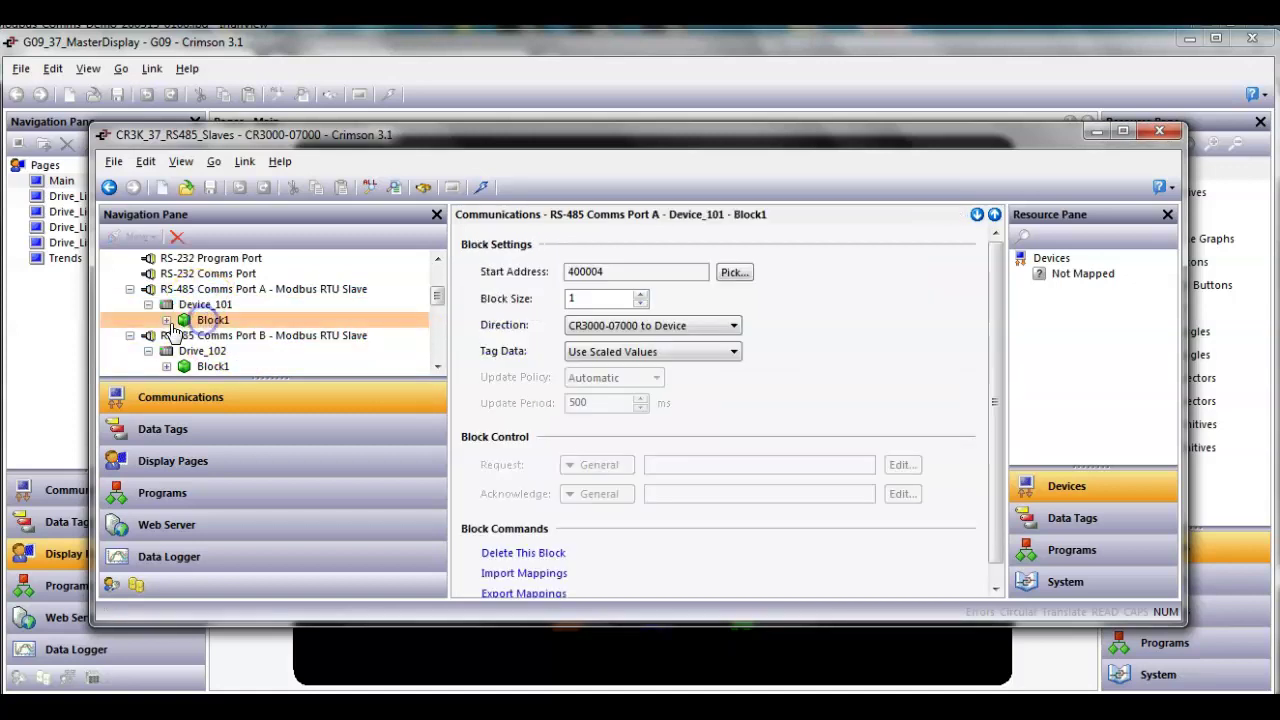
left_click(167, 320)
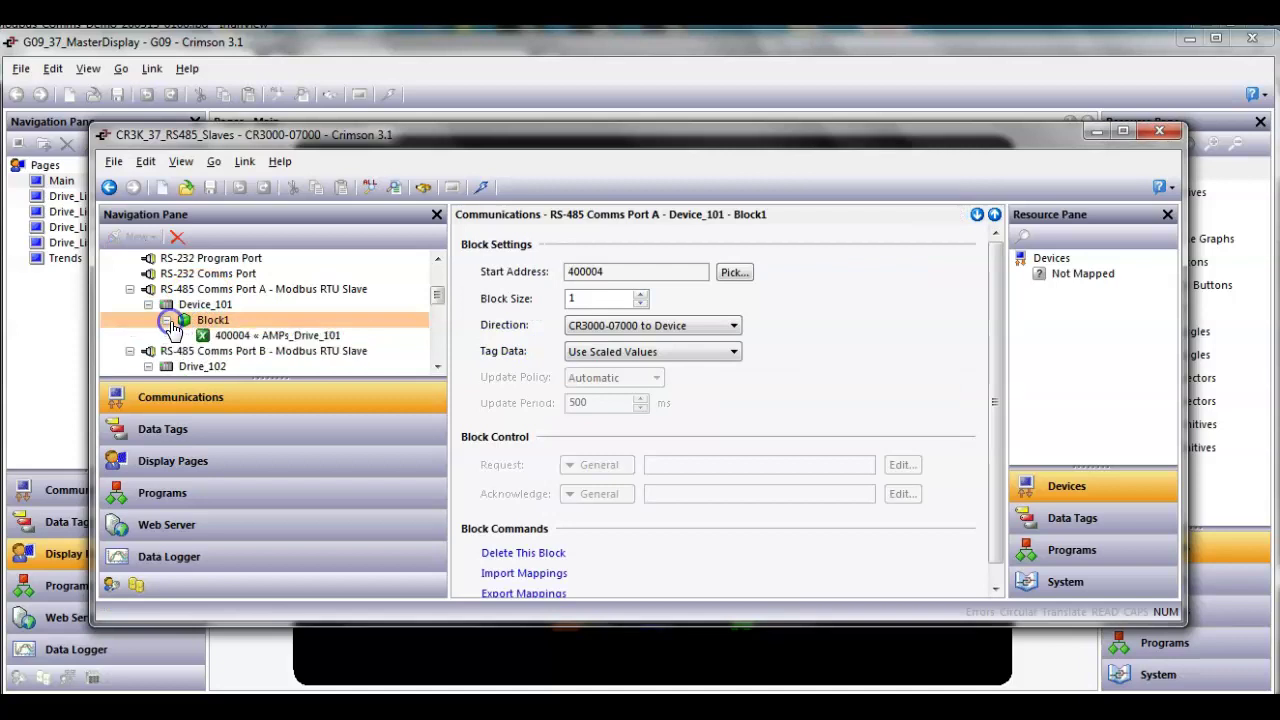
left_click(167, 319)
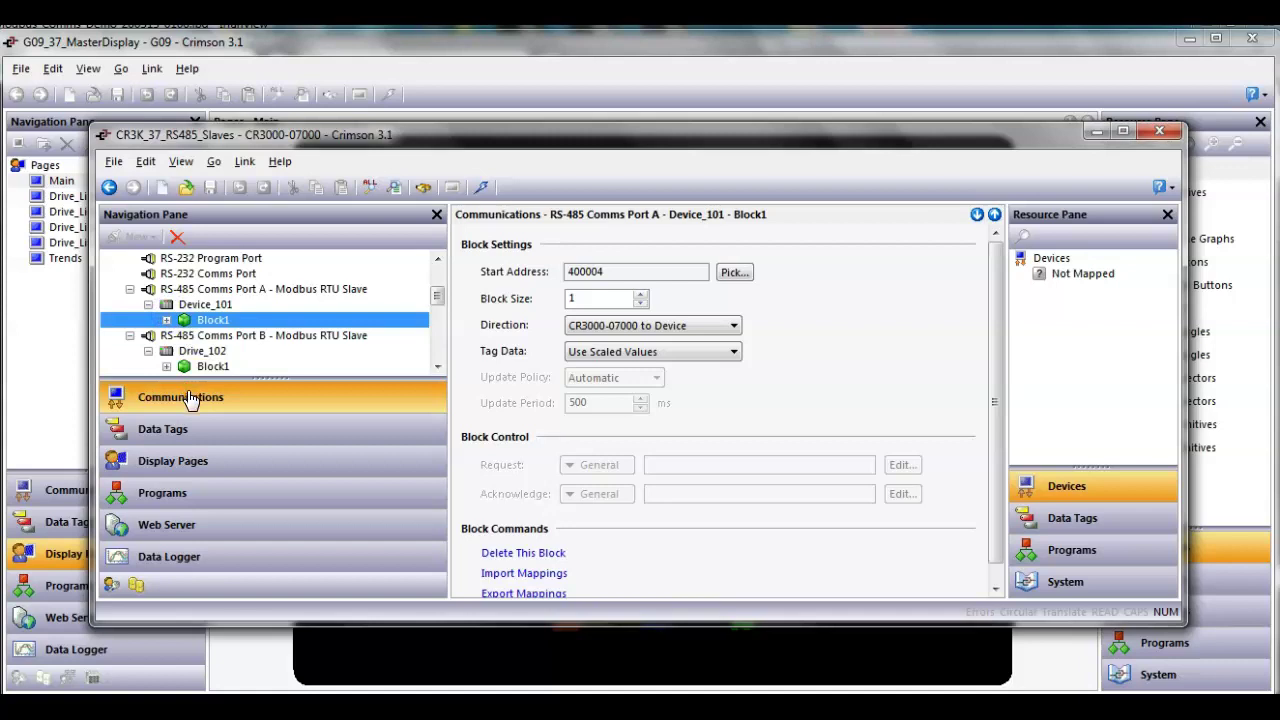
left_click(189, 430)
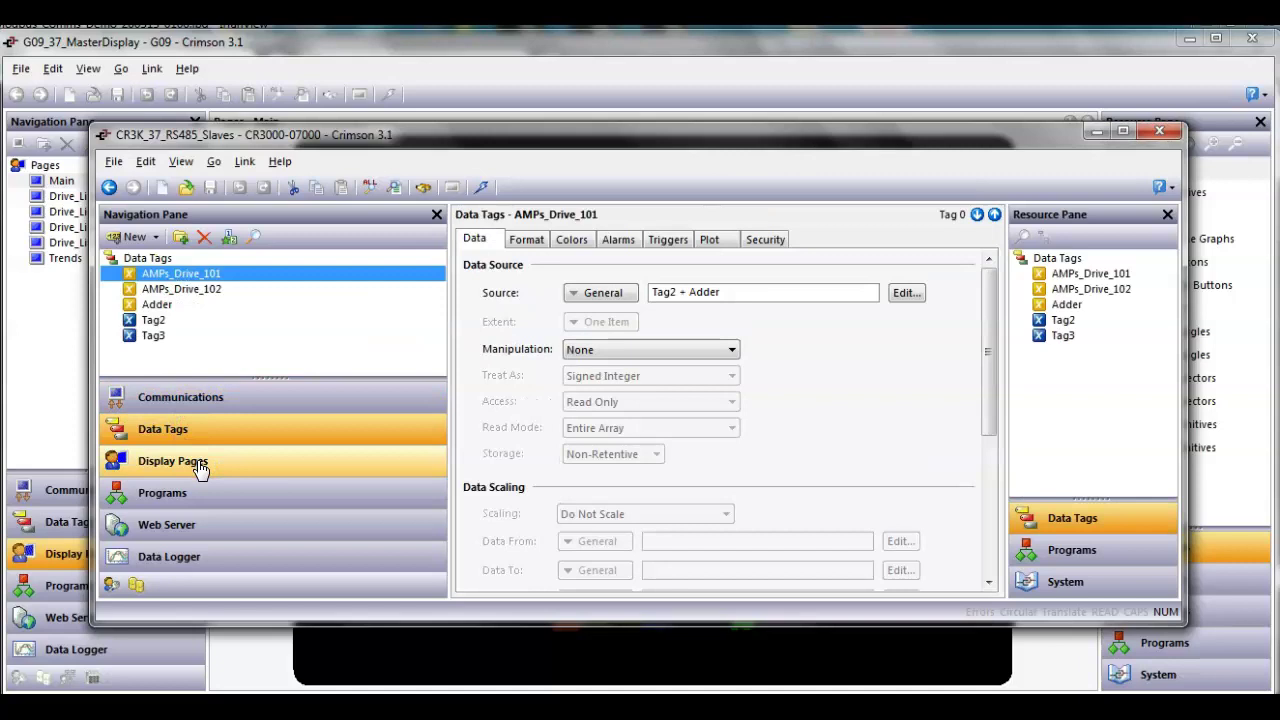
left_click(200, 464)
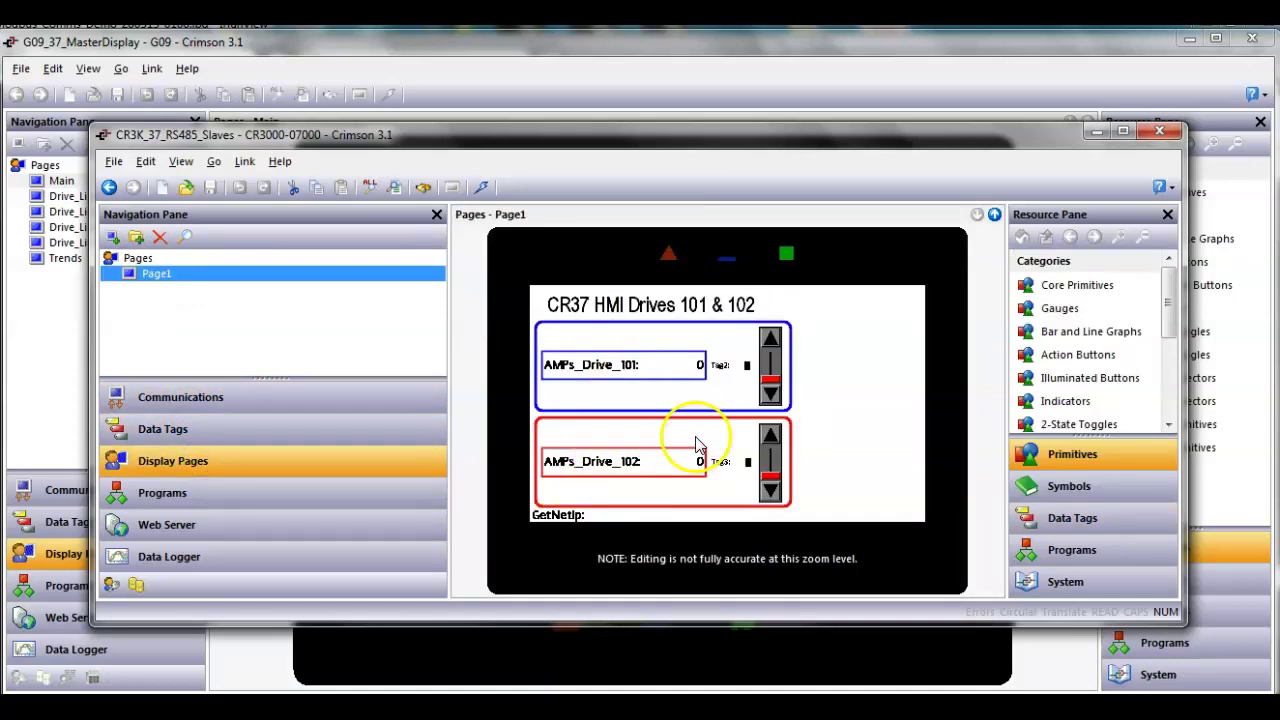
Step: Bring the Edge_21_RS485_Slaves project forward, open Communications and widen the navigation tree
mouse_move(700, 706)
left_click(731, 647)
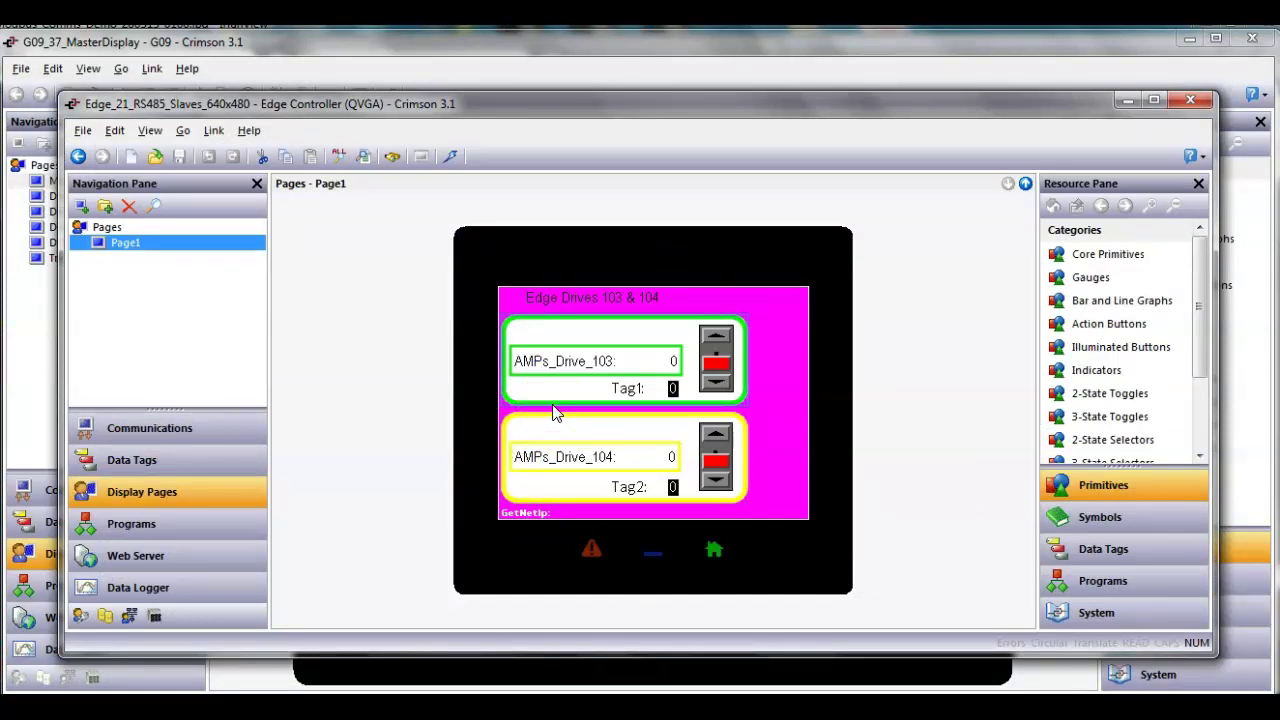
left_click(178, 437)
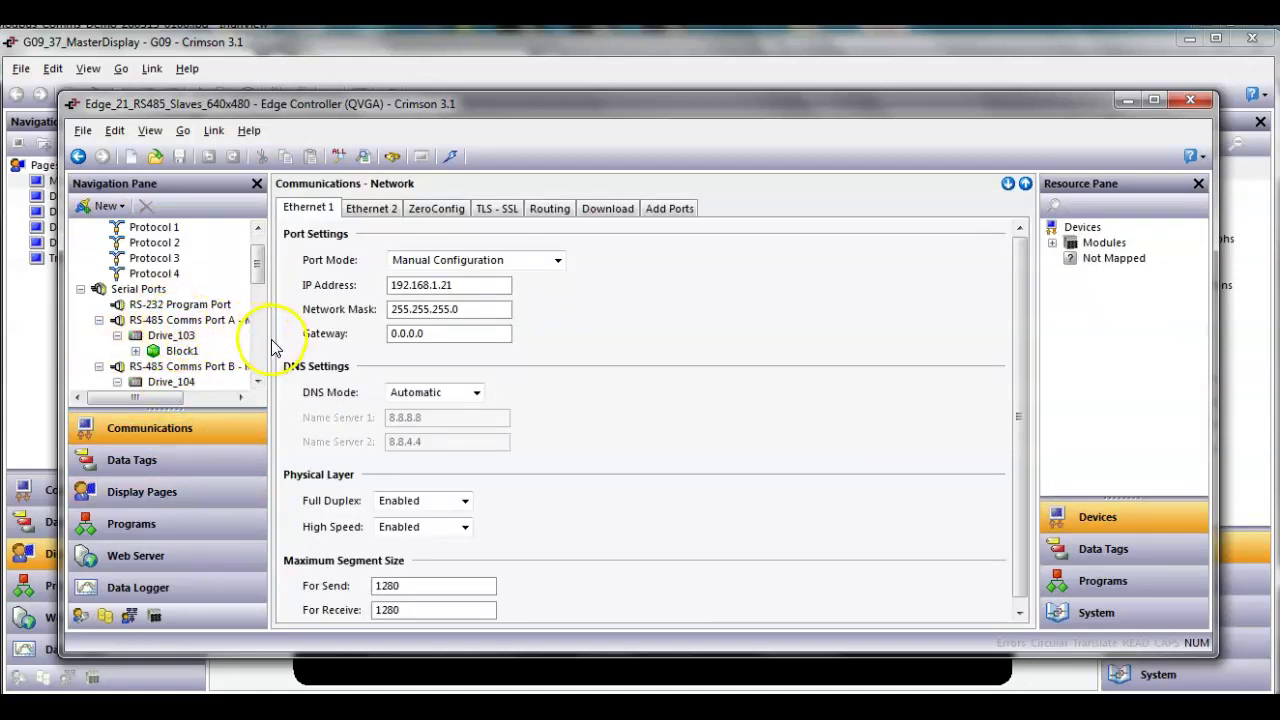
left_click_drag(266, 337, 414, 366)
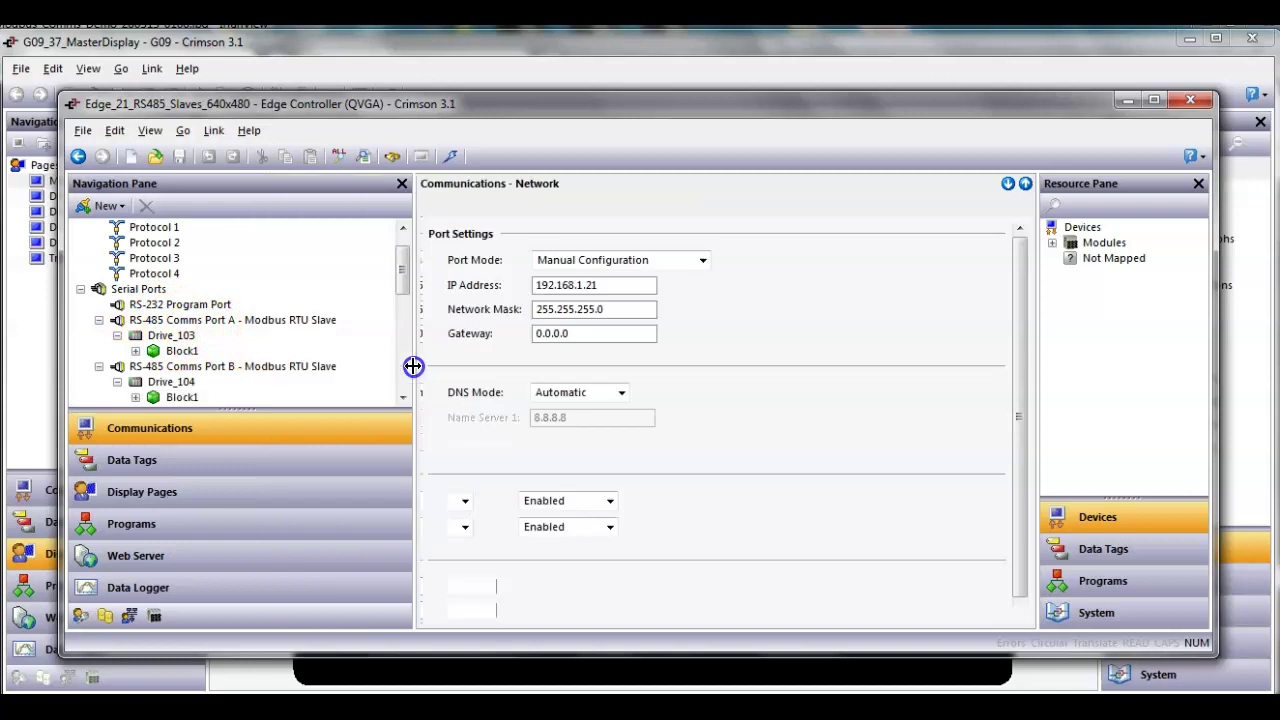
Step: Review Drive_103 on RS-485 Comms Port A and Drive_104 on RS-485 Comms Port B
left_click(210, 327)
left_click(183, 338)
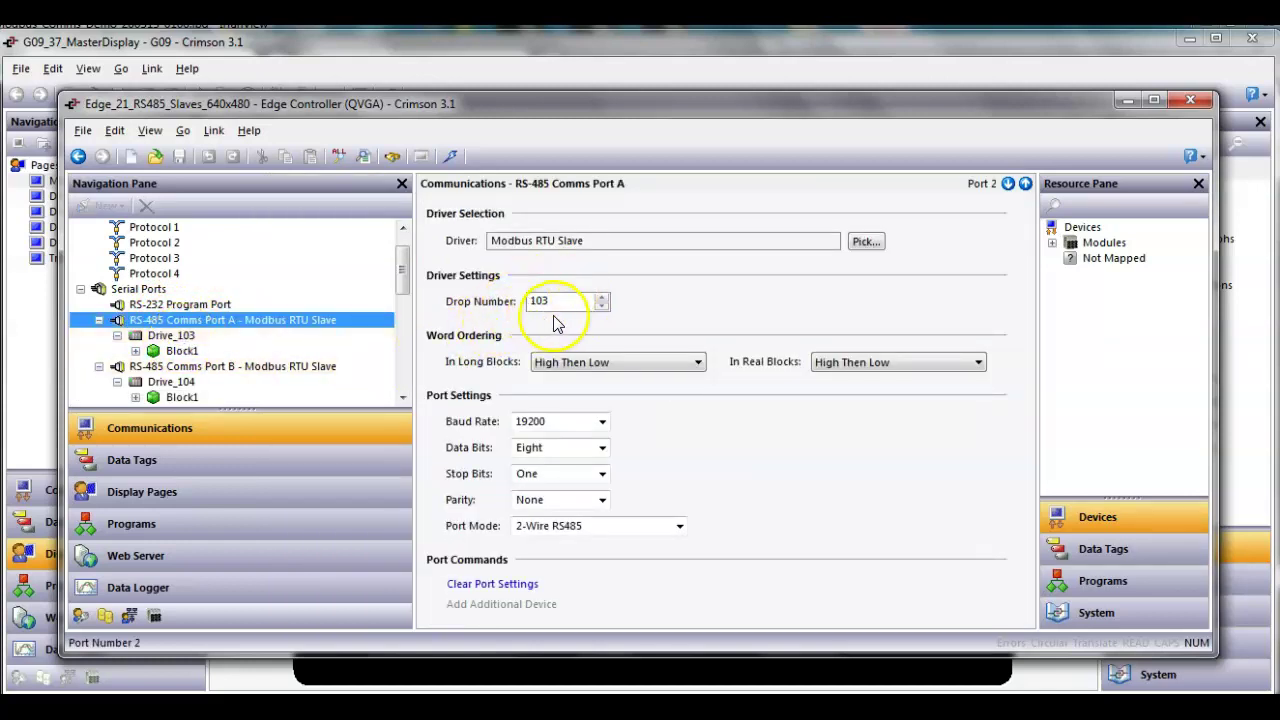
left_click(183, 339)
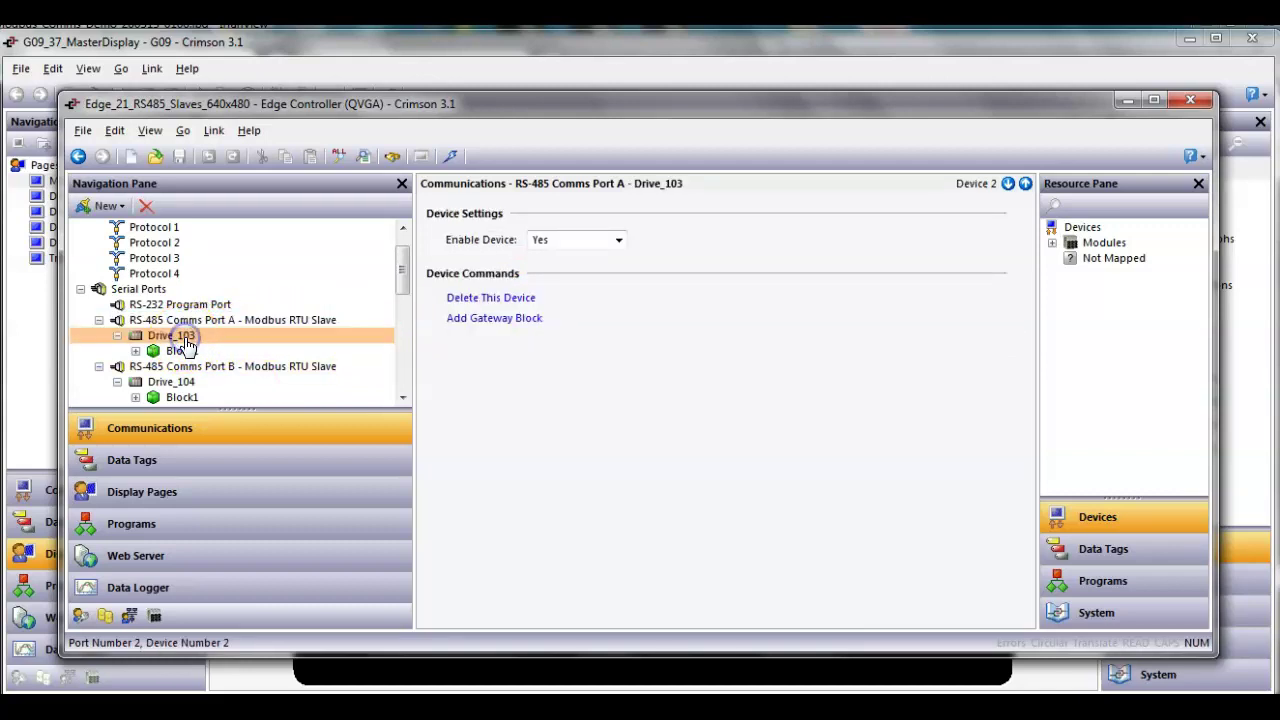
left_click(186, 366)
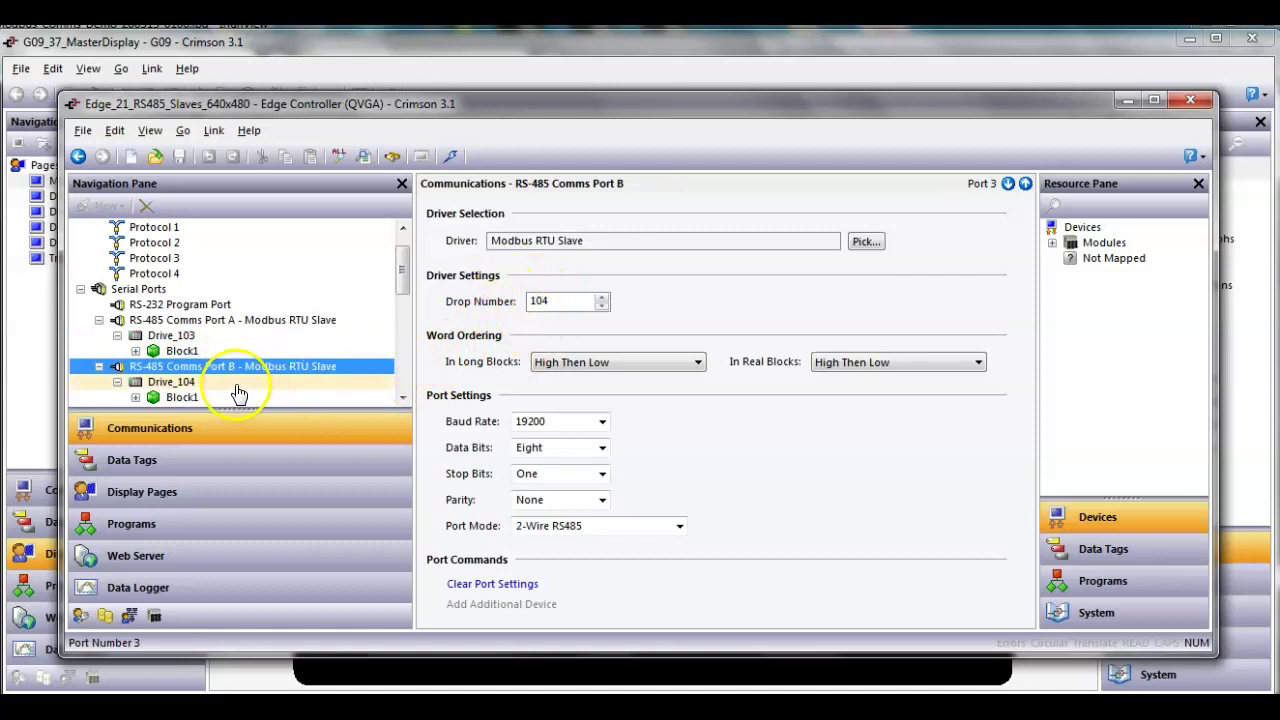
left_click(187, 386)
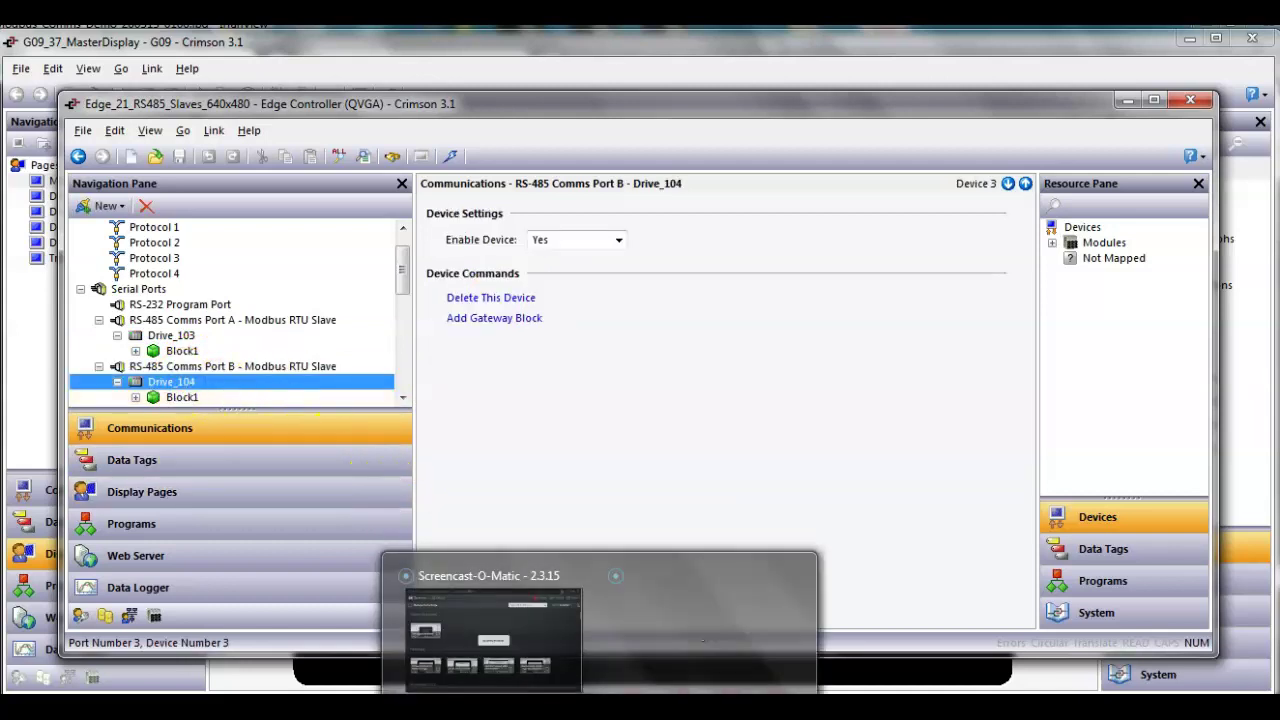
Step: Bring the DA70 project forward, preview File > New device models without creating one, then show Communications
mouse_move(580, 690)
left_click(578, 650)
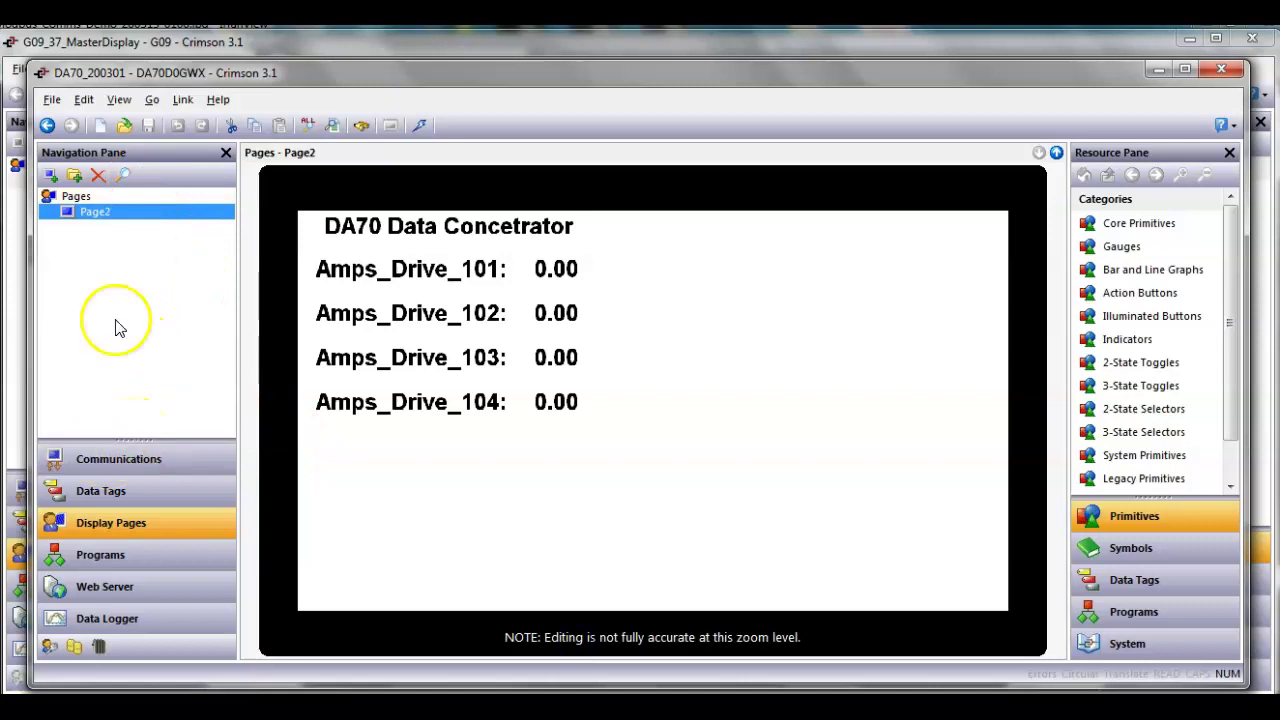
left_click(51, 99)
left_click(78, 125)
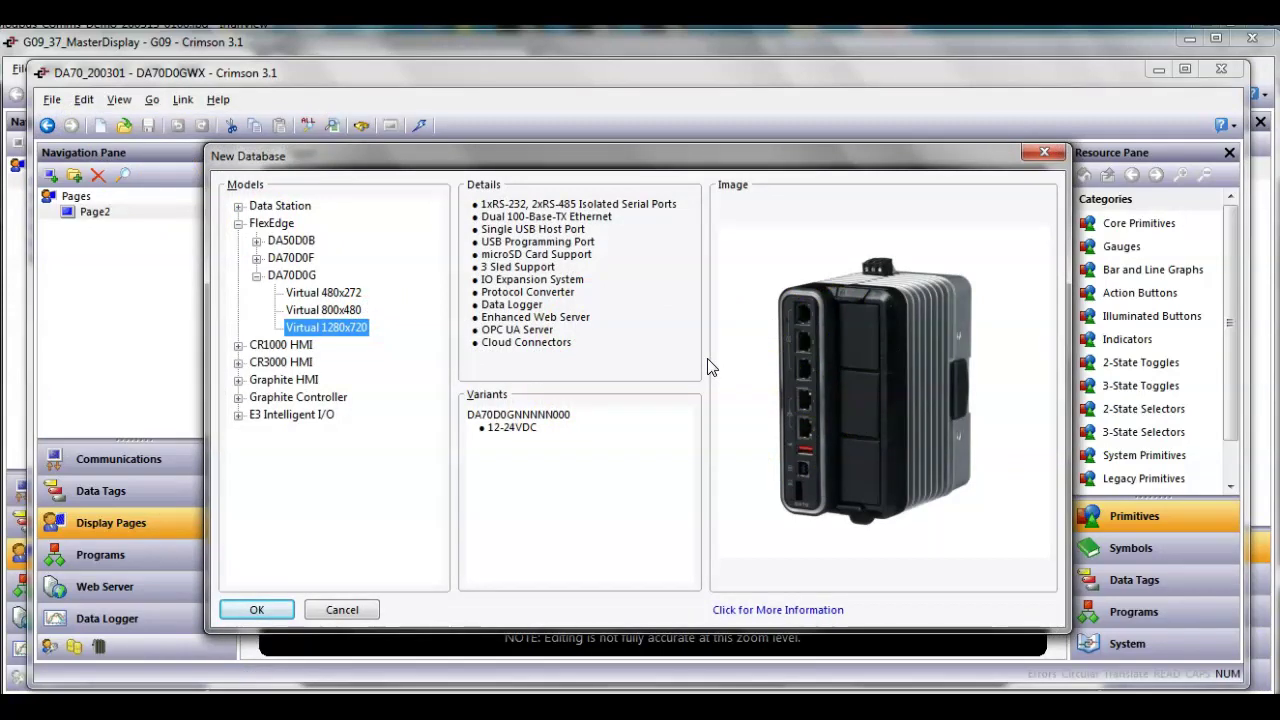
left_click(933, 381)
left_click(347, 610)
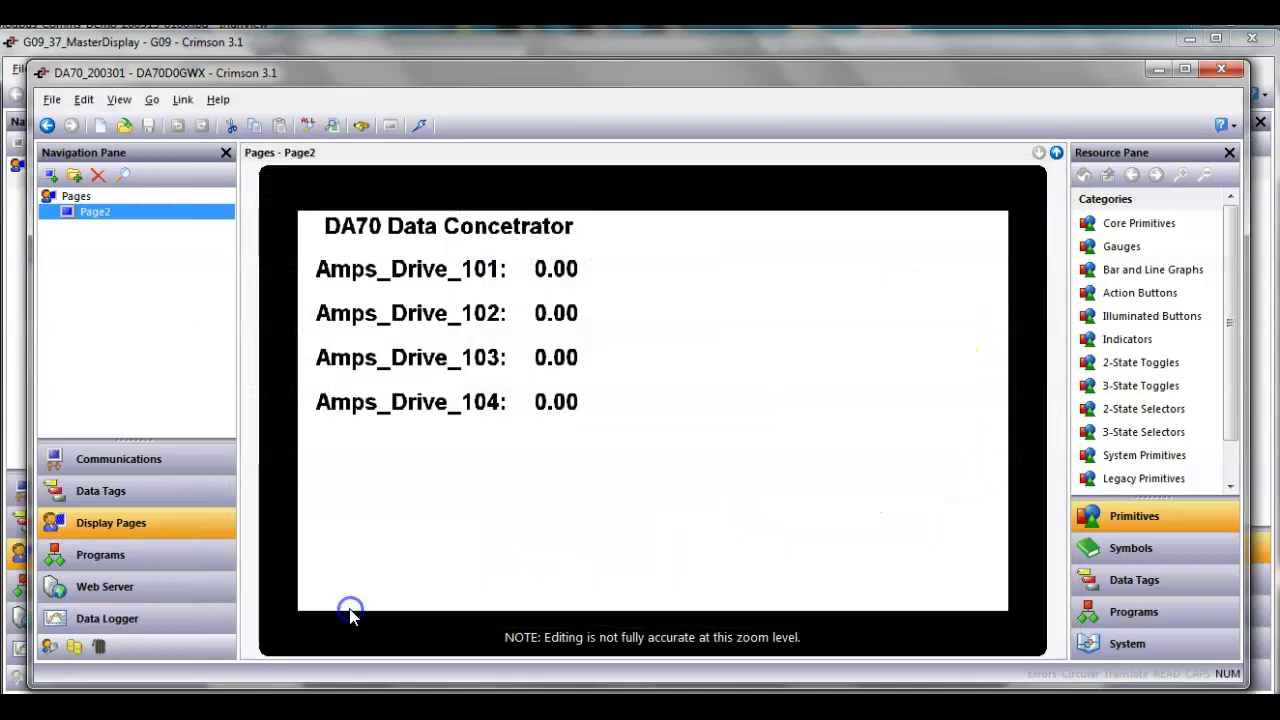
left_click_drag(148, 437, 163, 612)
left_click(184, 397)
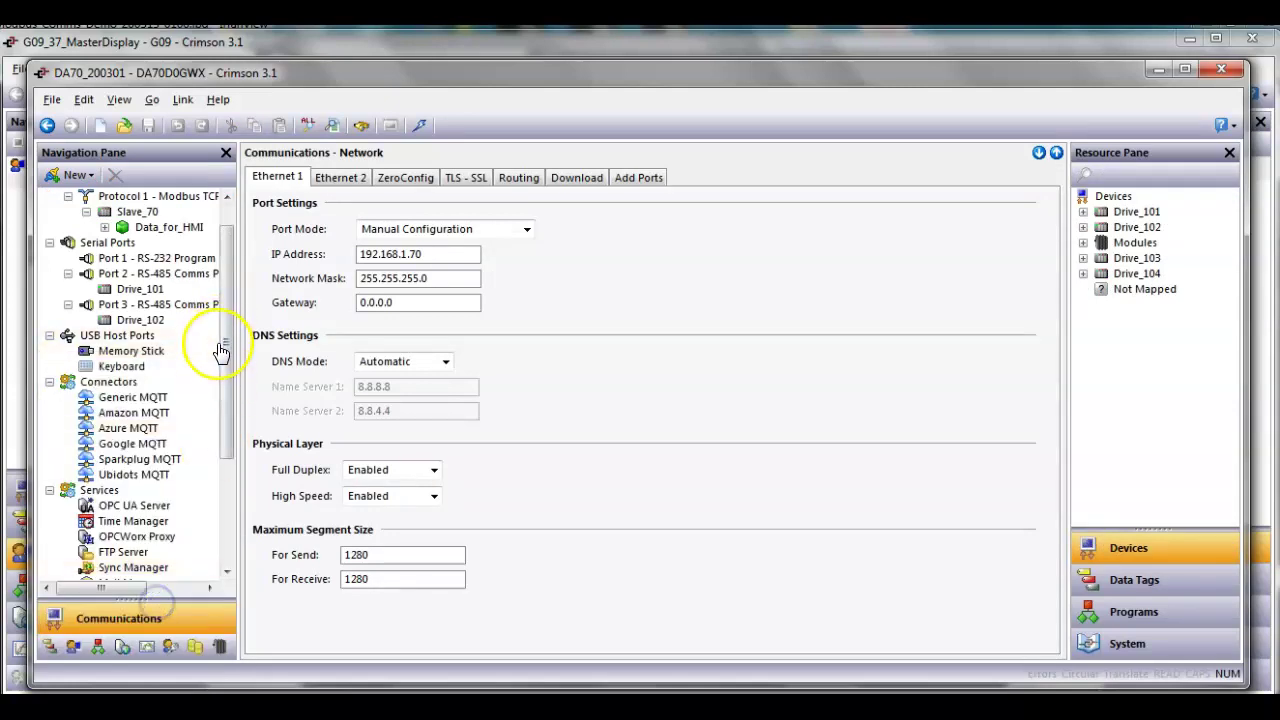
Step: Collapse the Connectors, USB Host Ports and Services groups, widen the tree, and select Comms Sleds
left_click(49, 382)
left_click(49, 335)
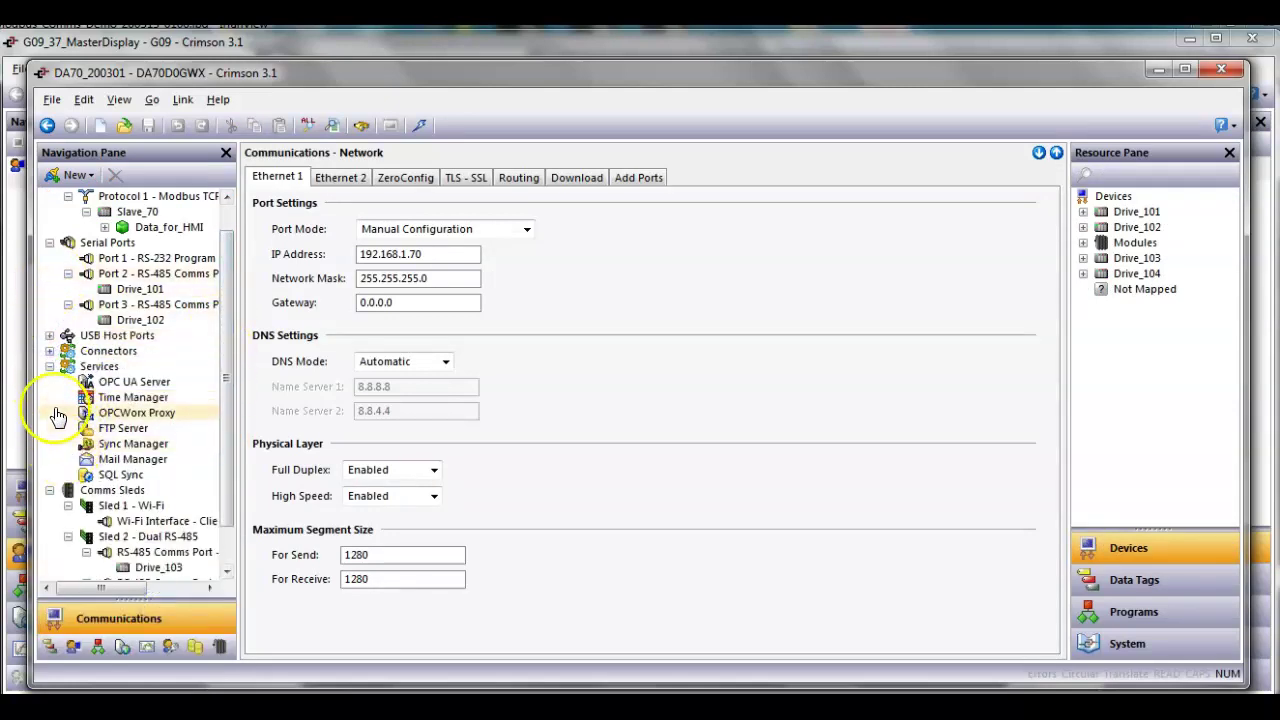
left_click(49, 366)
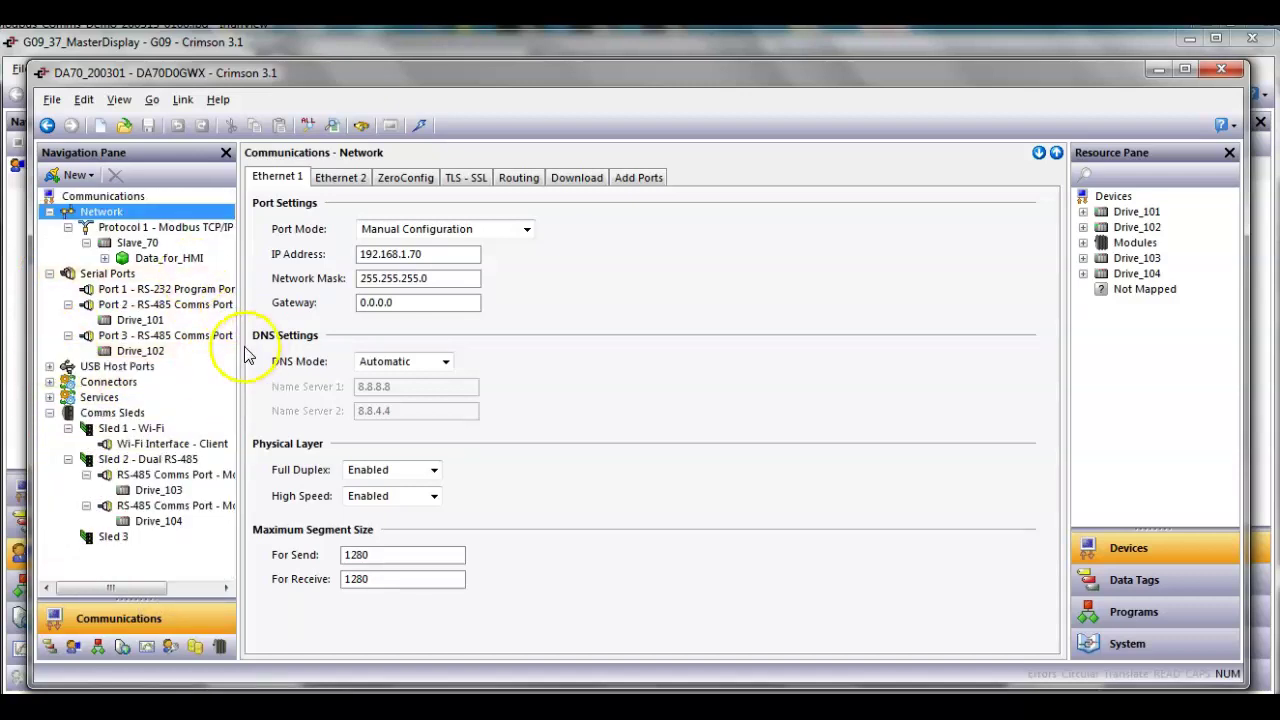
left_click_drag(240, 345, 335, 350)
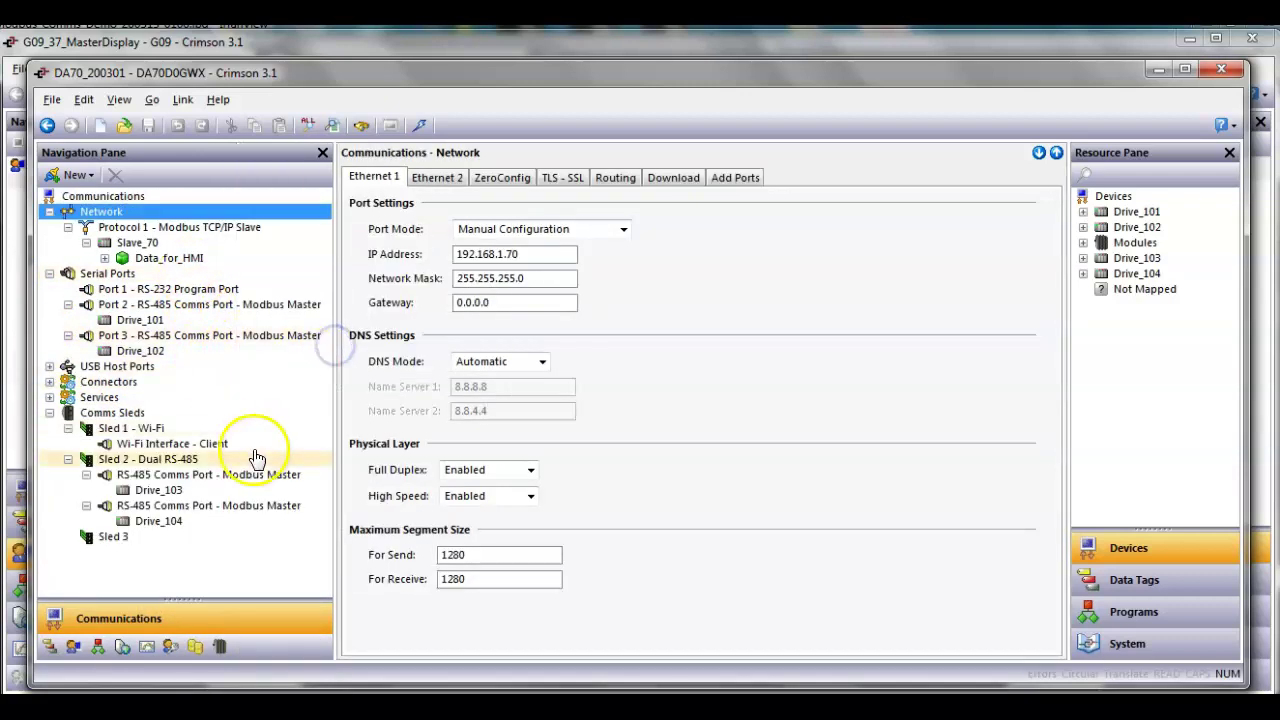
left_click(104, 416)
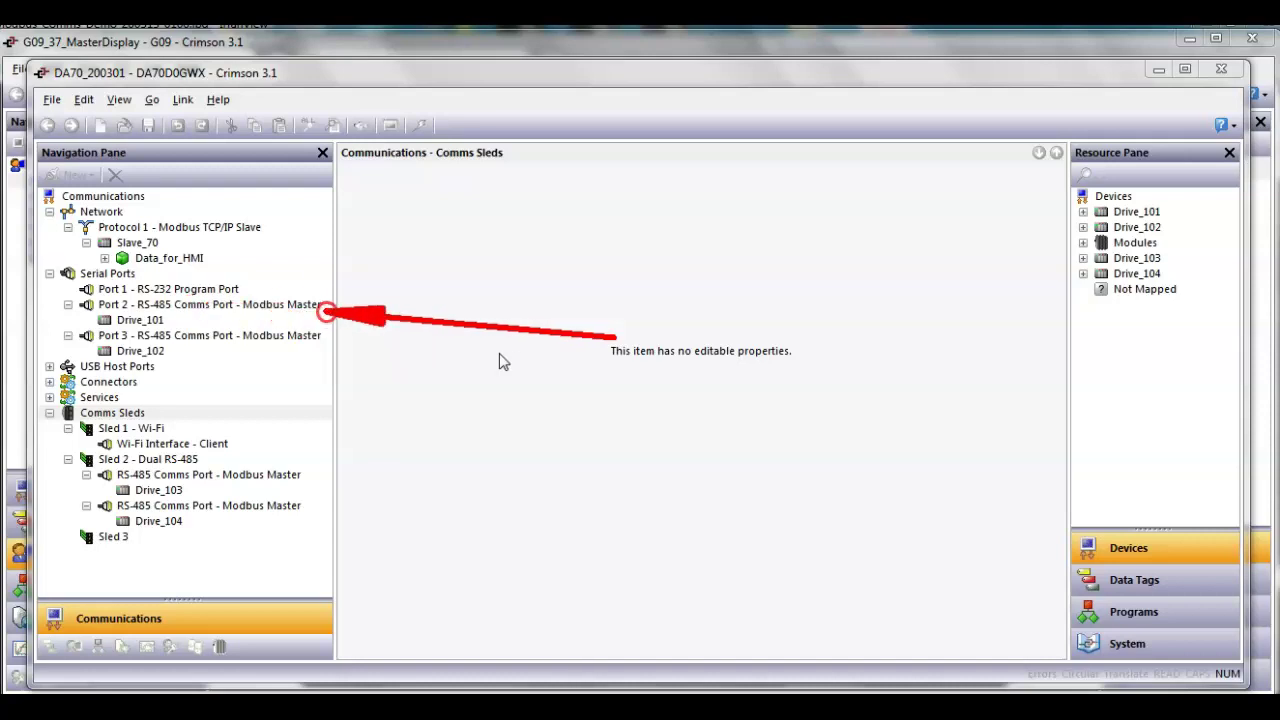
Step: Review Port 2's Drive_101 and Port 3's Drive_102 settings, noting drop number 102
left_click(210, 308)
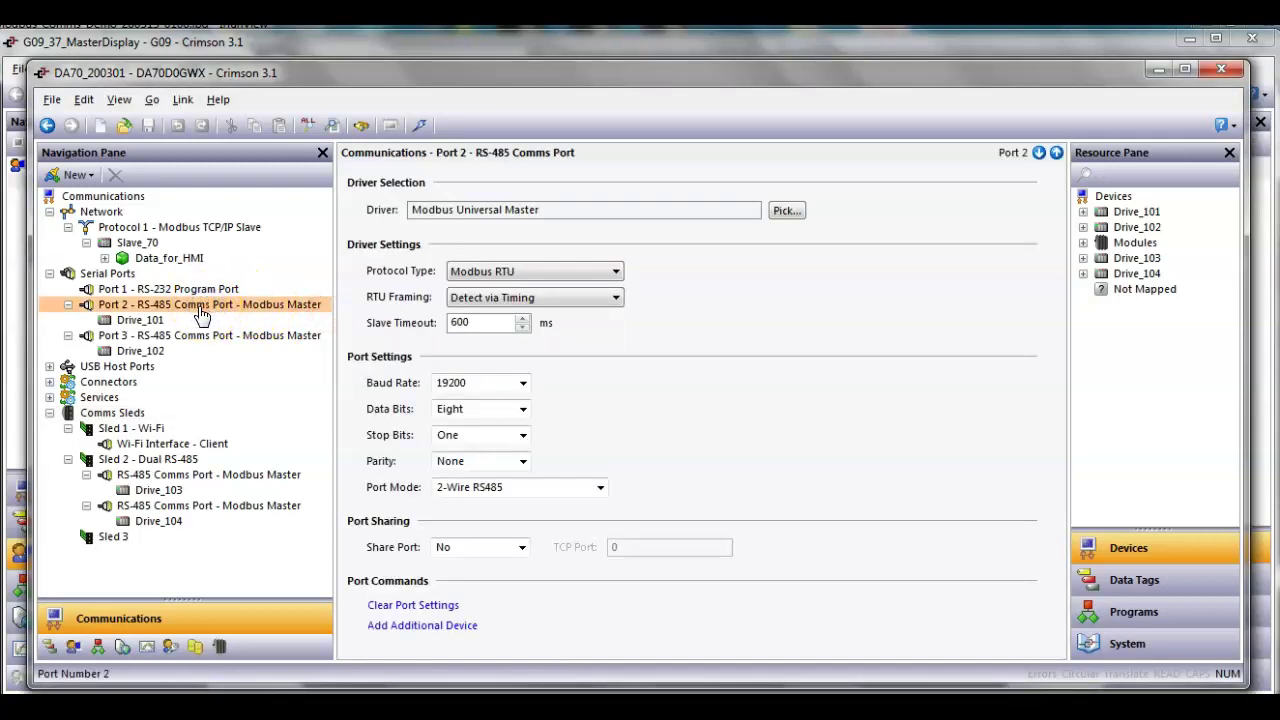
left_click(156, 328)
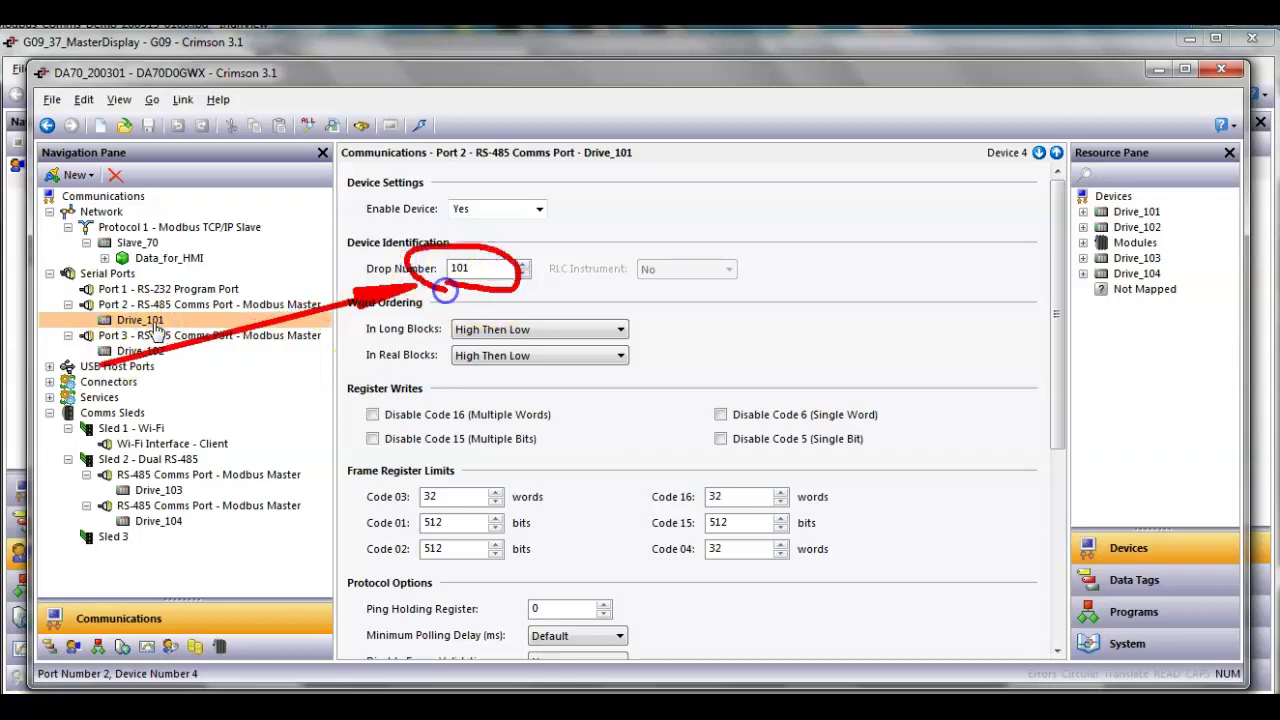
left_click(183, 342)
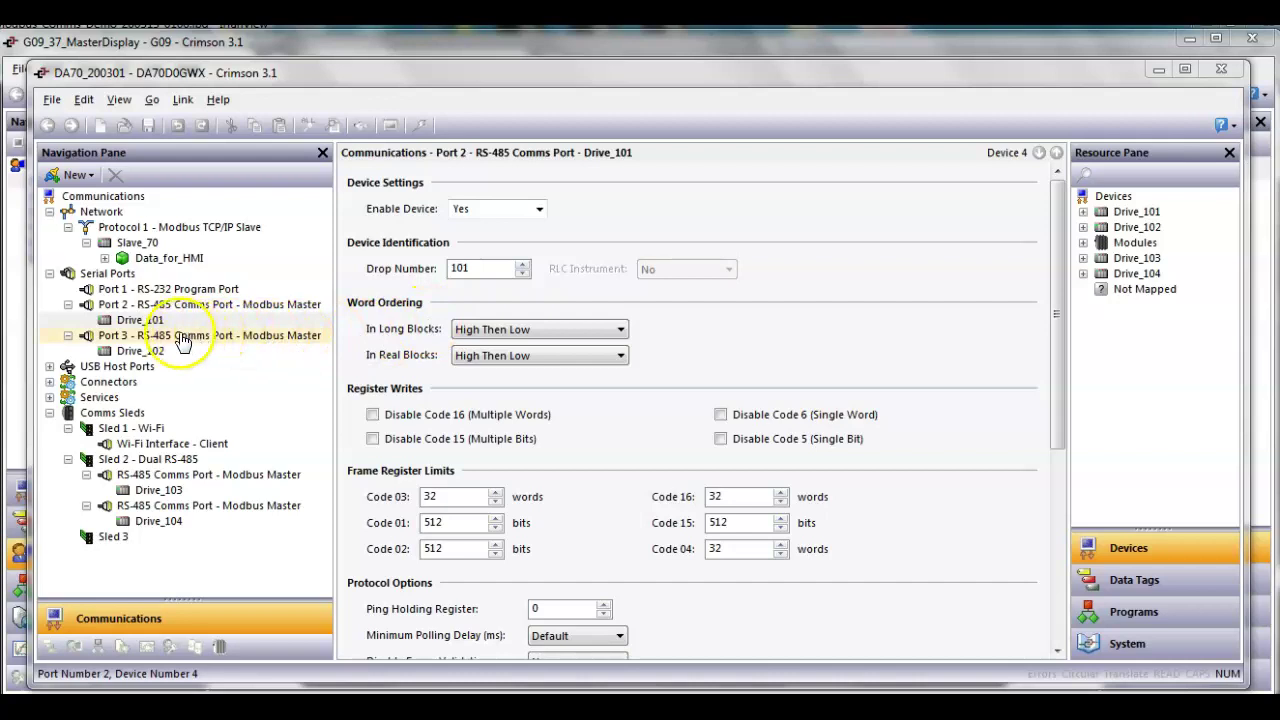
left_click(165, 354)
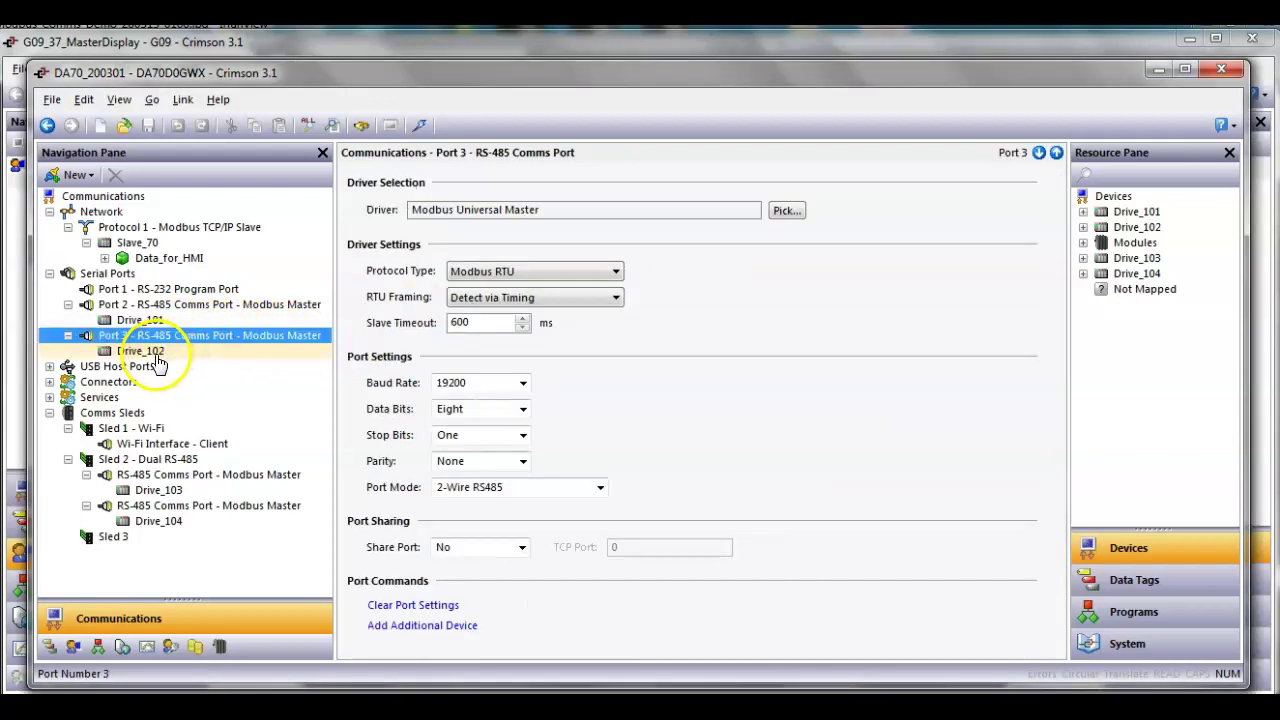
left_click(493, 266)
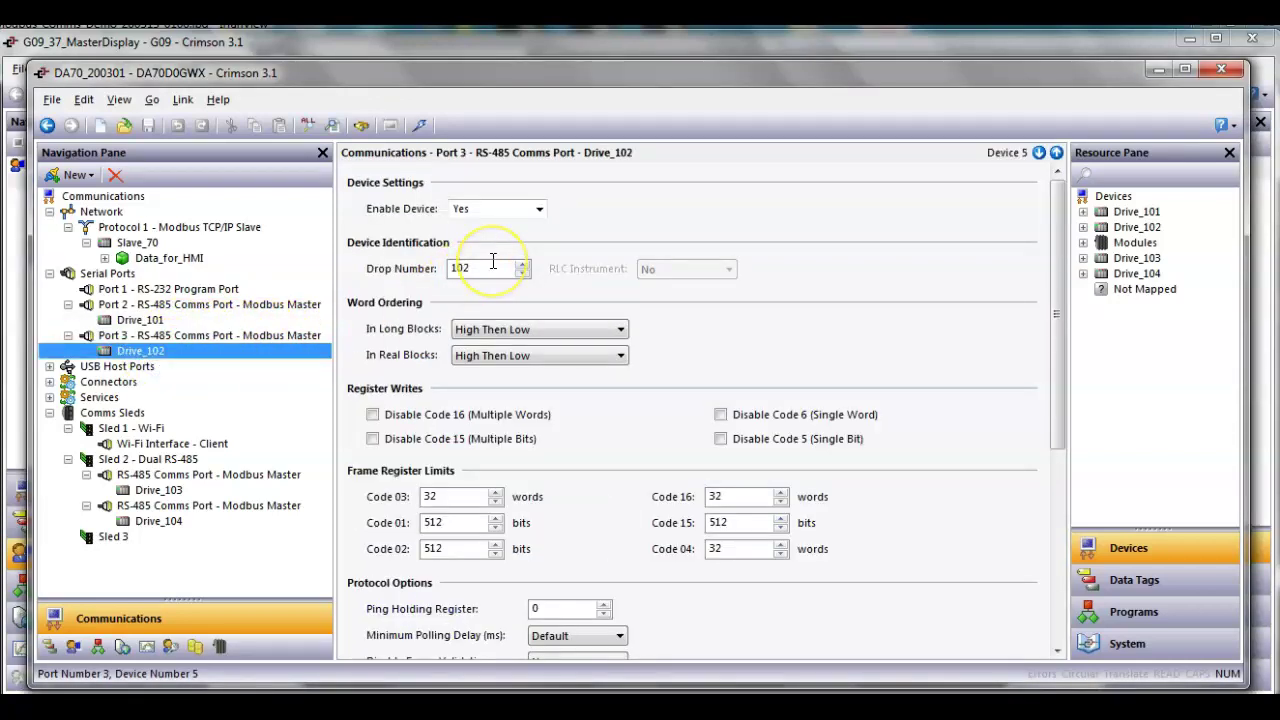
Step: Inspect Sled 2's sled types and its ports' Drive_103 and Drive_104, then return to Page2
left_click(190, 466)
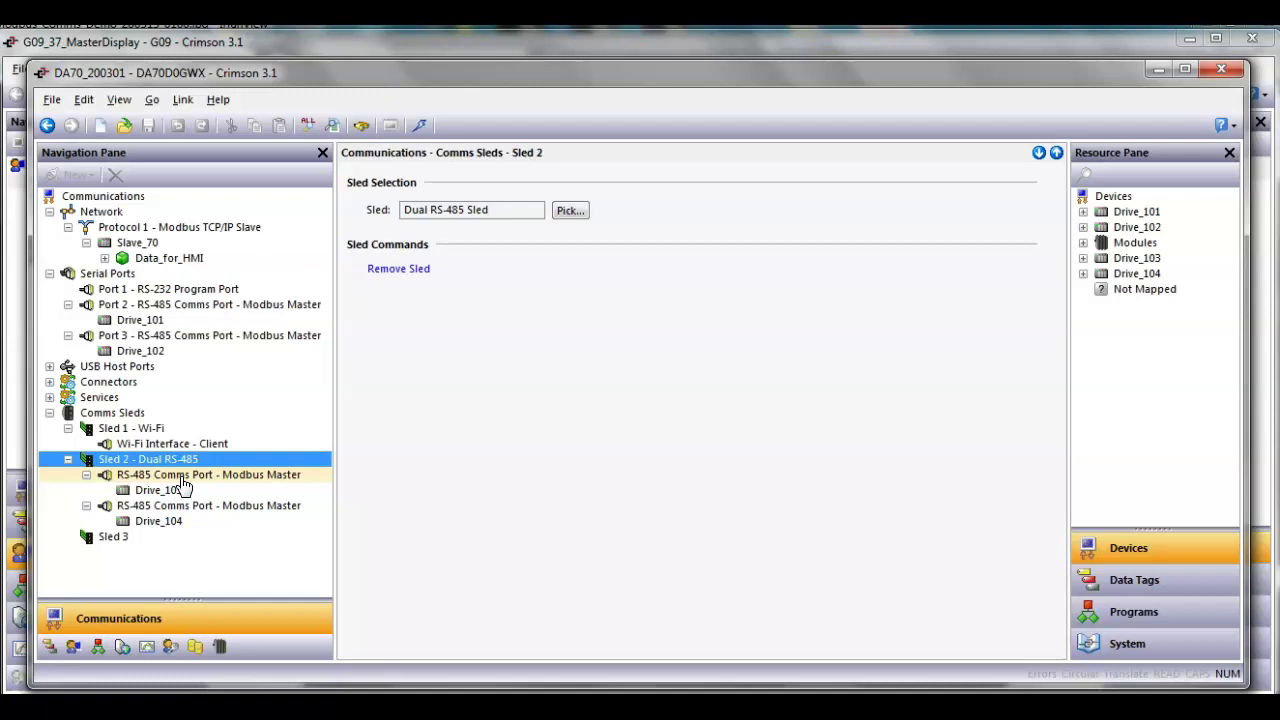
left_click(570, 211)
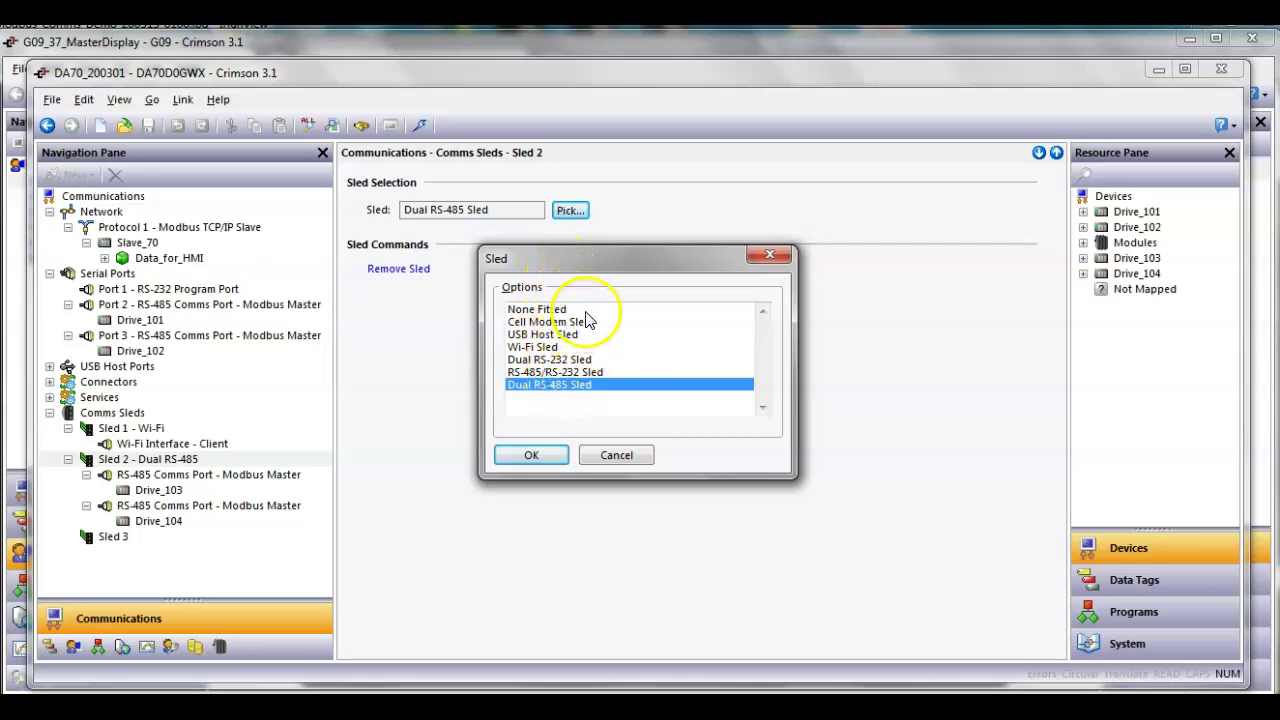
left_click(616, 455)
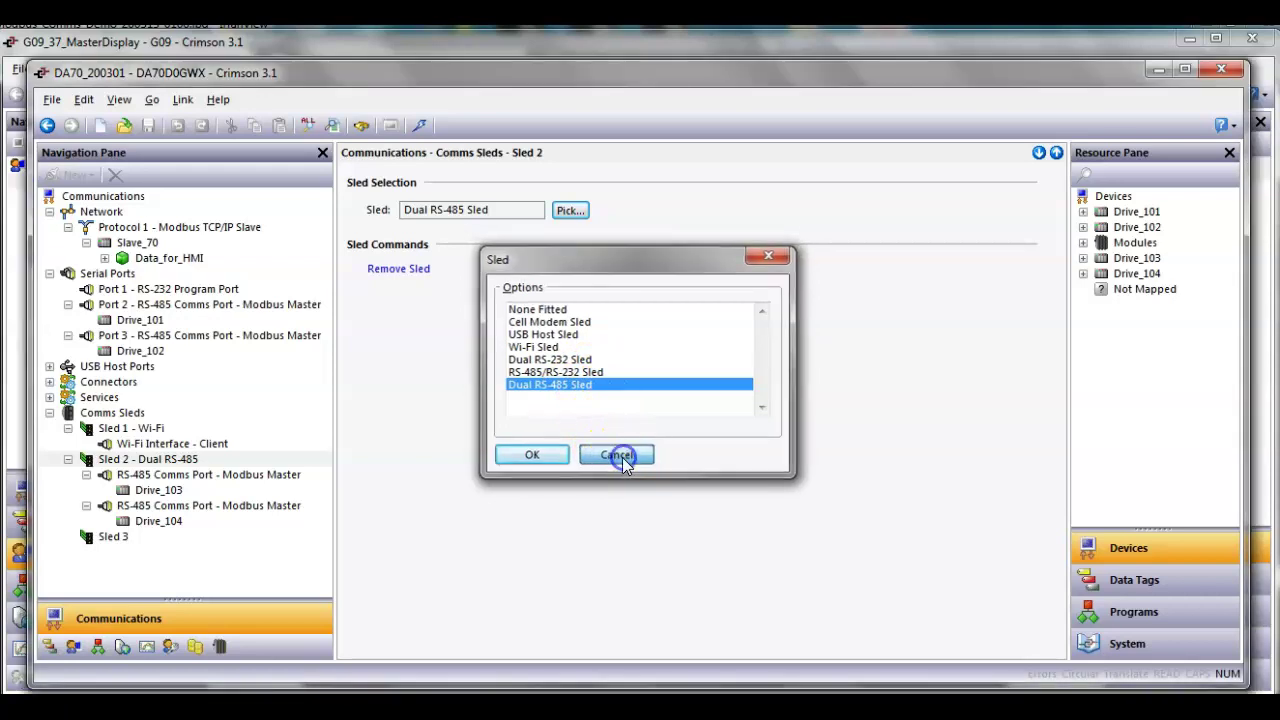
left_click(176, 478)
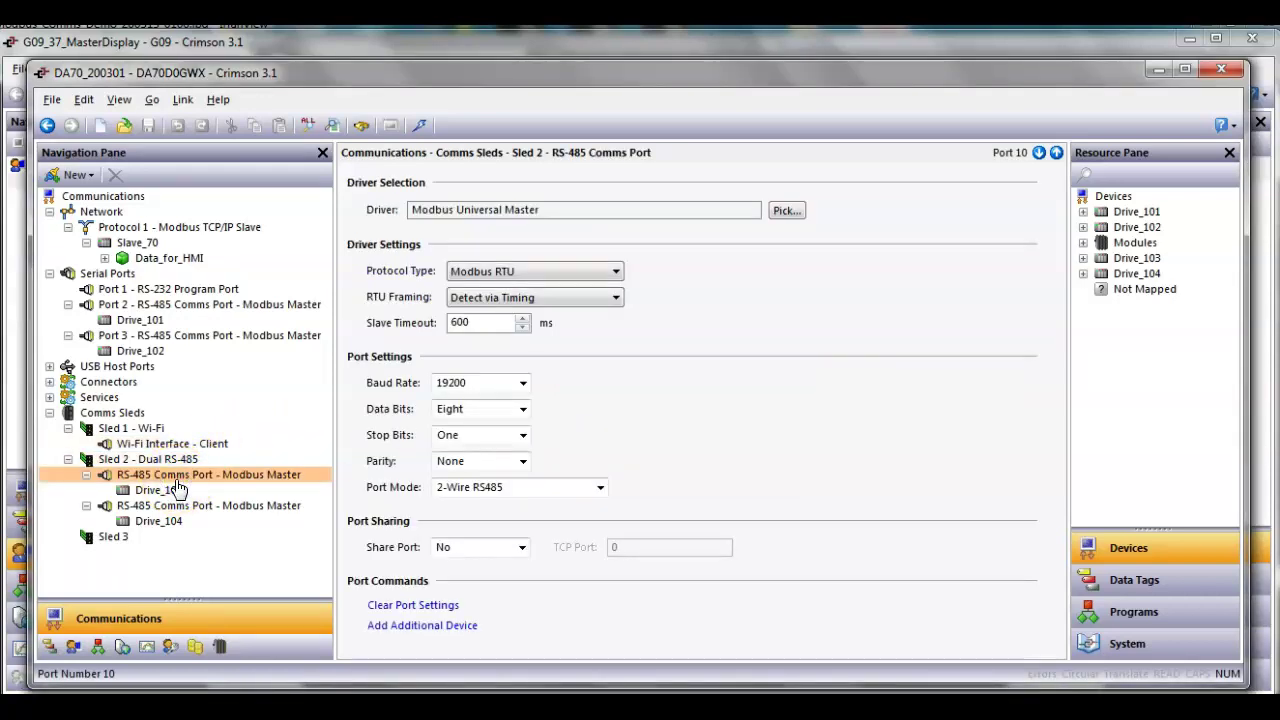
left_click(165, 491)
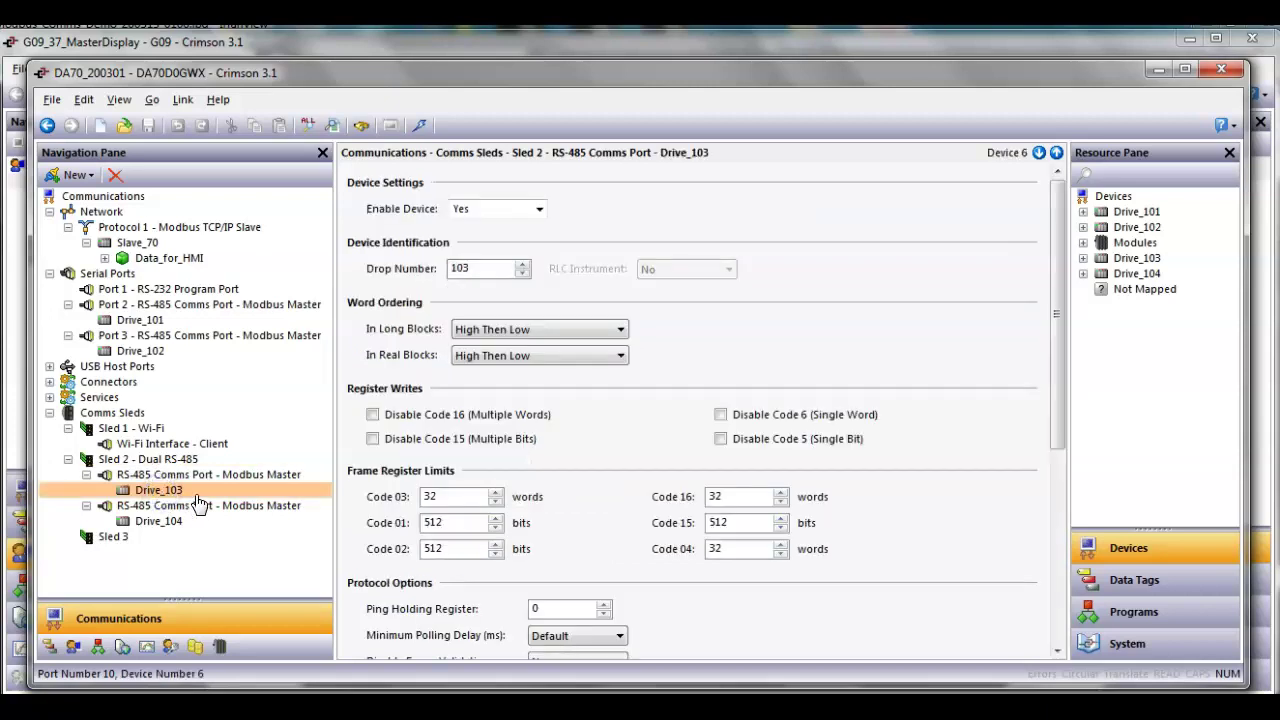
left_click(195, 507)
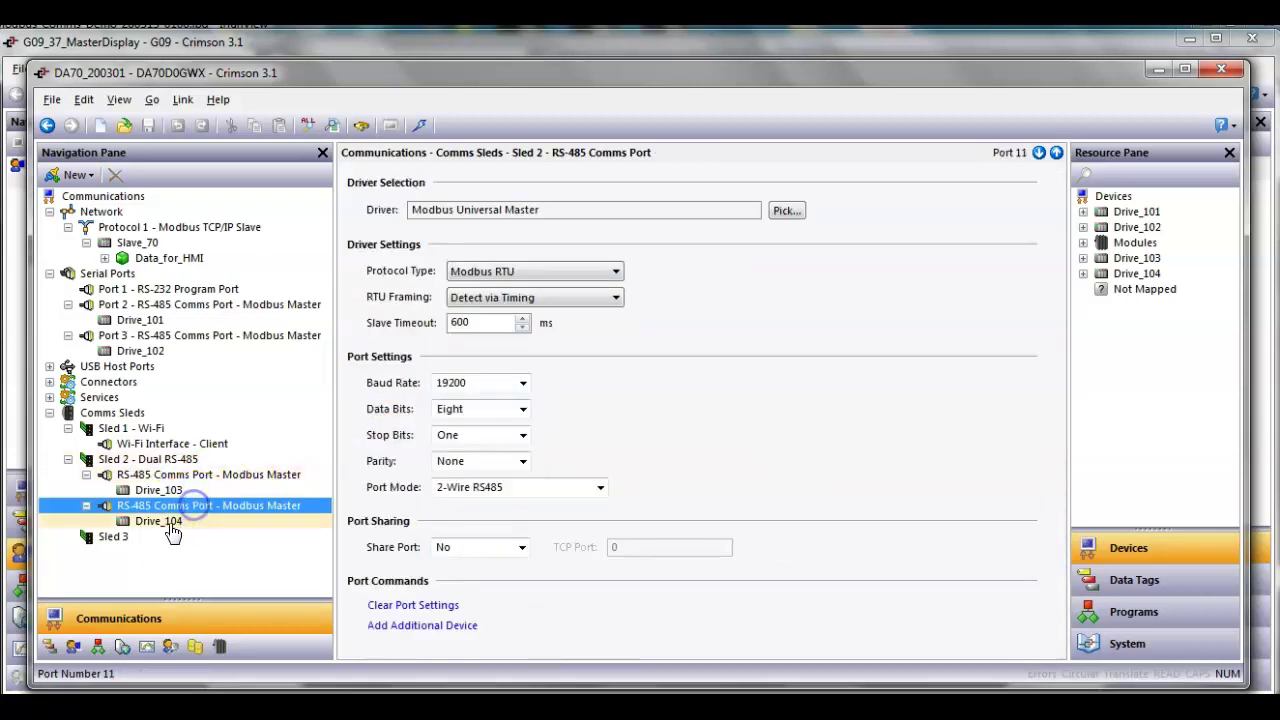
left_click(166, 526)
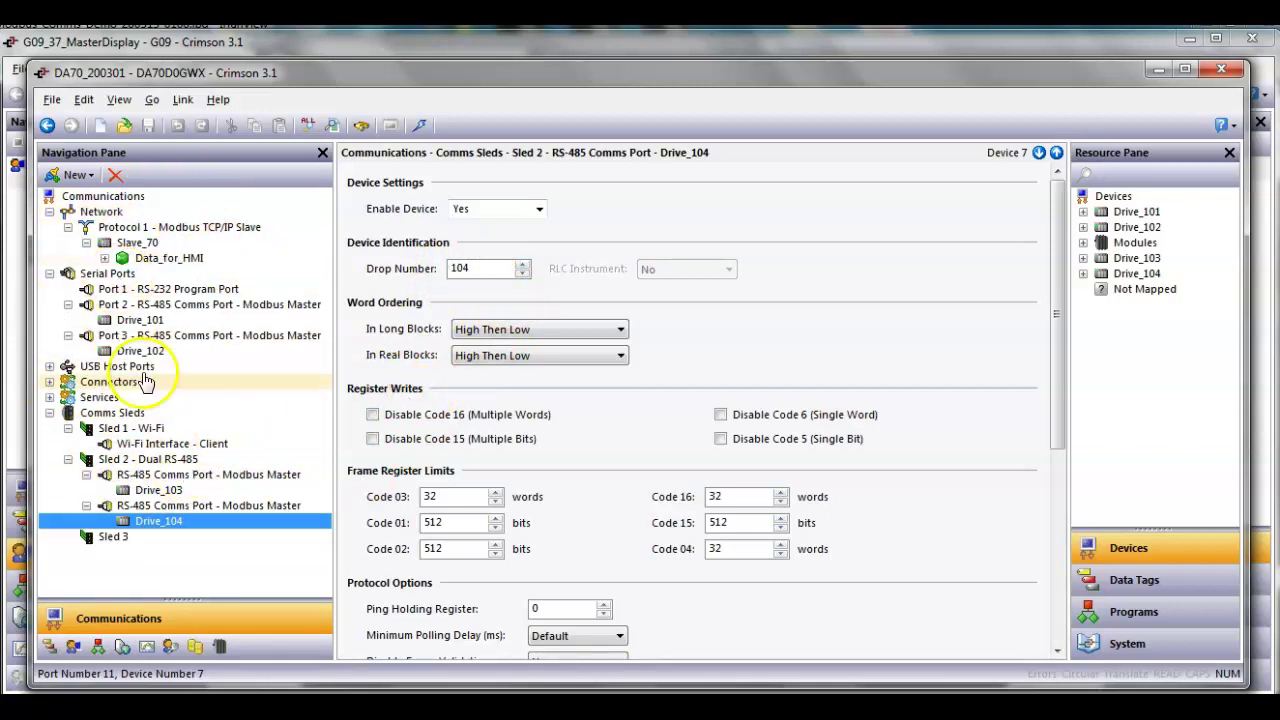
left_click(73, 646)
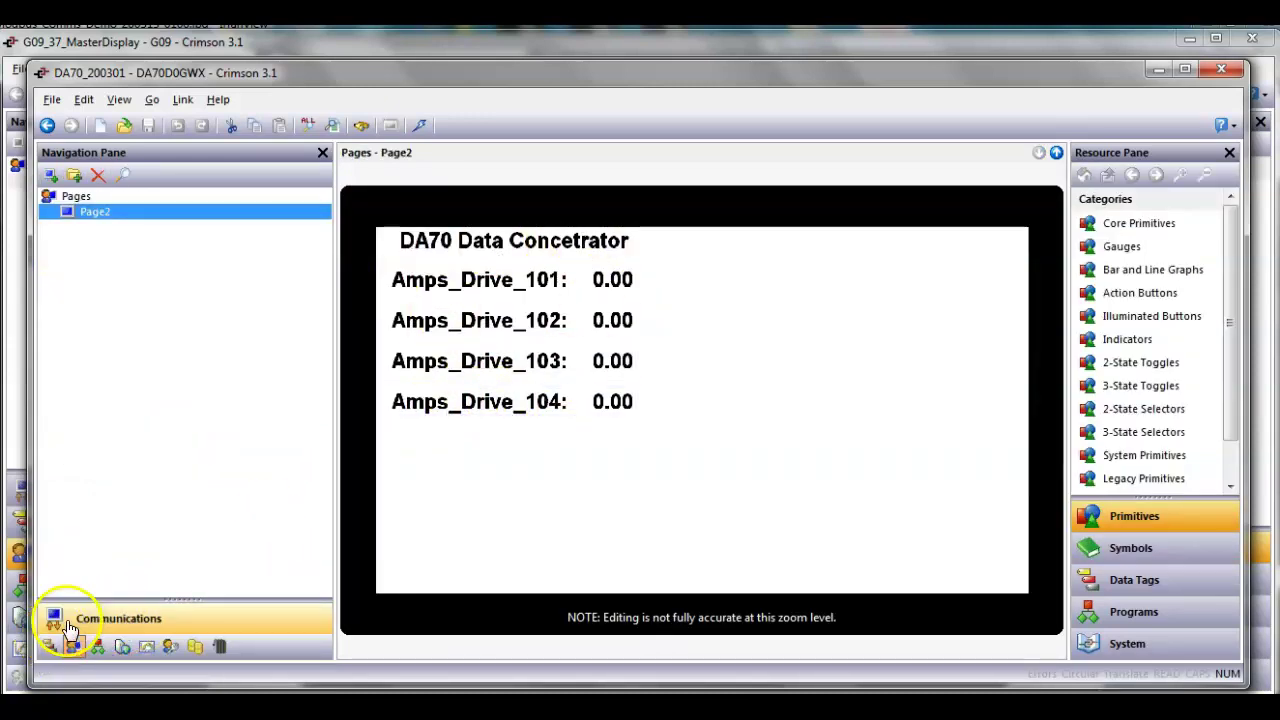
Step: Review the Modbus TCP/IP Slave protocol and the network's Ethernet settings under Communications
left_click(53, 630)
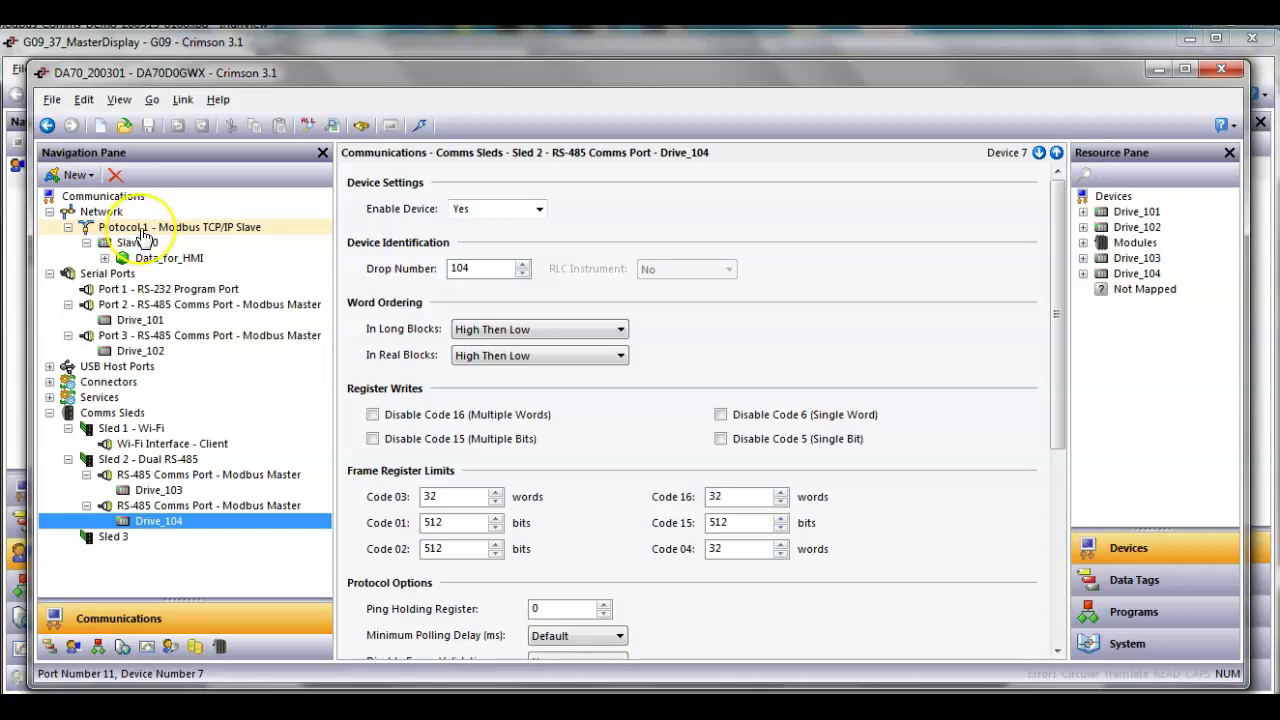
left_click(140, 228)
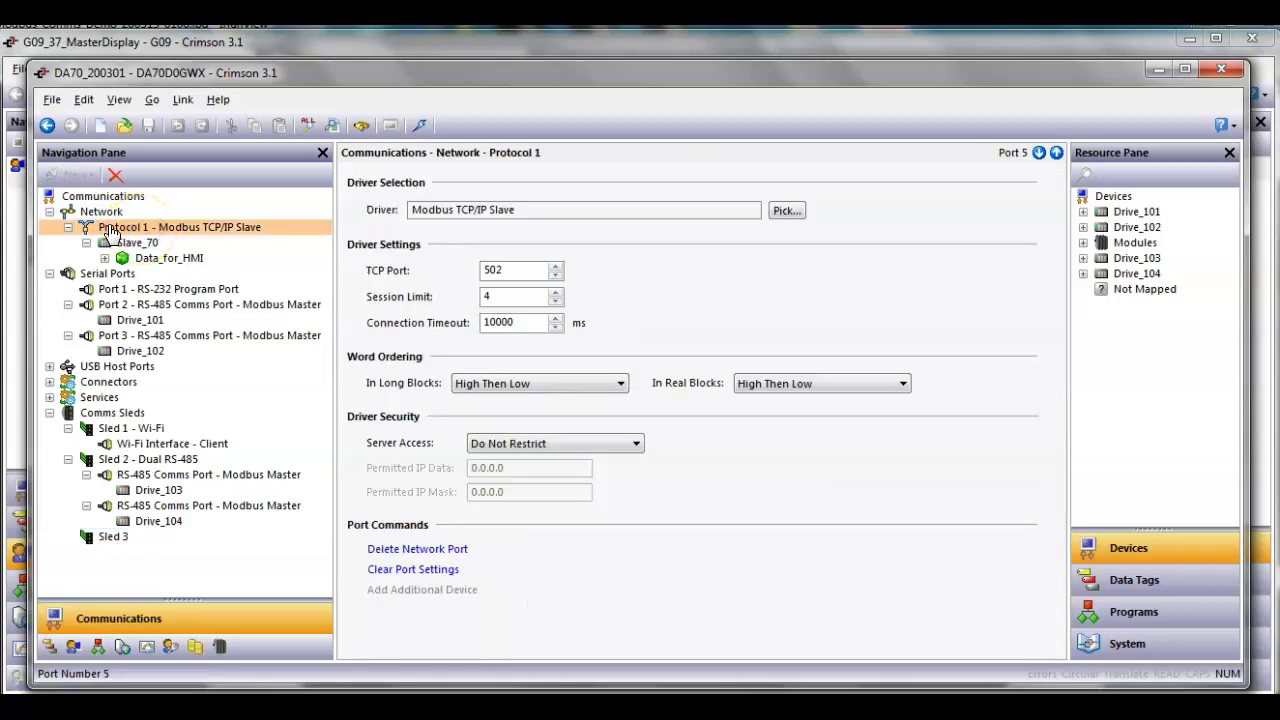
left_click(180, 229)
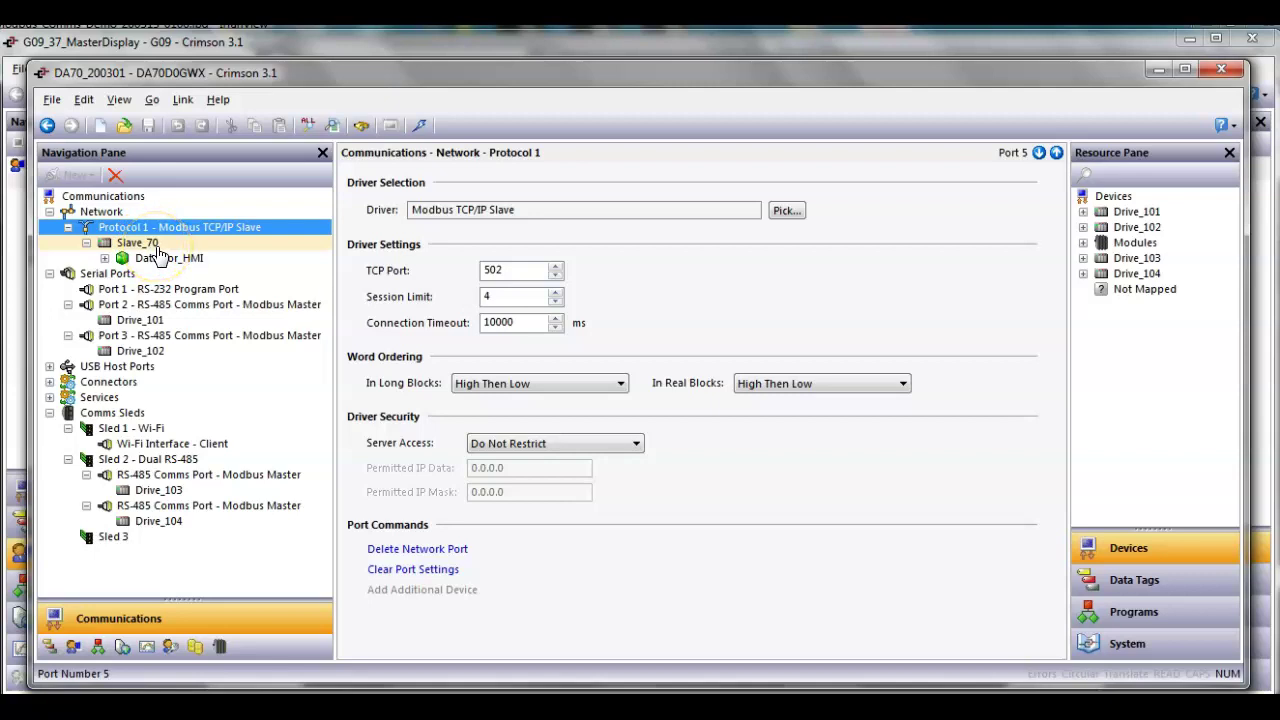
left_click(103, 214)
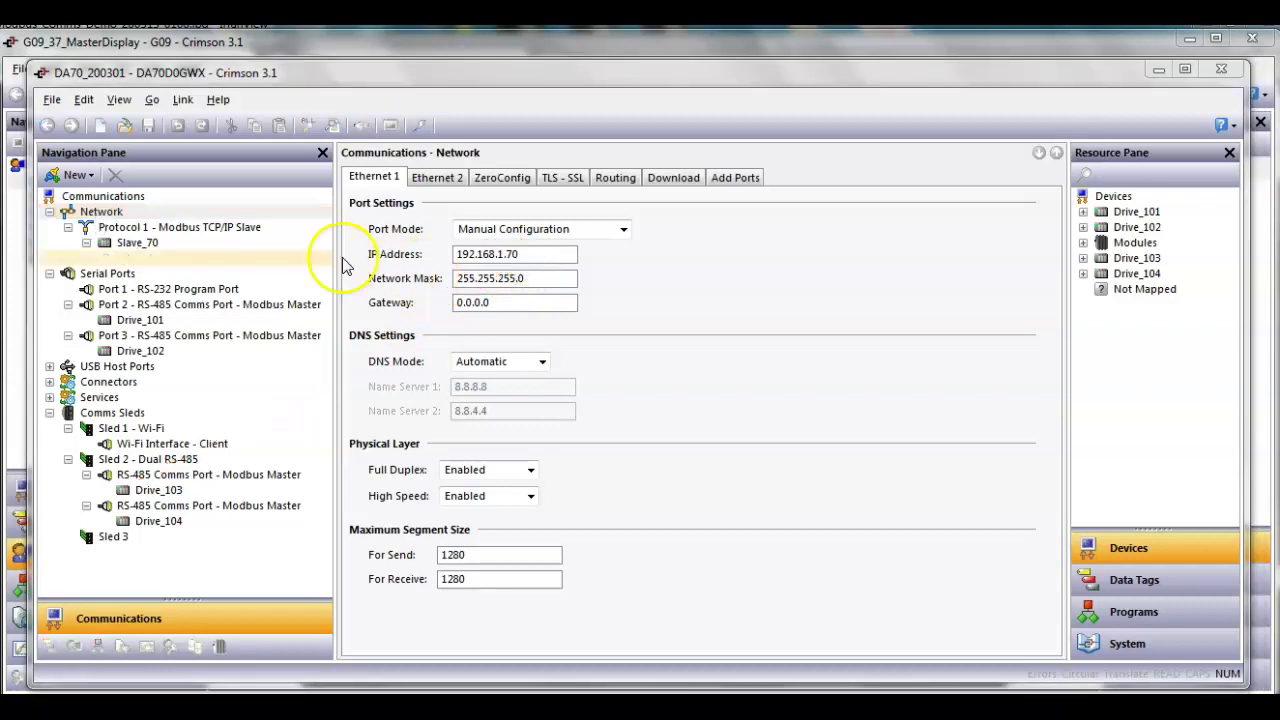
Step: Open Slave_70 and expand Data_for_HMI to view its 400001 mapping to Amps_Drive_101
left_click(135, 245)
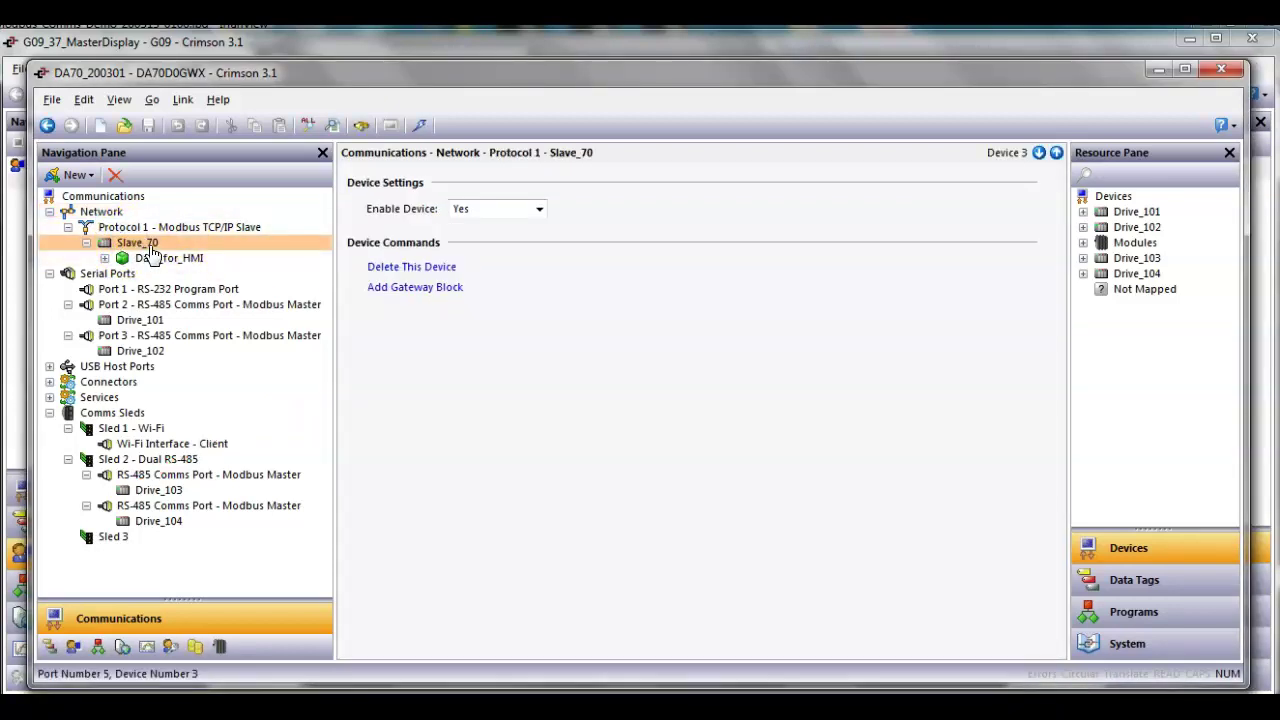
left_click_drag(152, 253, 128, 270)
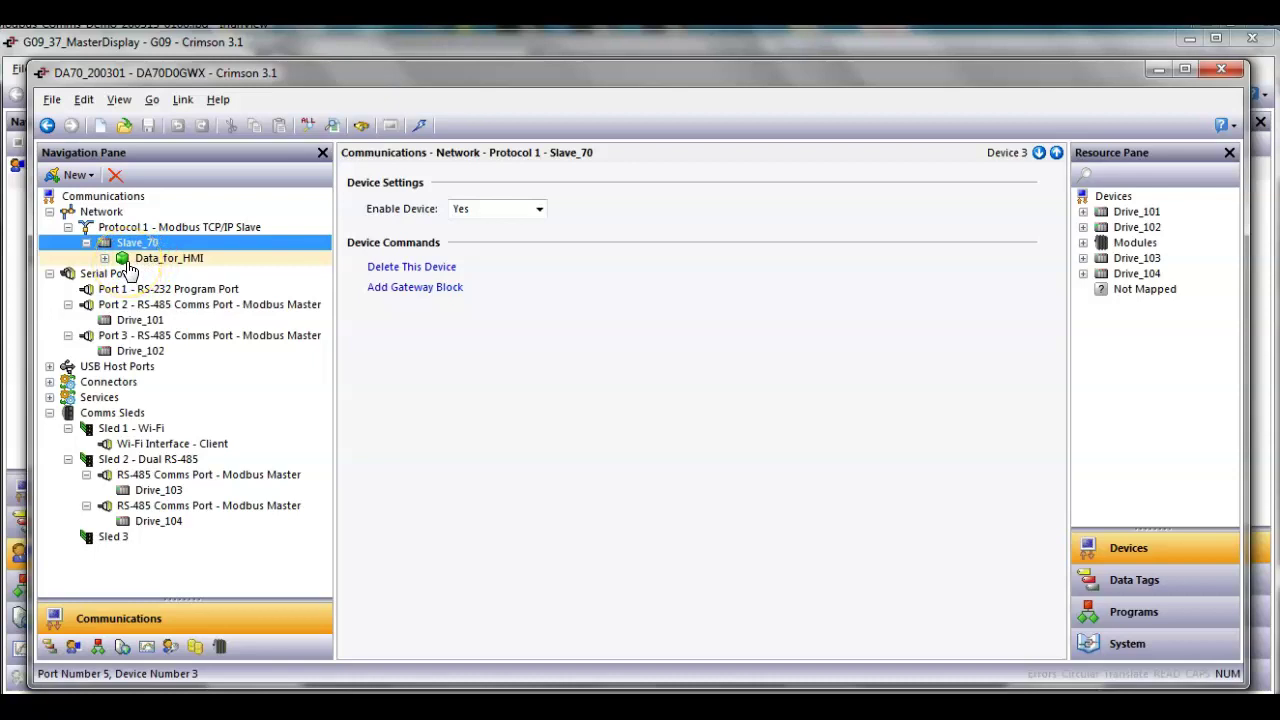
left_click(104, 258)
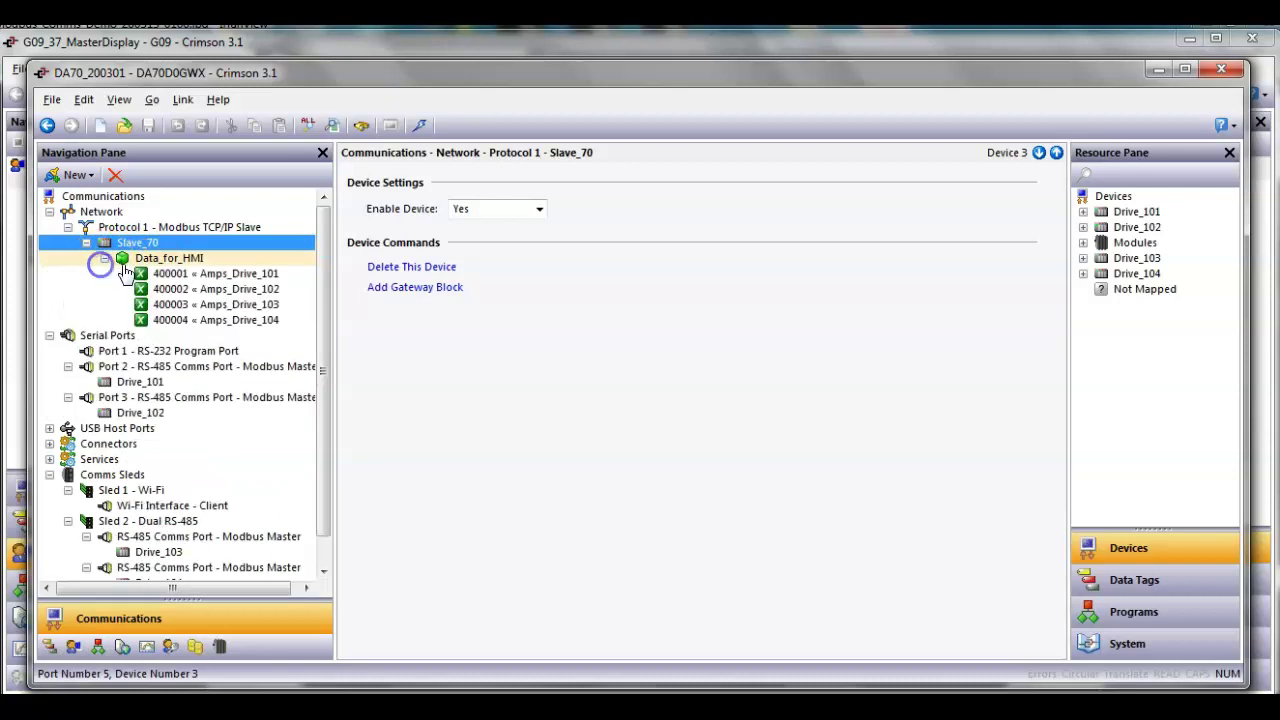
left_click(145, 258)
left_click_drag(148, 265, 75, 232)
left_click(230, 281)
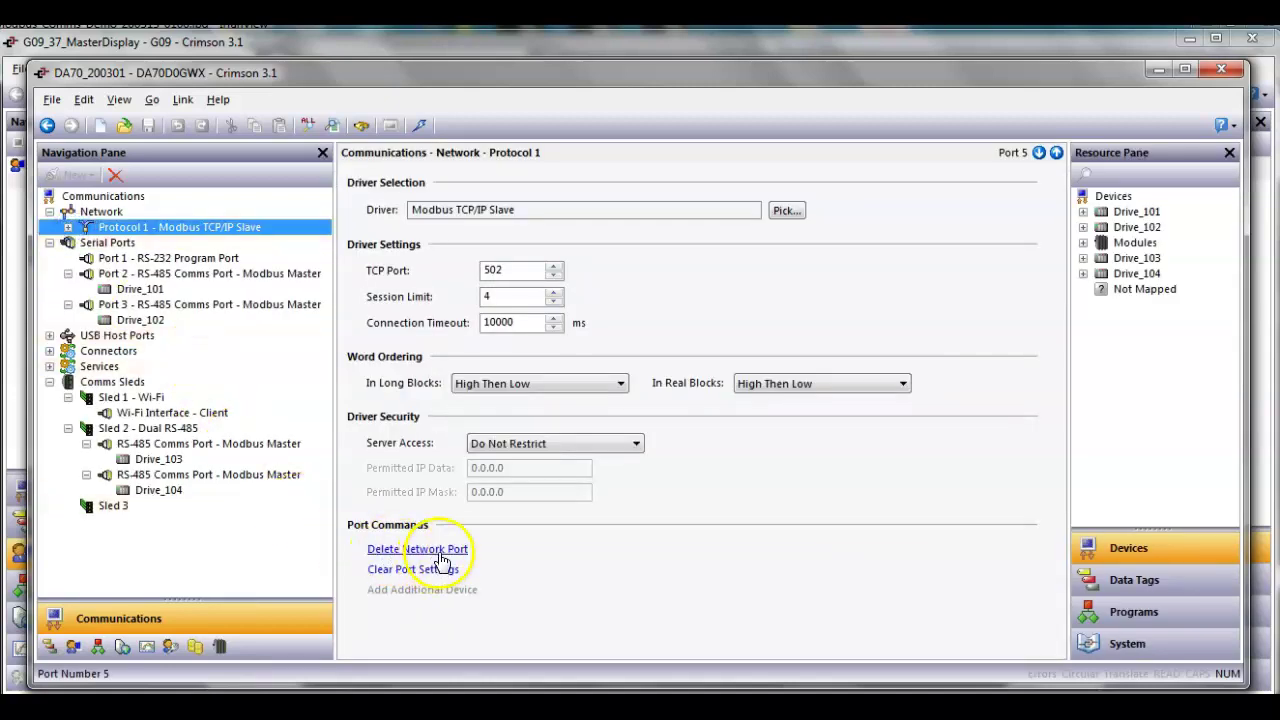
Step: Bring the G09 master display project forward, open Communications and widen the navigation tree
mouse_move(545, 700)
left_click(384, 665)
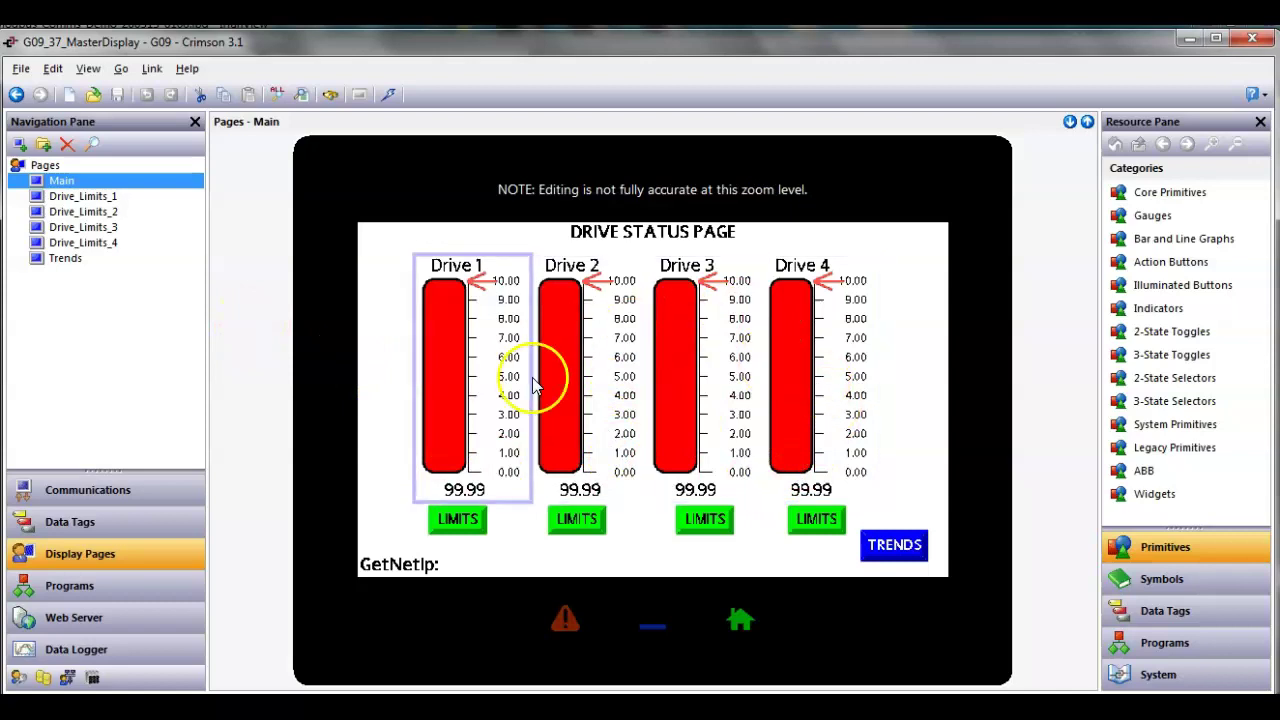
left_click(127, 494)
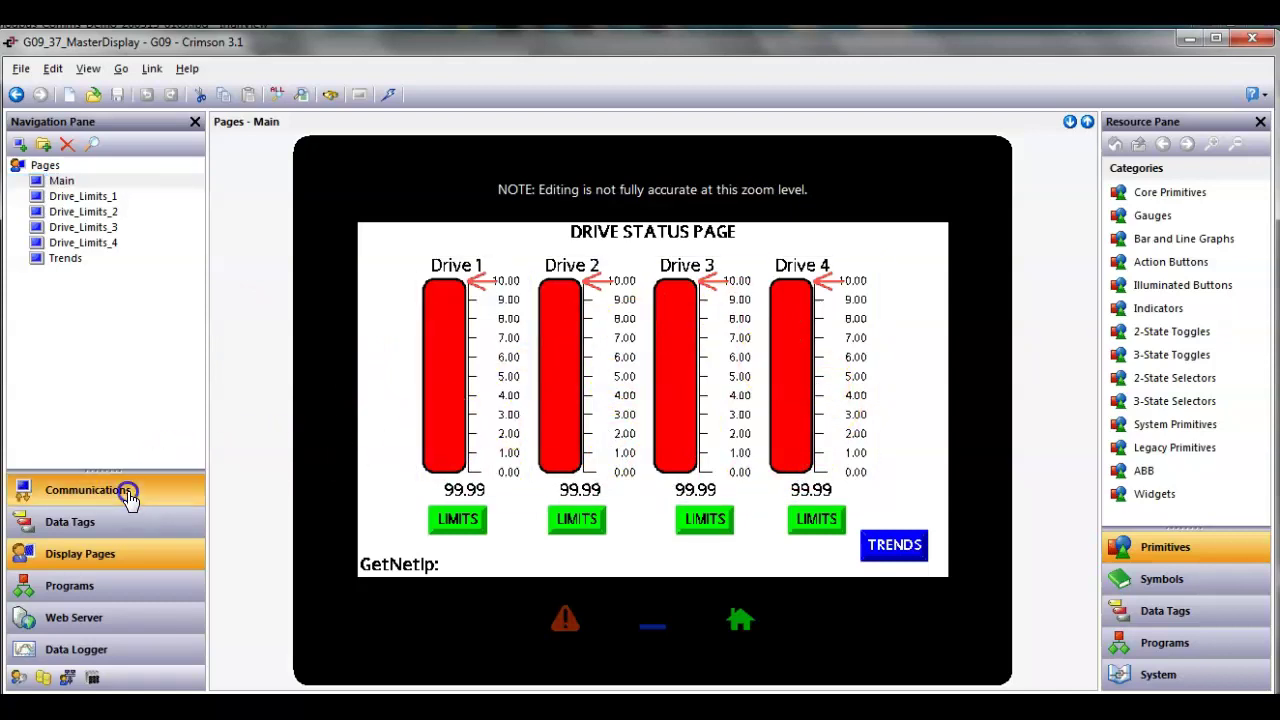
scroll(194, 255, "up", 1)
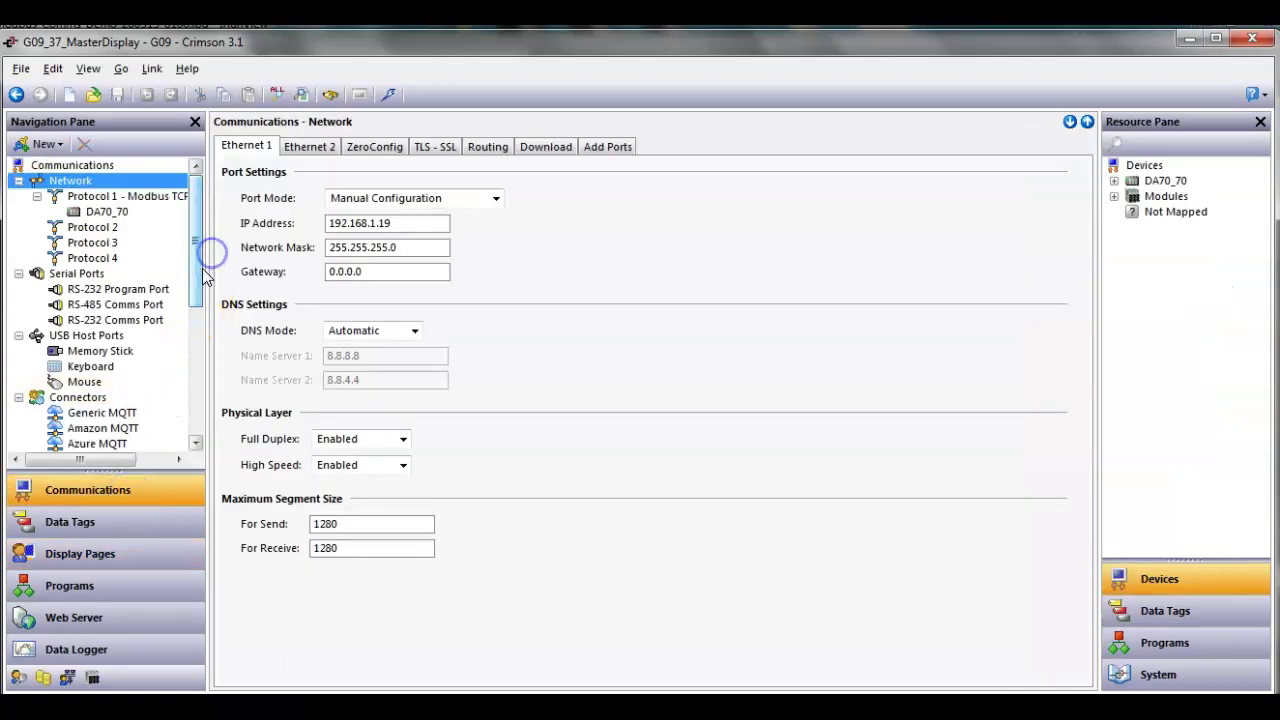
left_click_drag(206, 272, 334, 286)
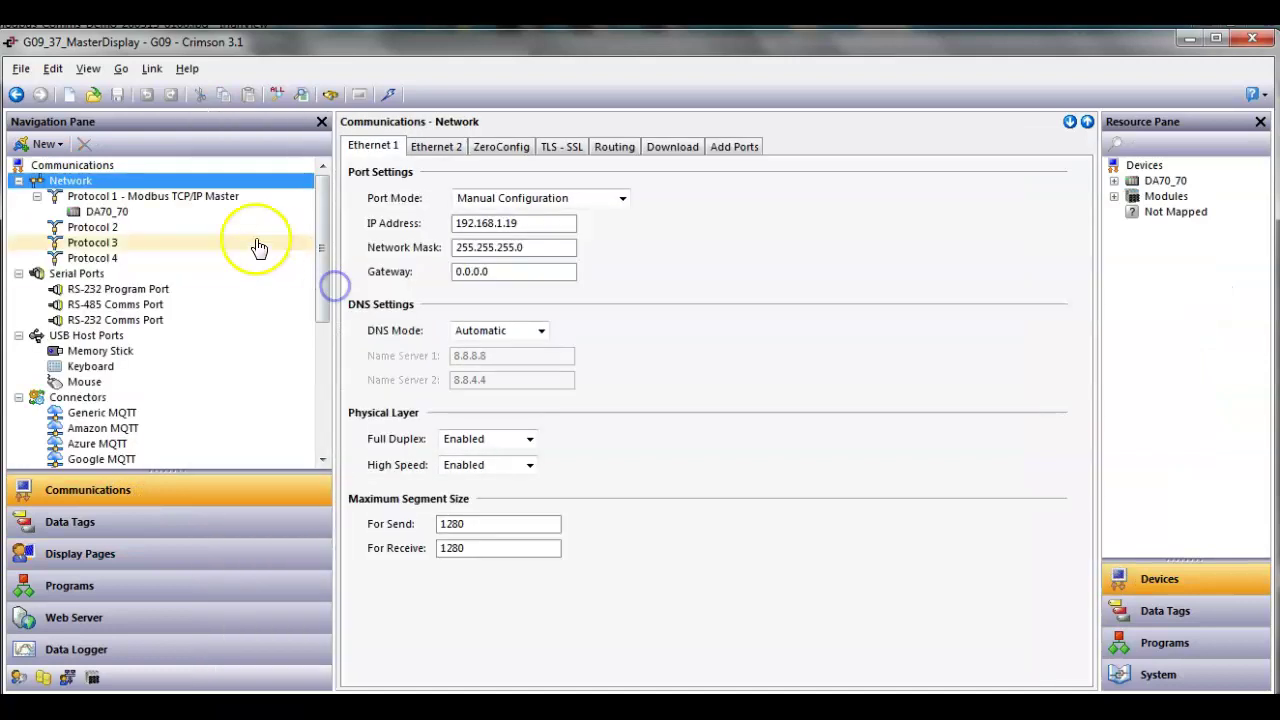
Step: Review the Modbus TCP/IP Master protocol and DA70_70 device: IP 192.168.1.70, TCP port 502
left_click(198, 200)
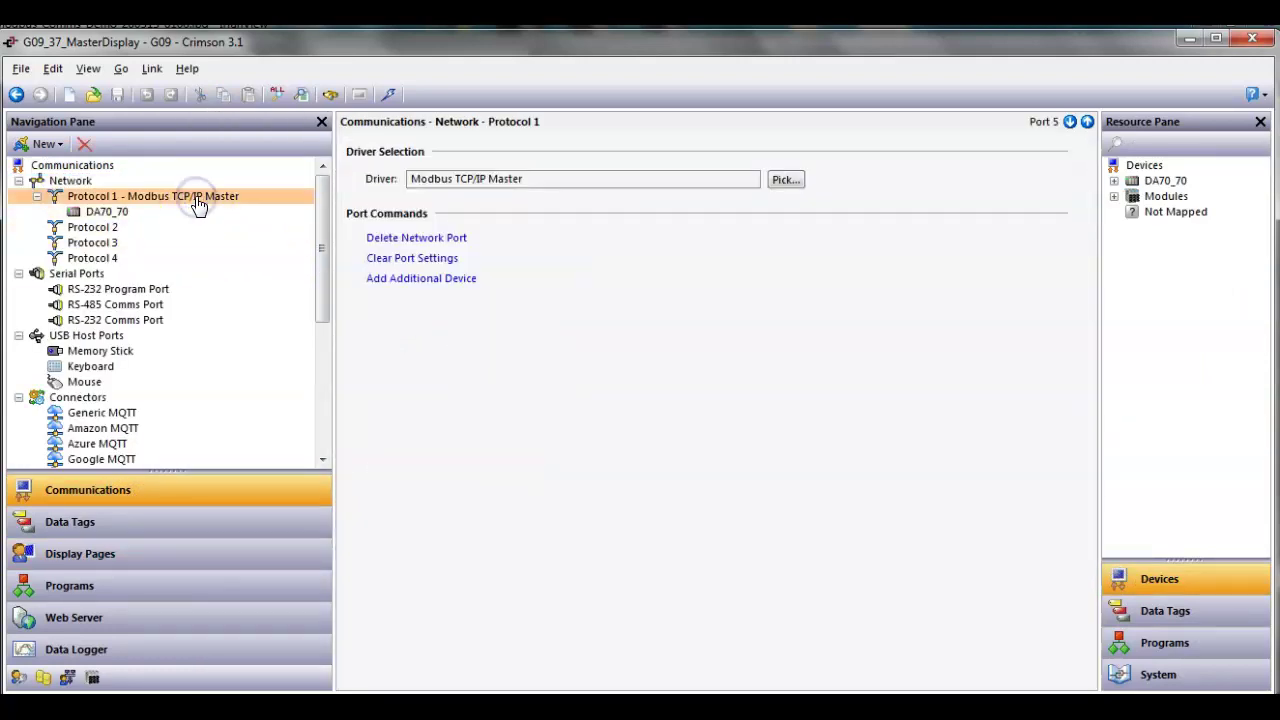
left_click(110, 212)
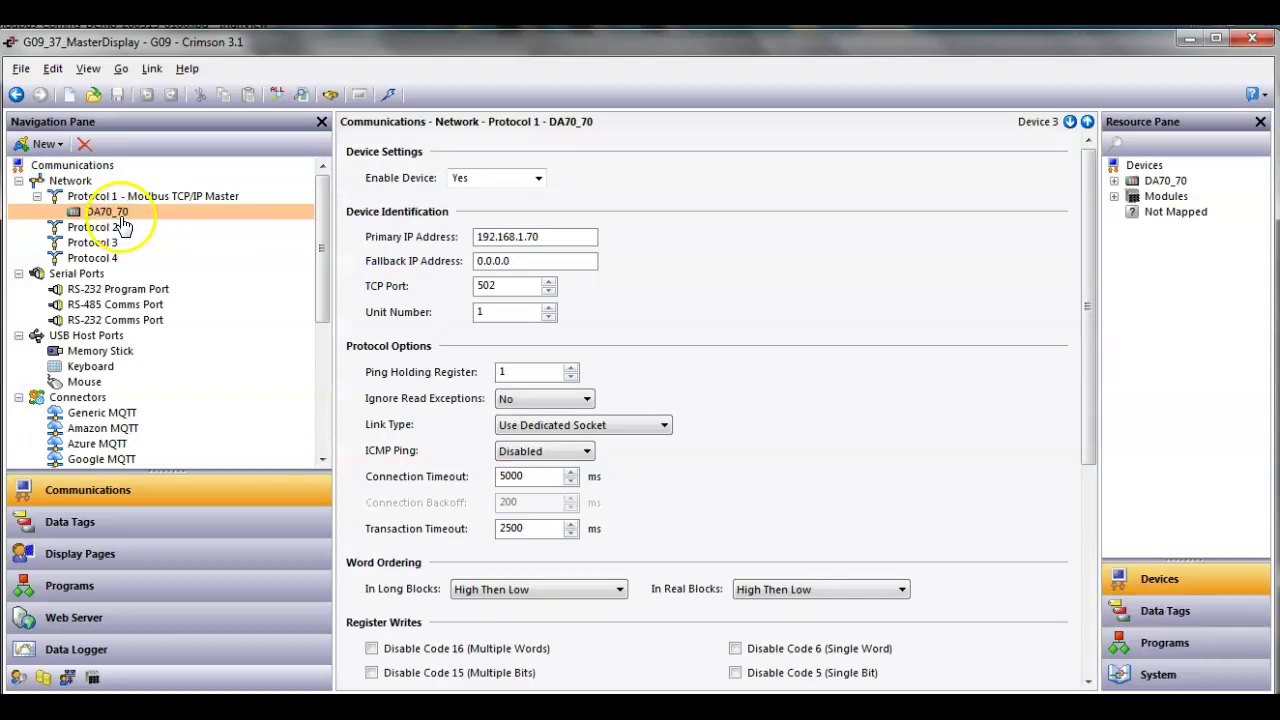
left_click(105, 212)
left_click(466, 282)
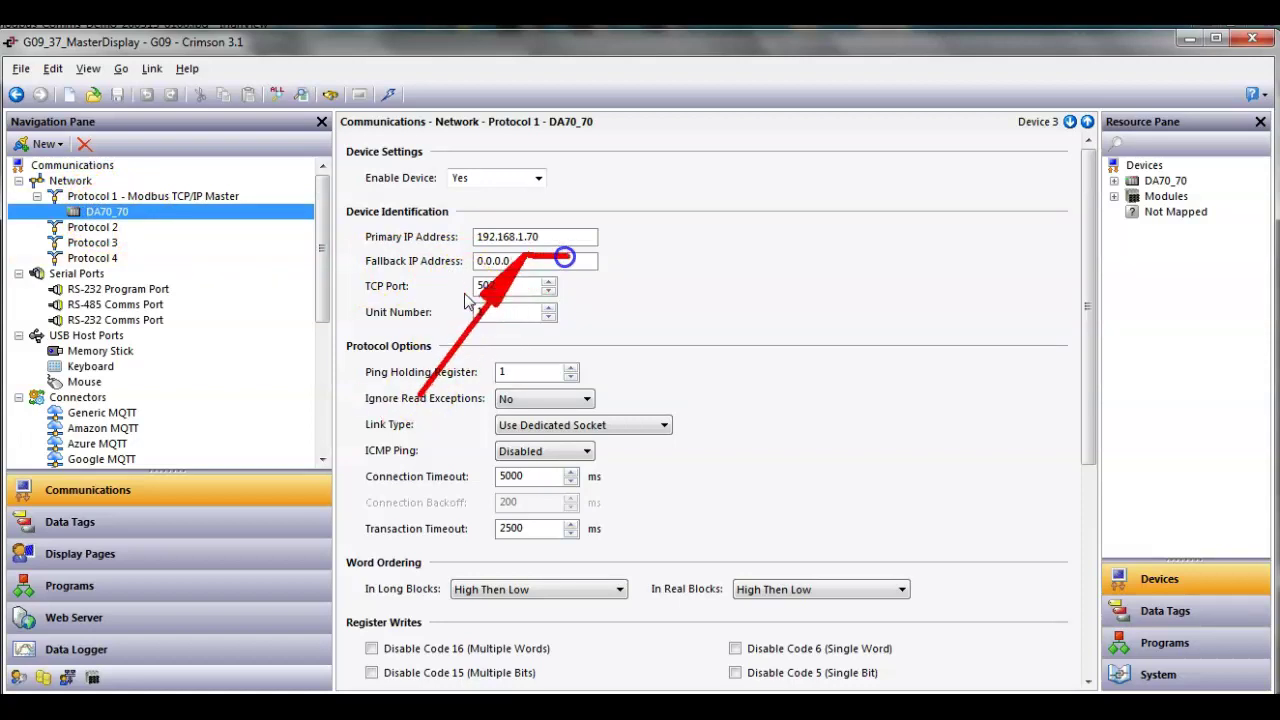
left_click(539, 258)
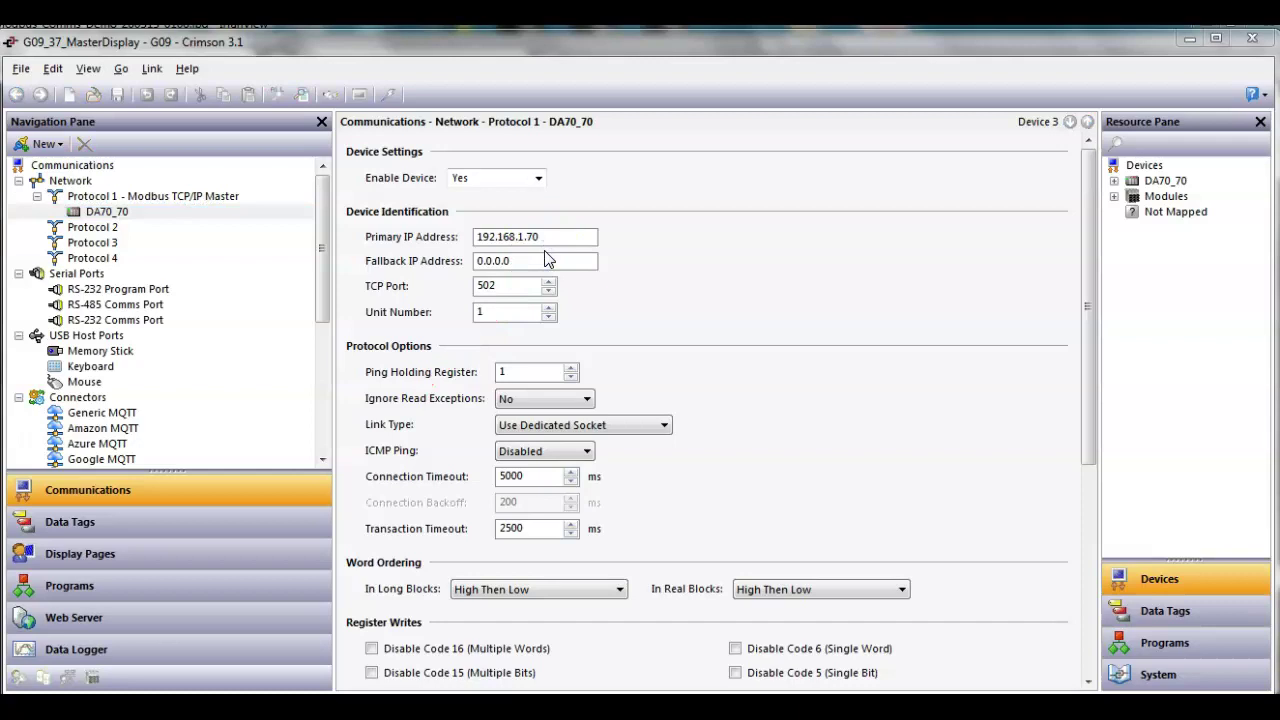
Step: Review the Drive_1 AMPS tag's data source, format and colour states, then return to the Main page
left_click(117, 524)
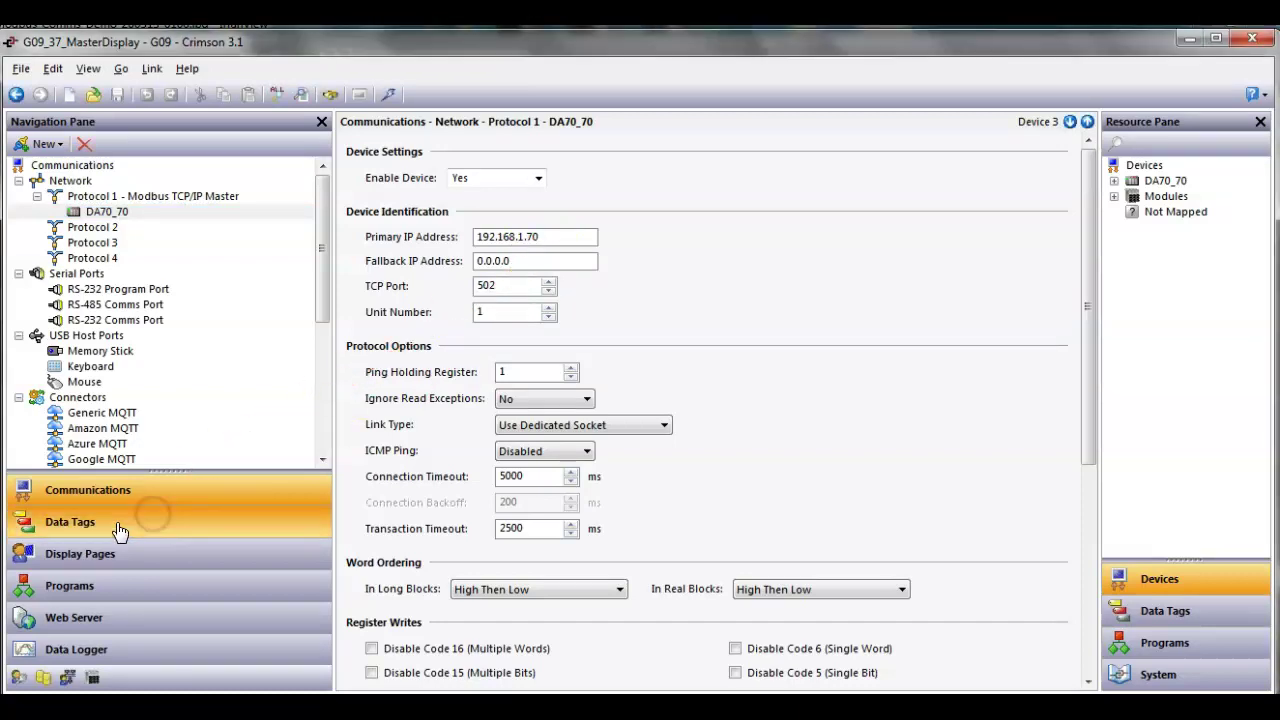
left_click(118, 528)
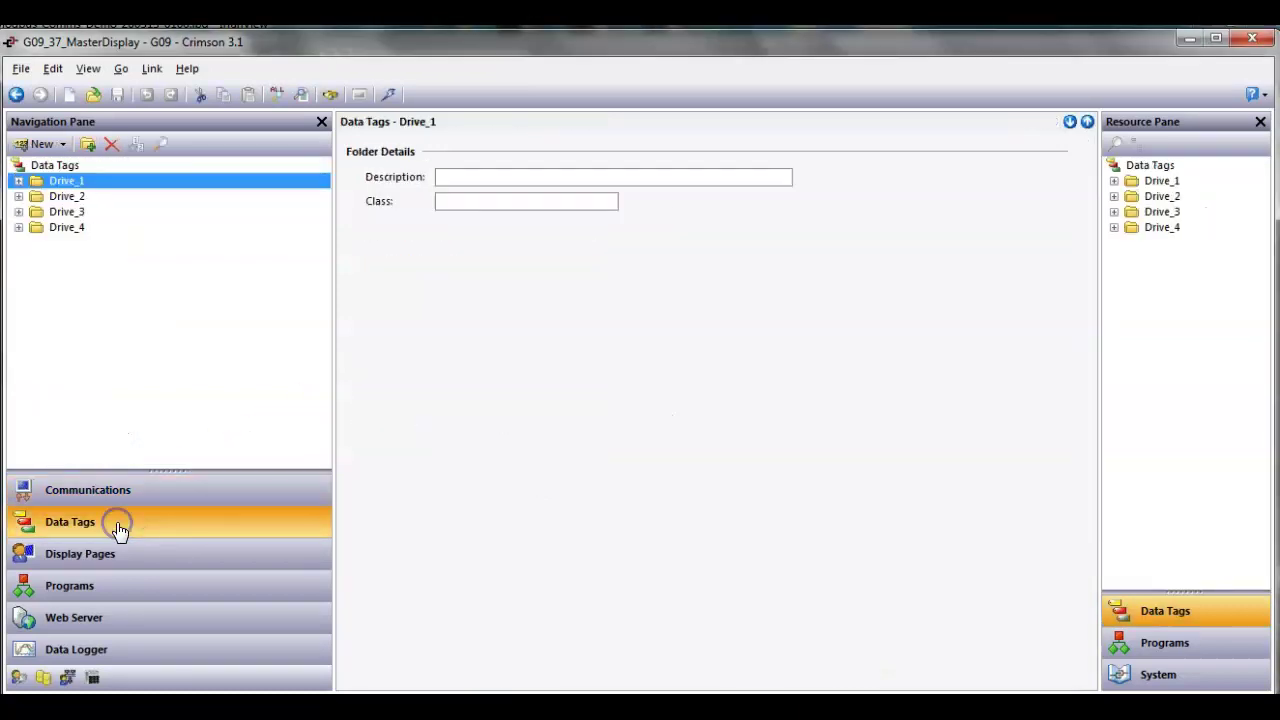
left_click(18, 183)
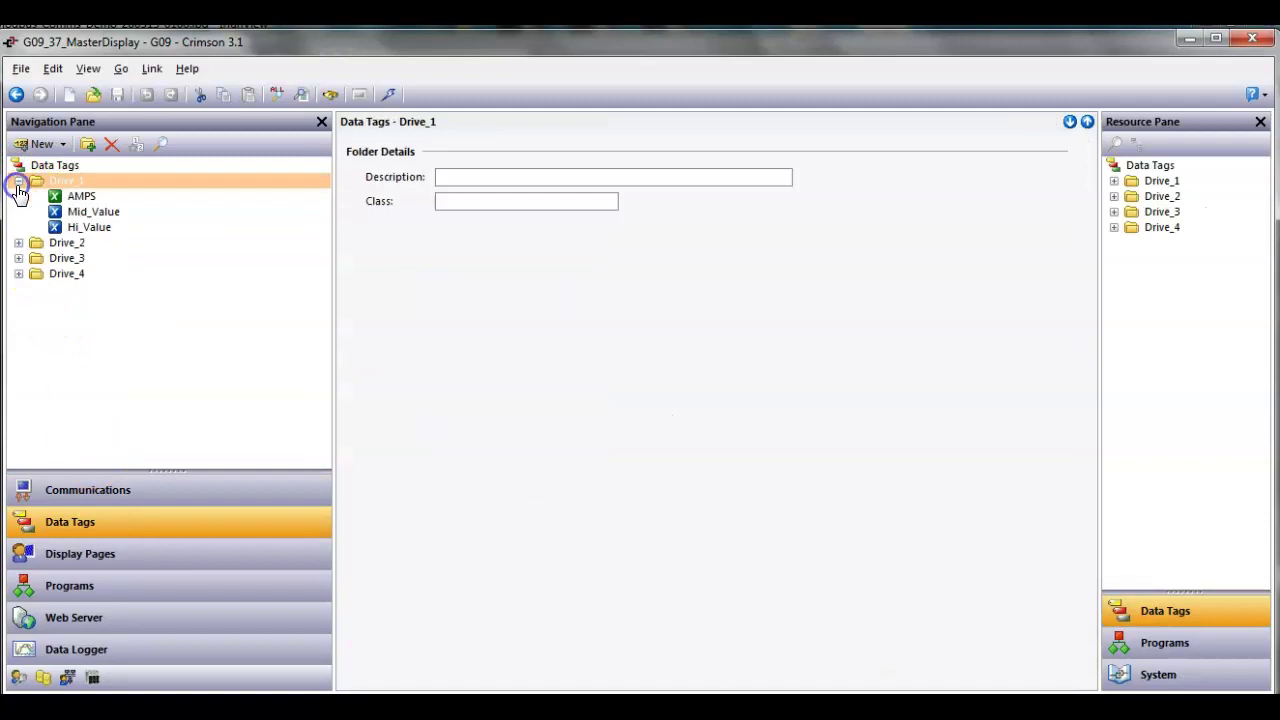
left_click(96, 199)
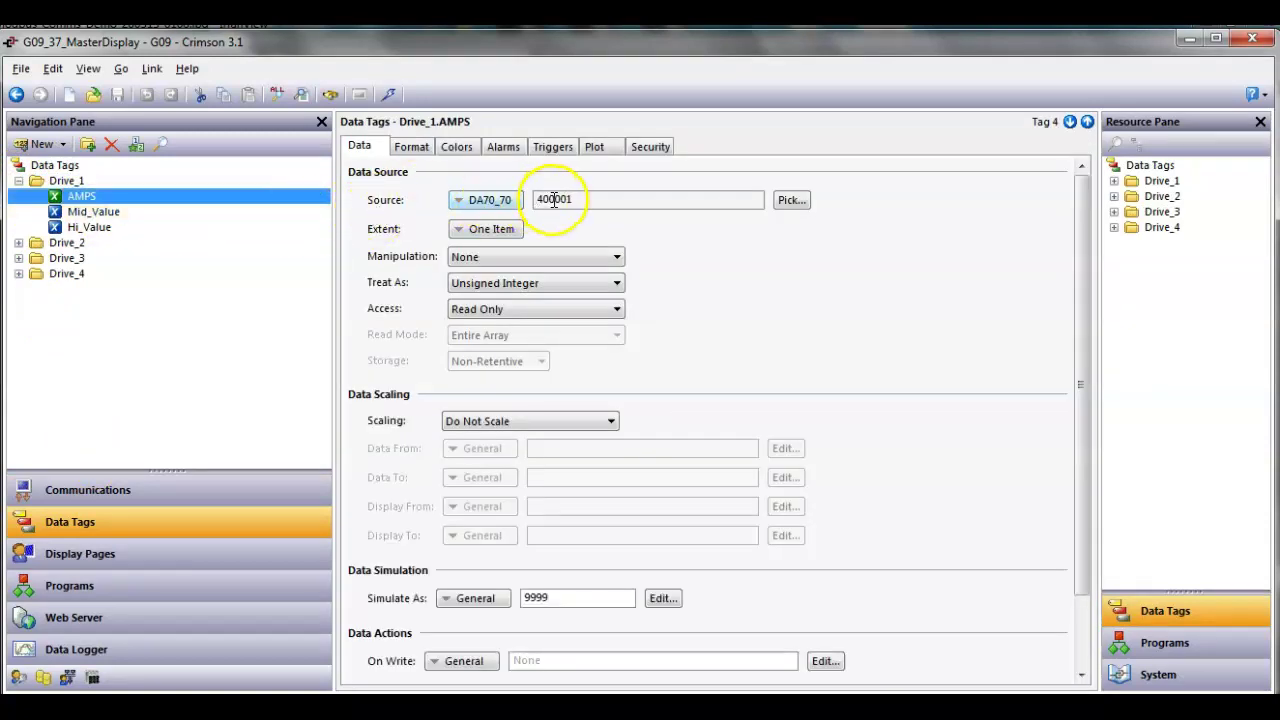
left_click(411, 146)
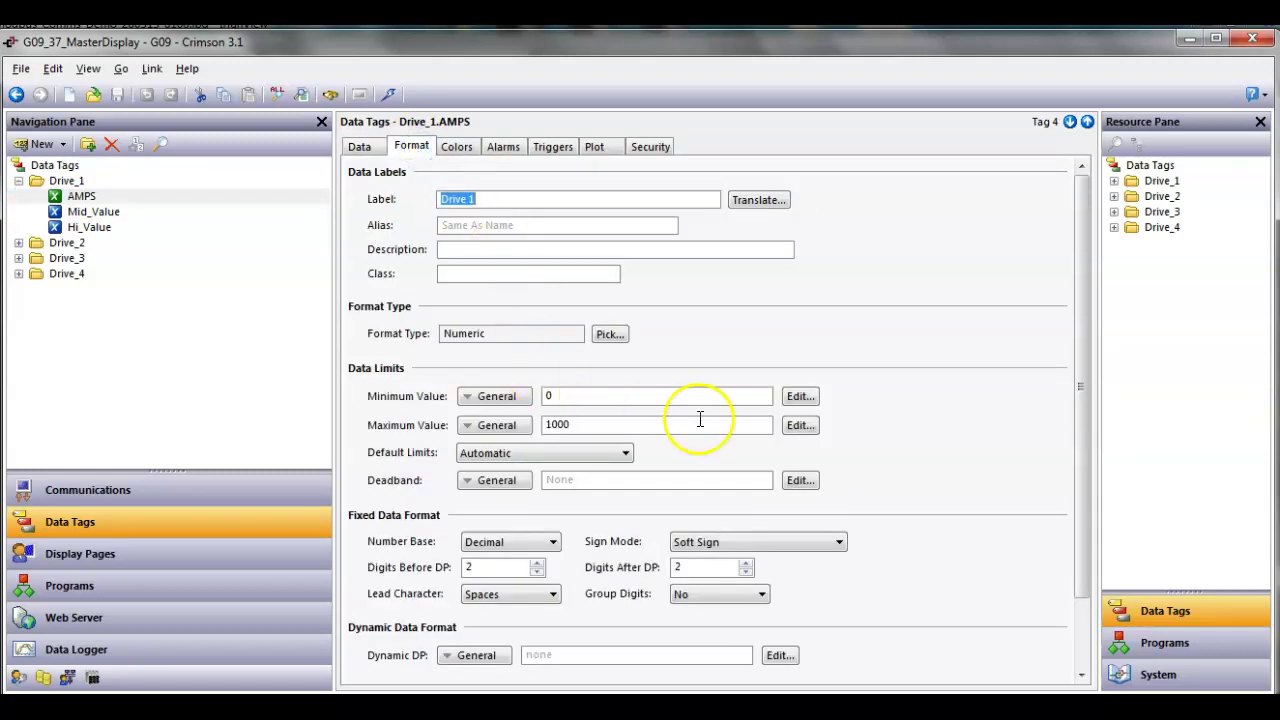
left_click(457, 147)
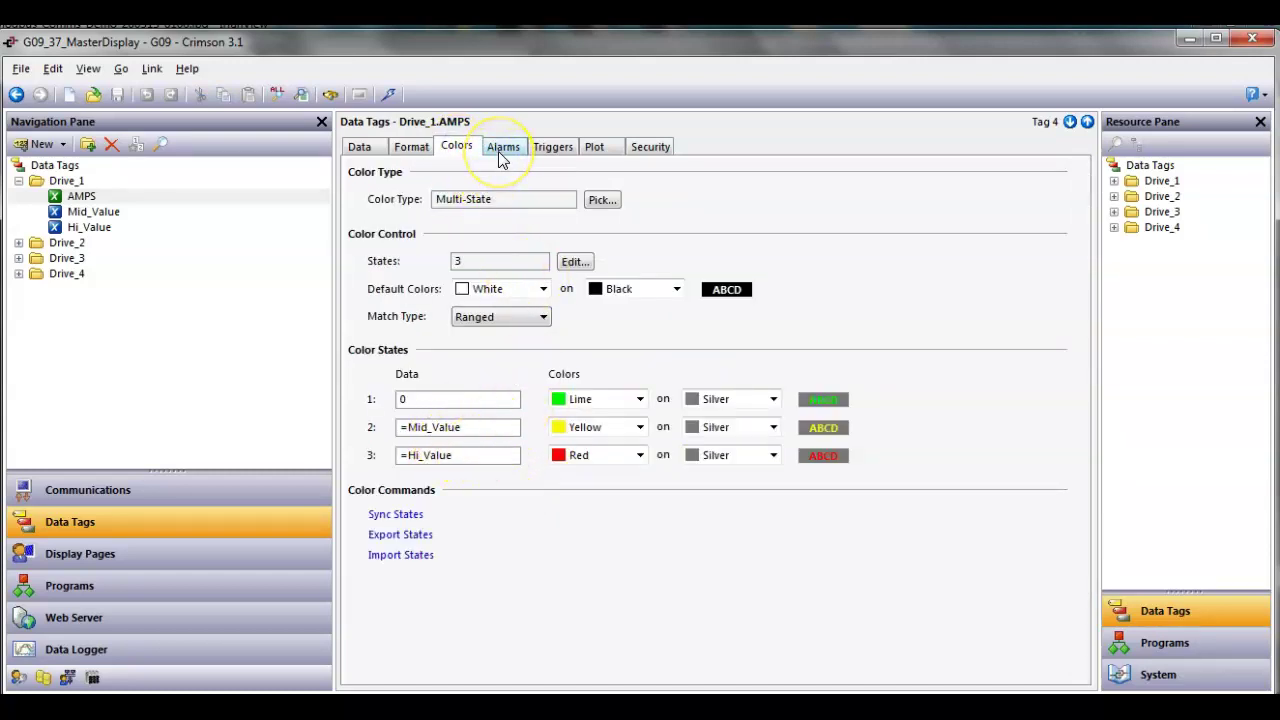
left_click(18, 181)
left_click(93, 548)
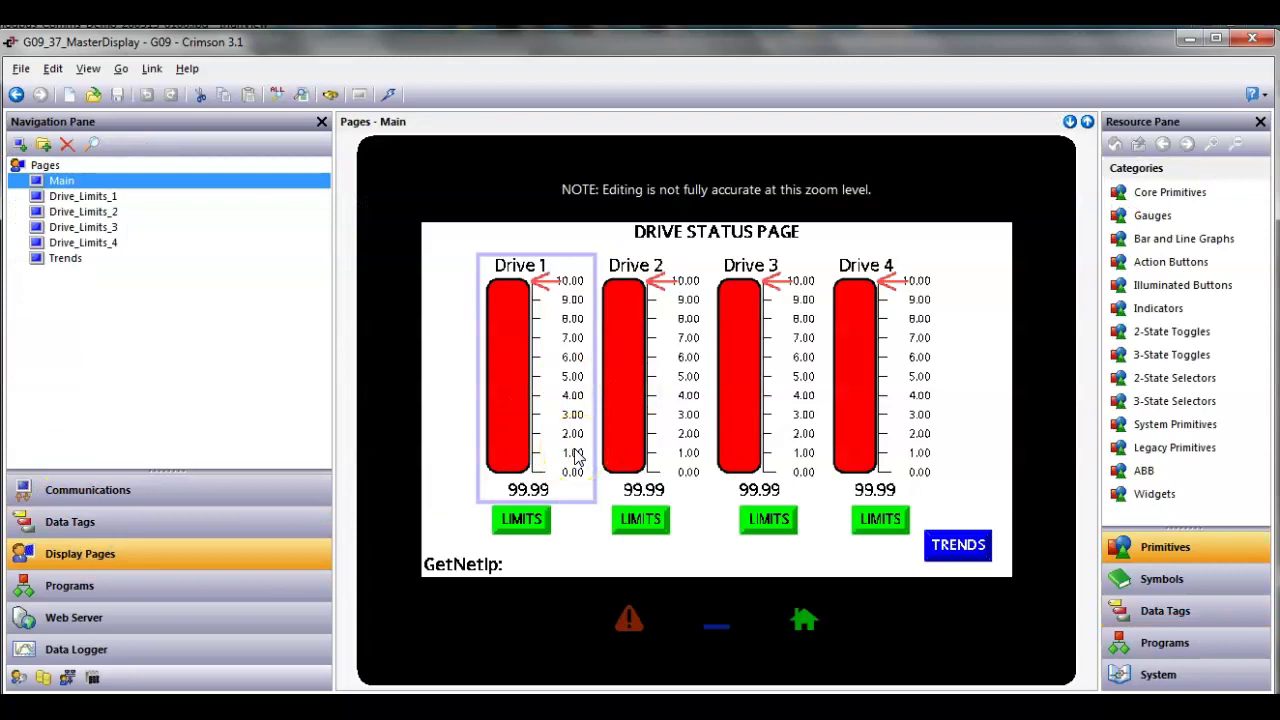
Step: Bring the Google Photos Chrome window to the front
left_click(502, 541)
mouse_move(530, 705)
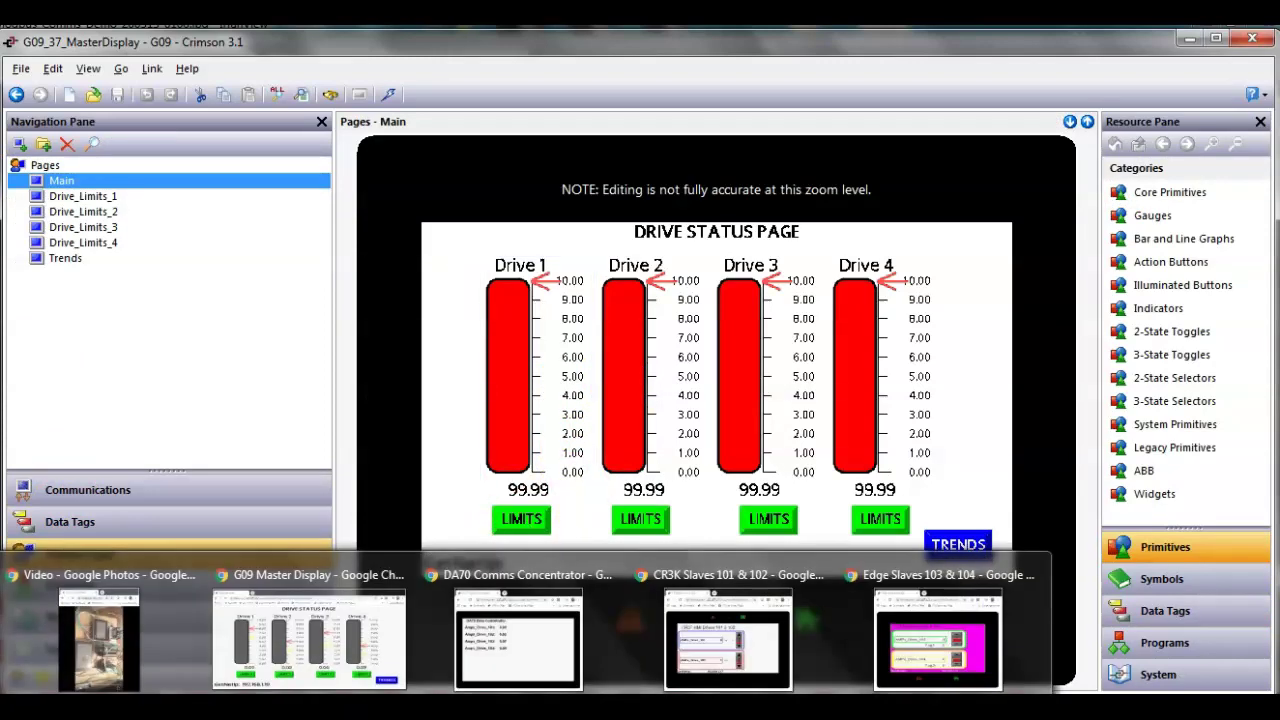
left_click(102, 678)
Step: Play and pause the wiring video, then advance to the controller port photo
mouse_move(457, 471)
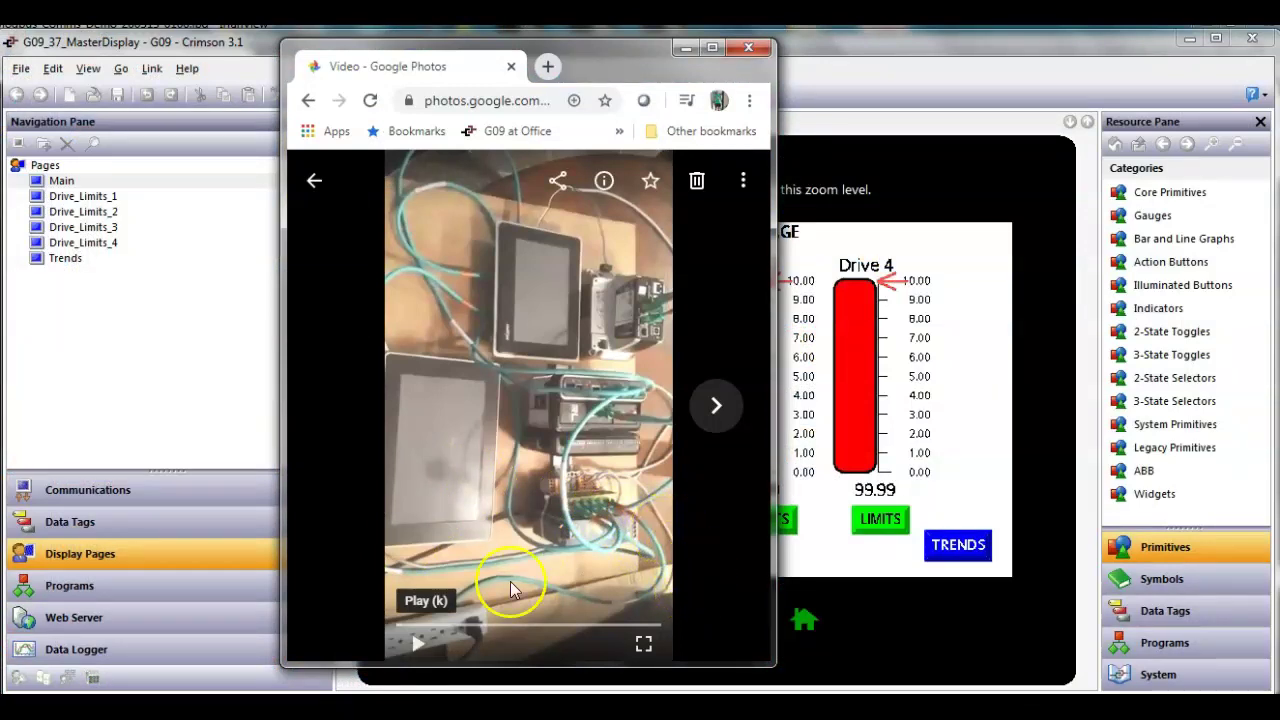
left_click(419, 648)
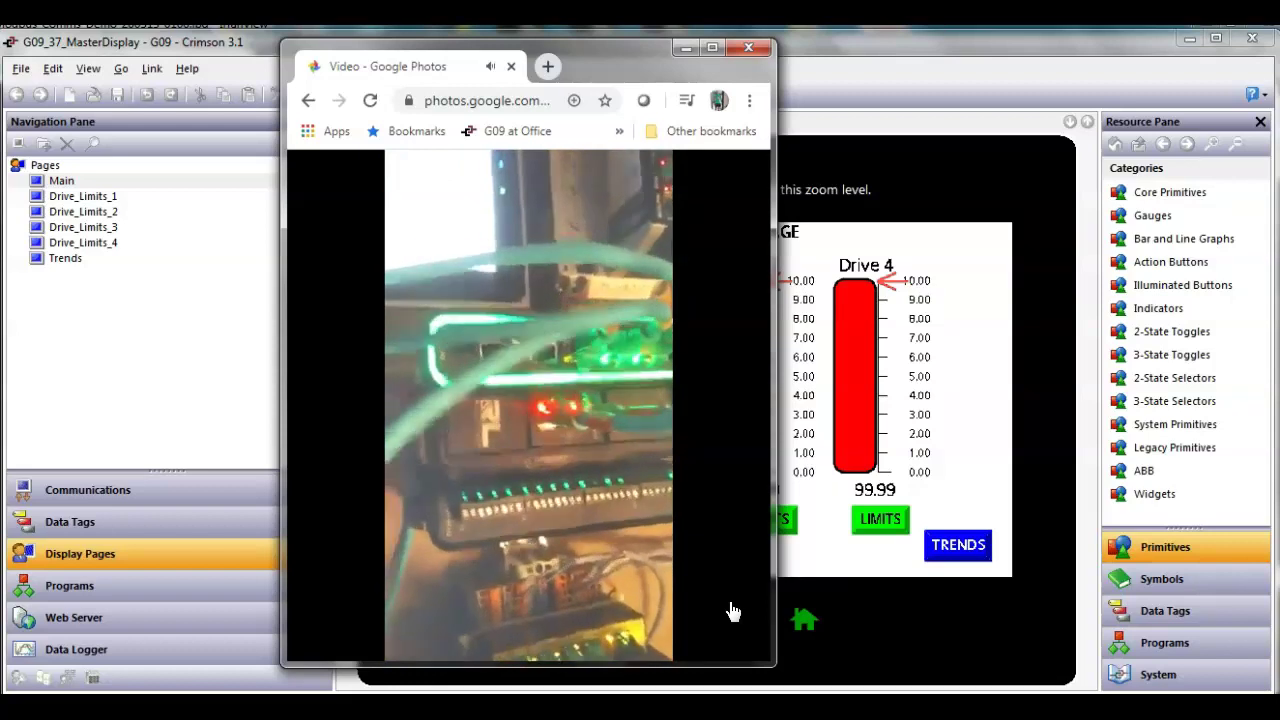
left_click(709, 529)
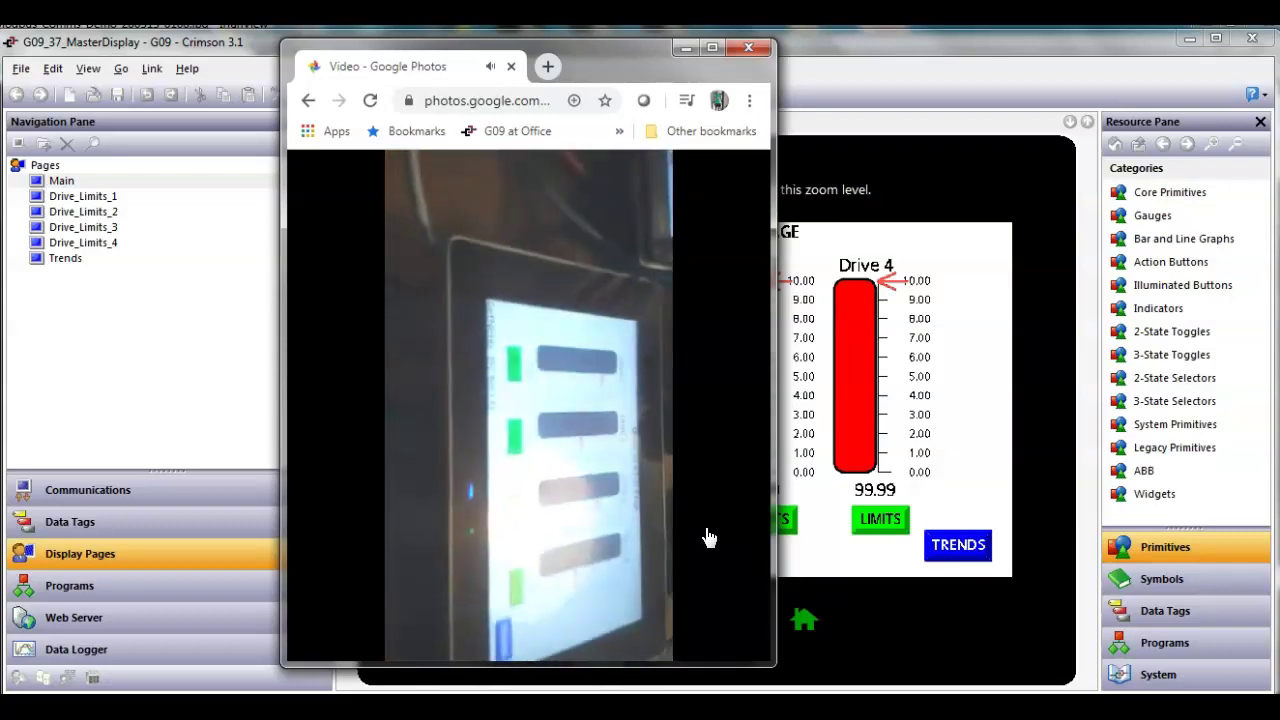
left_click(689, 509)
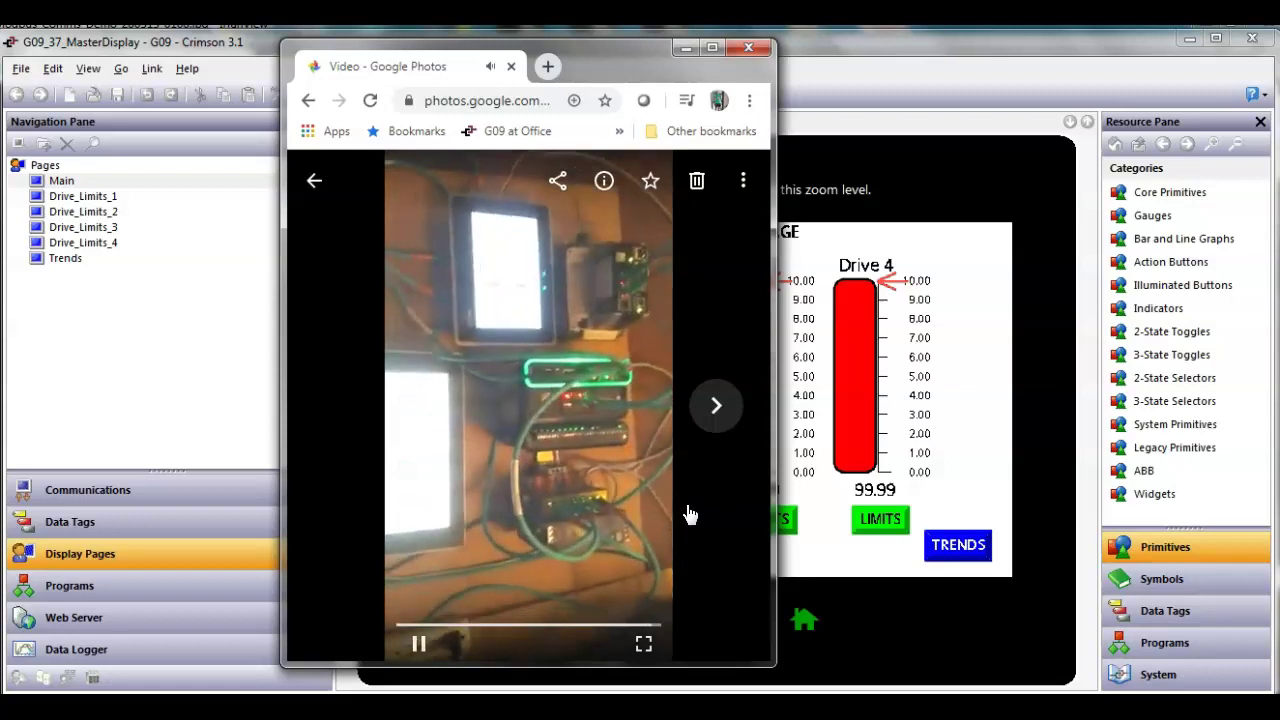
left_click(509, 585)
left_click(414, 647)
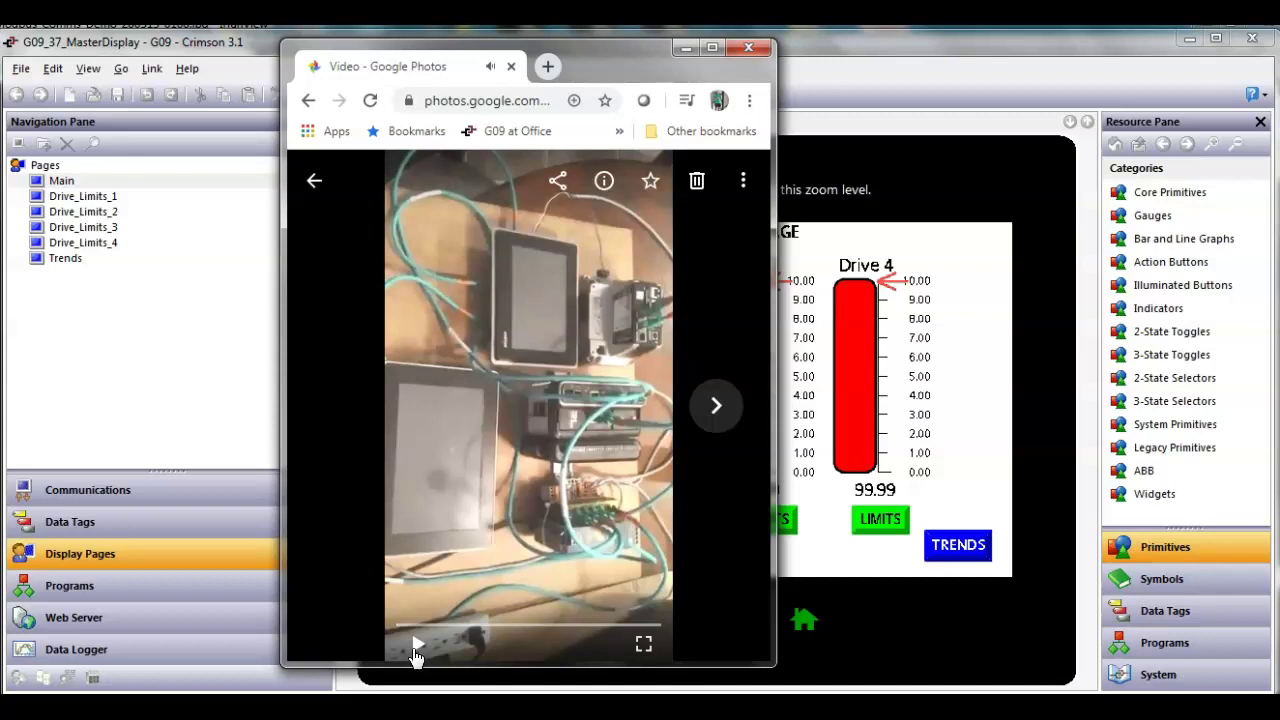
left_click(716, 404)
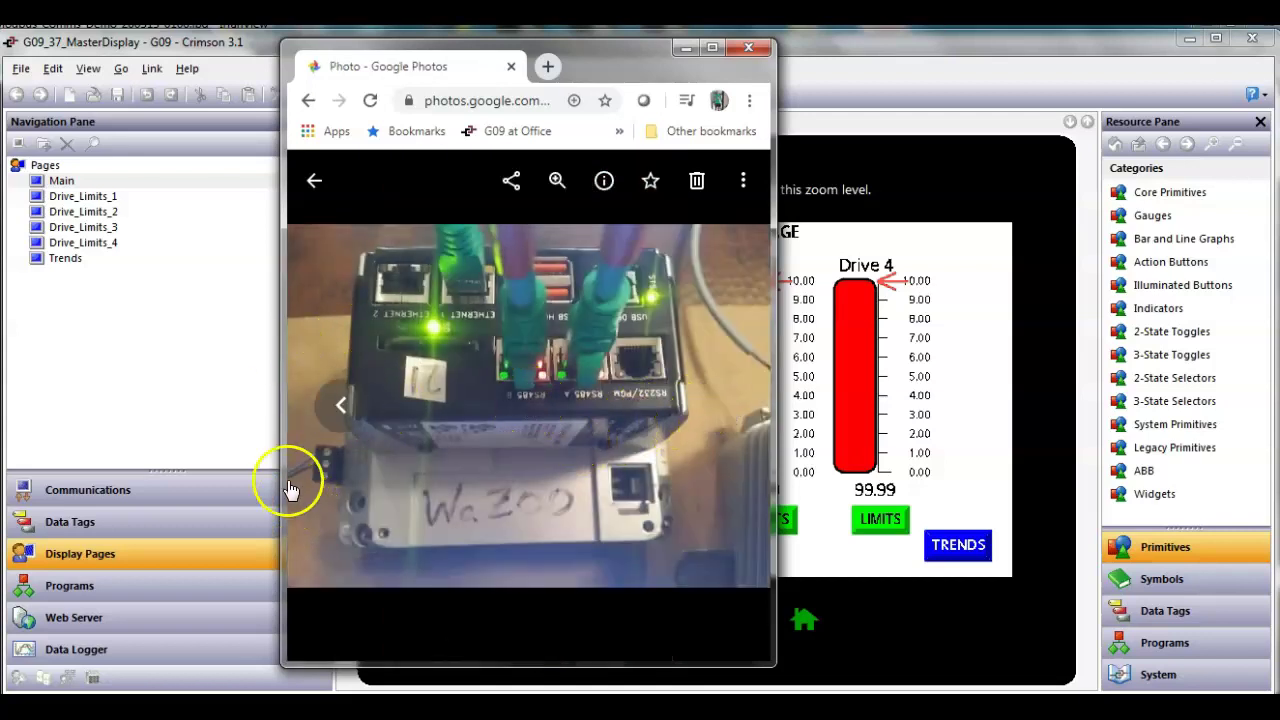
Step: Play the earlier LED close-up videos, then close the viewer back to the Photos grid
left_click(337, 407)
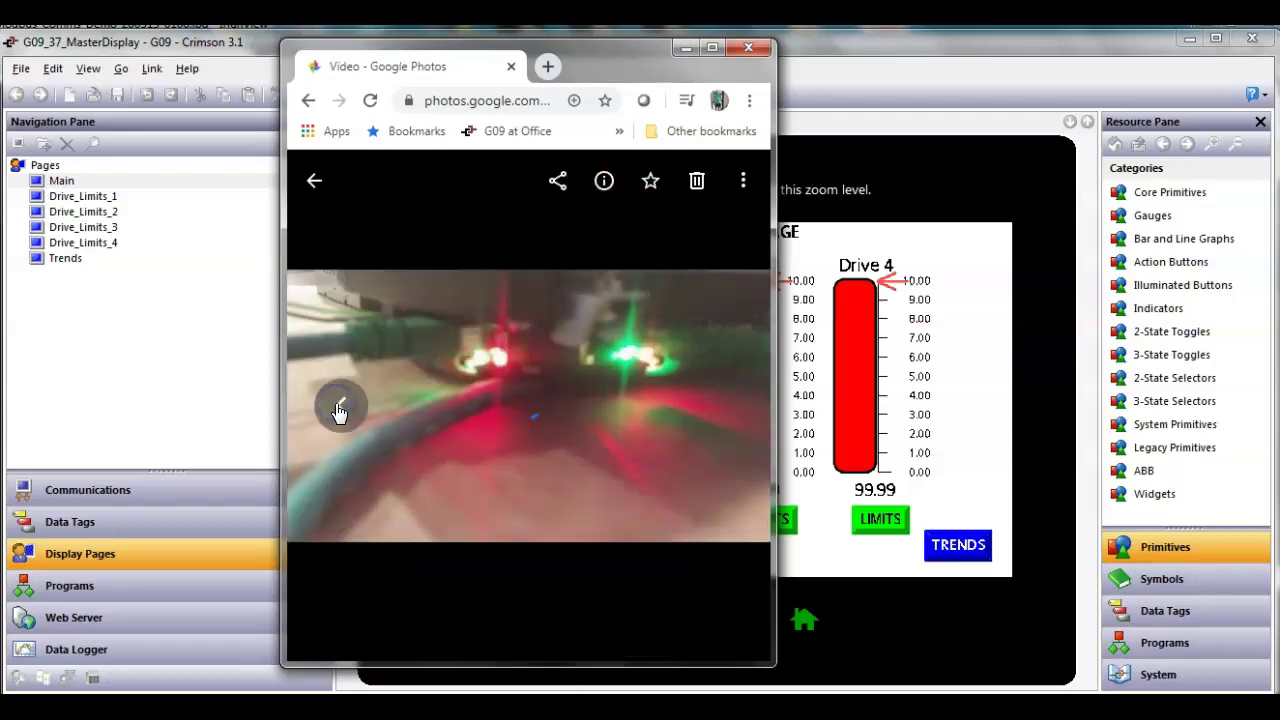
left_click(339, 411)
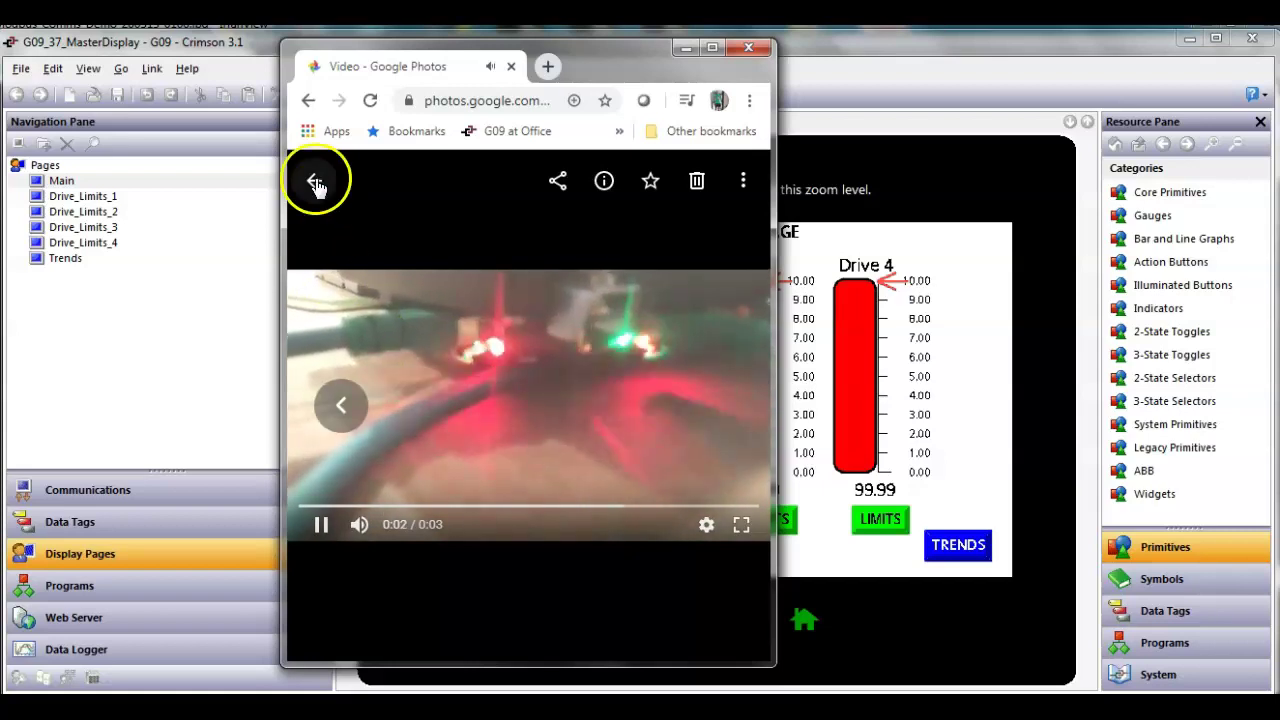
left_click(338, 426)
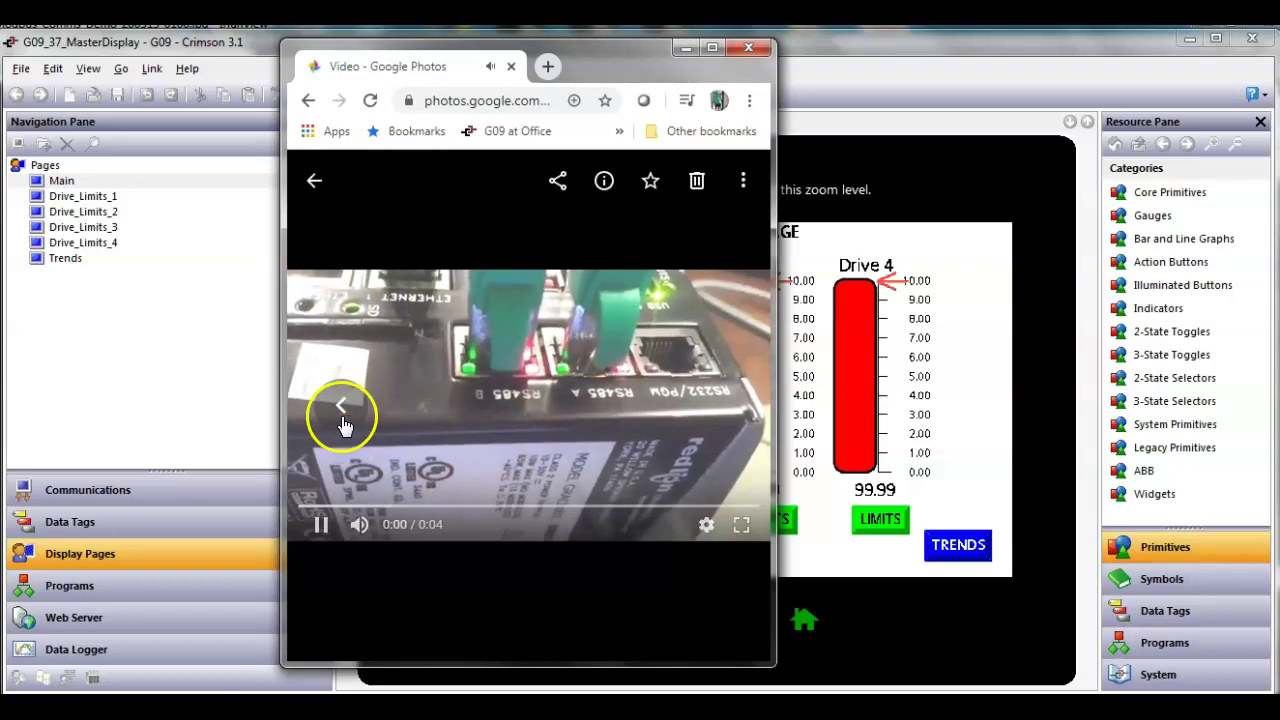
left_click(342, 418)
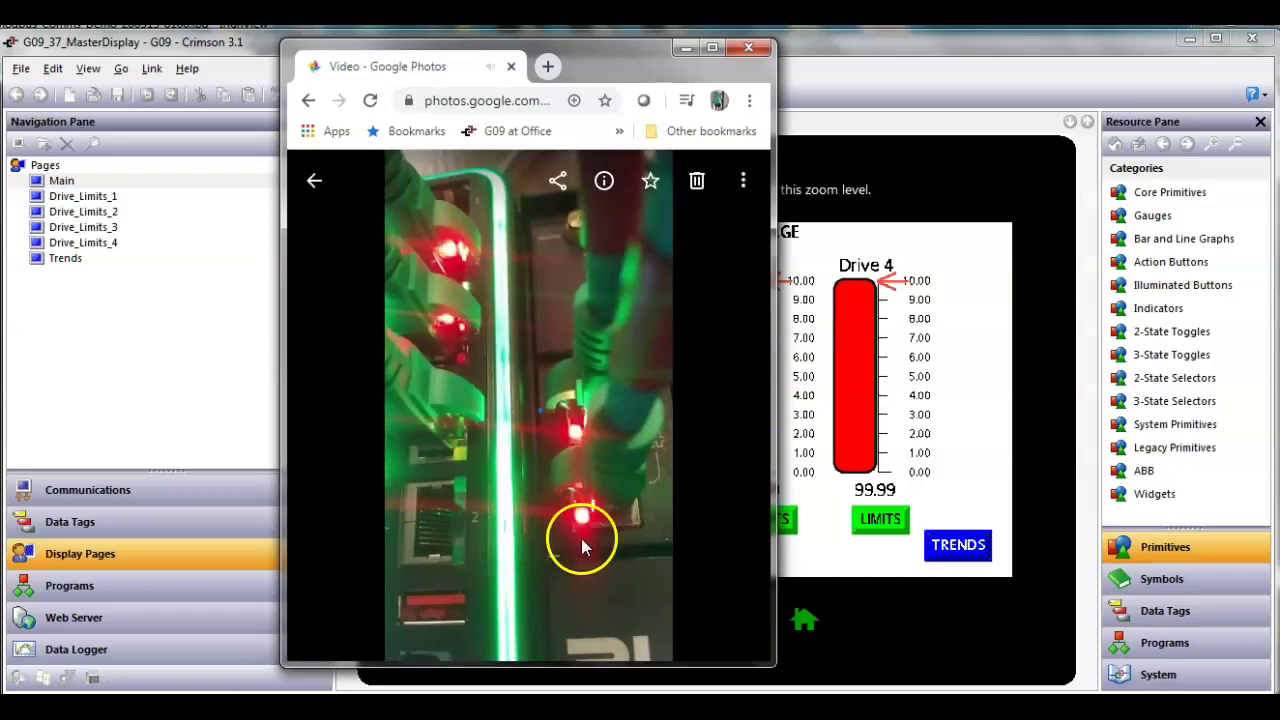
mouse_move(582, 542)
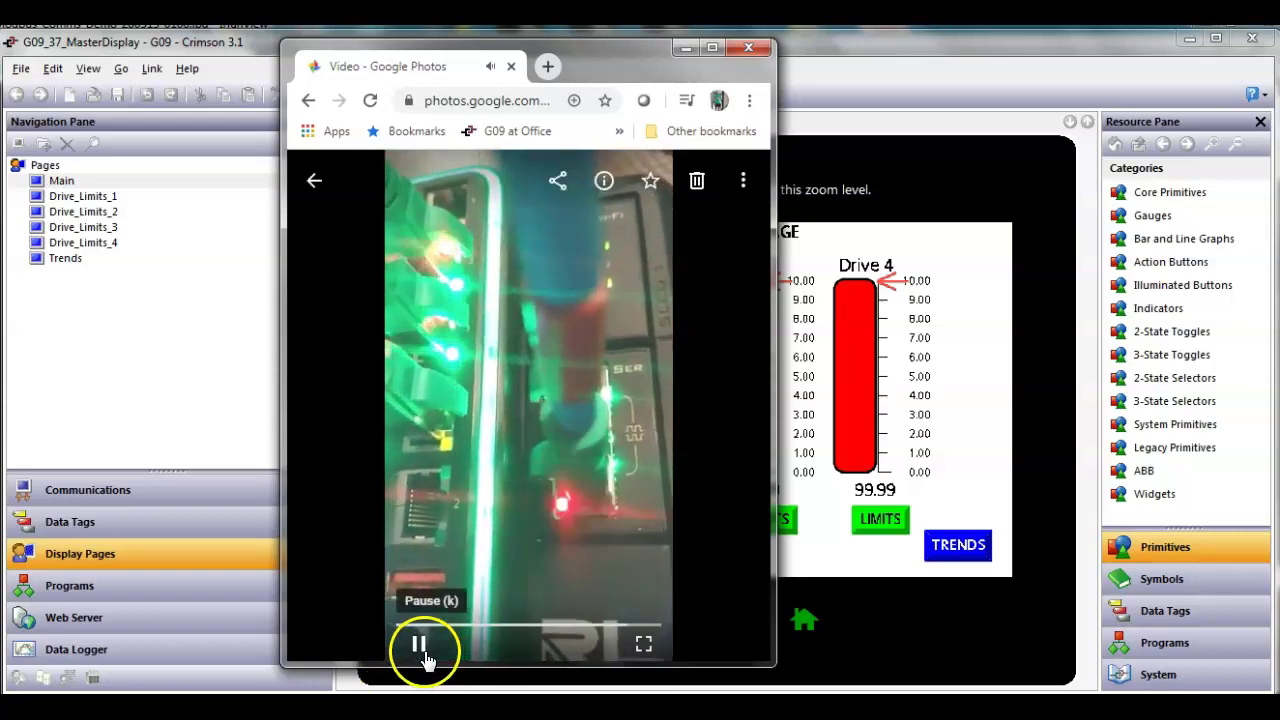
left_click(316, 182)
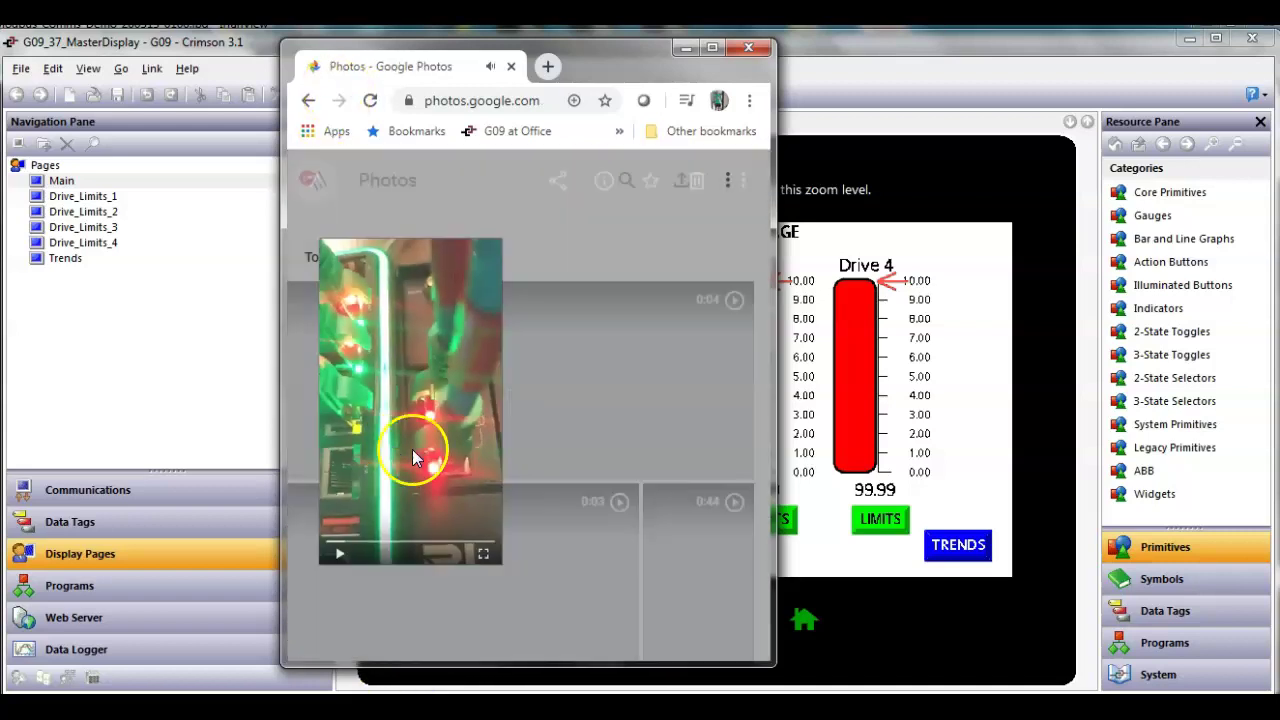
Step: Check the G09 Master Display, DA70 Comms Concentrator and CR3K Slaves pages in turn
left_click(994, 412)
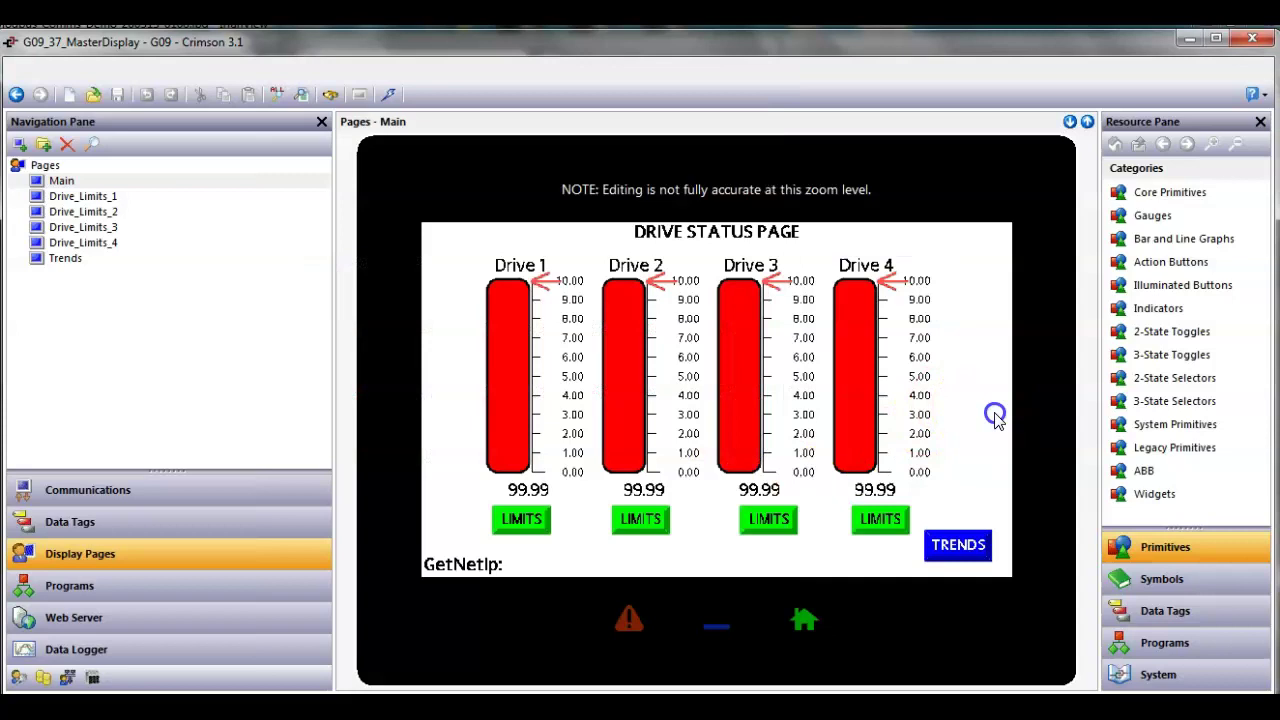
mouse_move(525, 708)
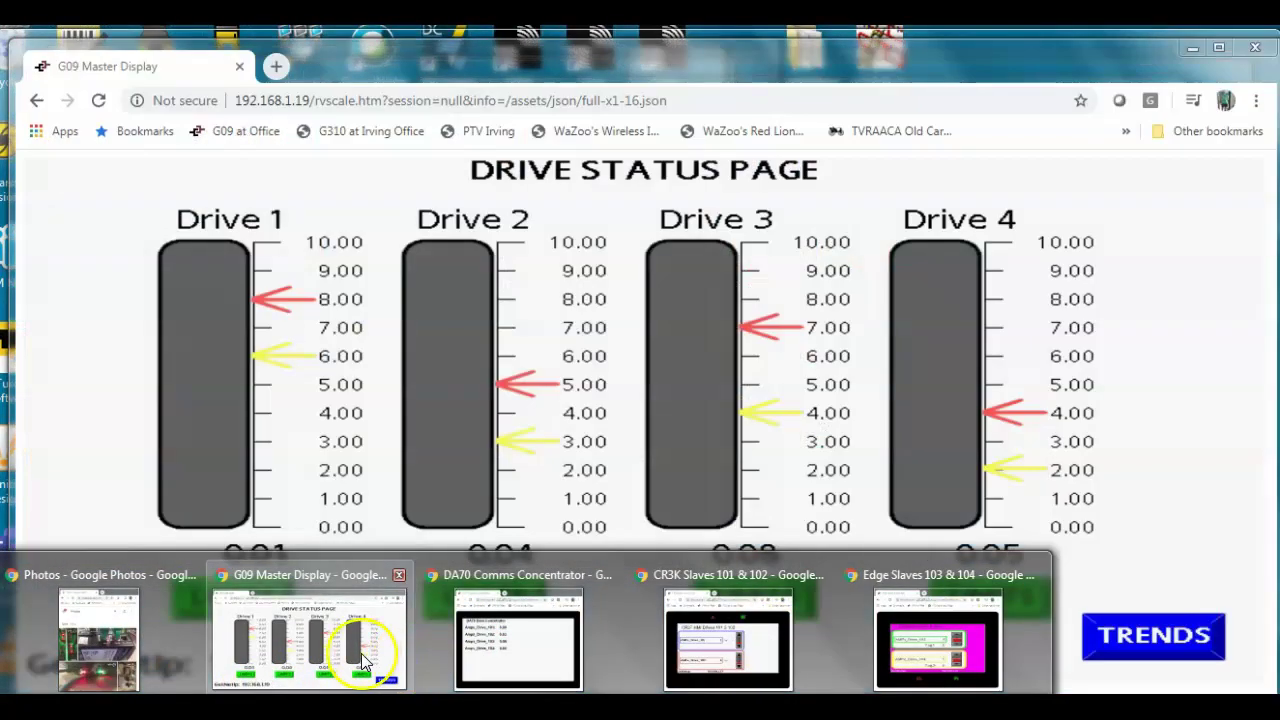
left_click(361, 653)
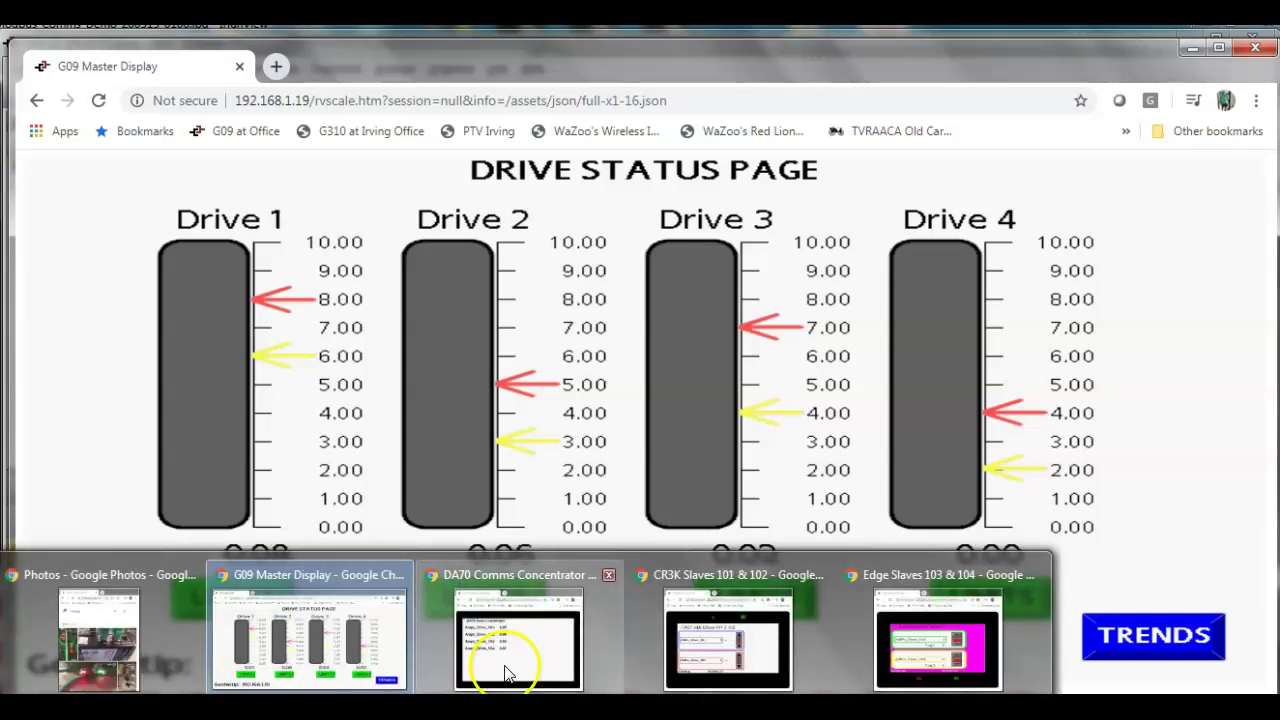
left_click(512, 672)
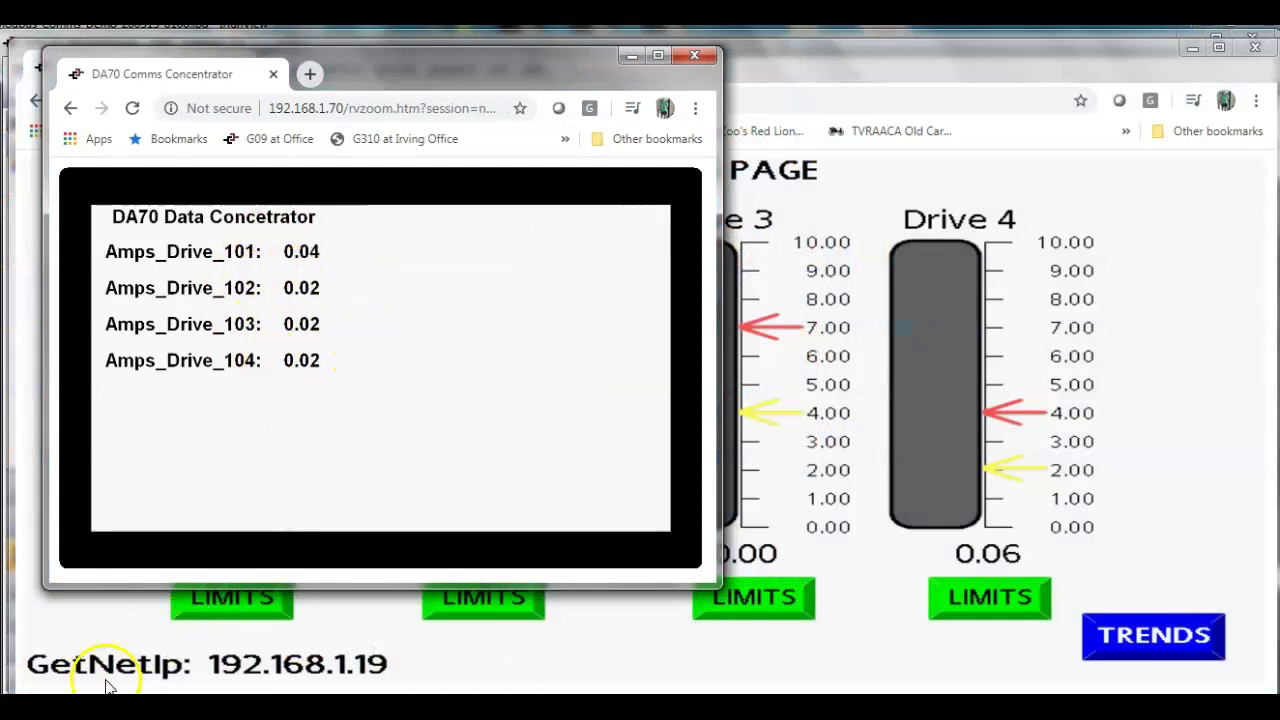
left_click(700, 665)
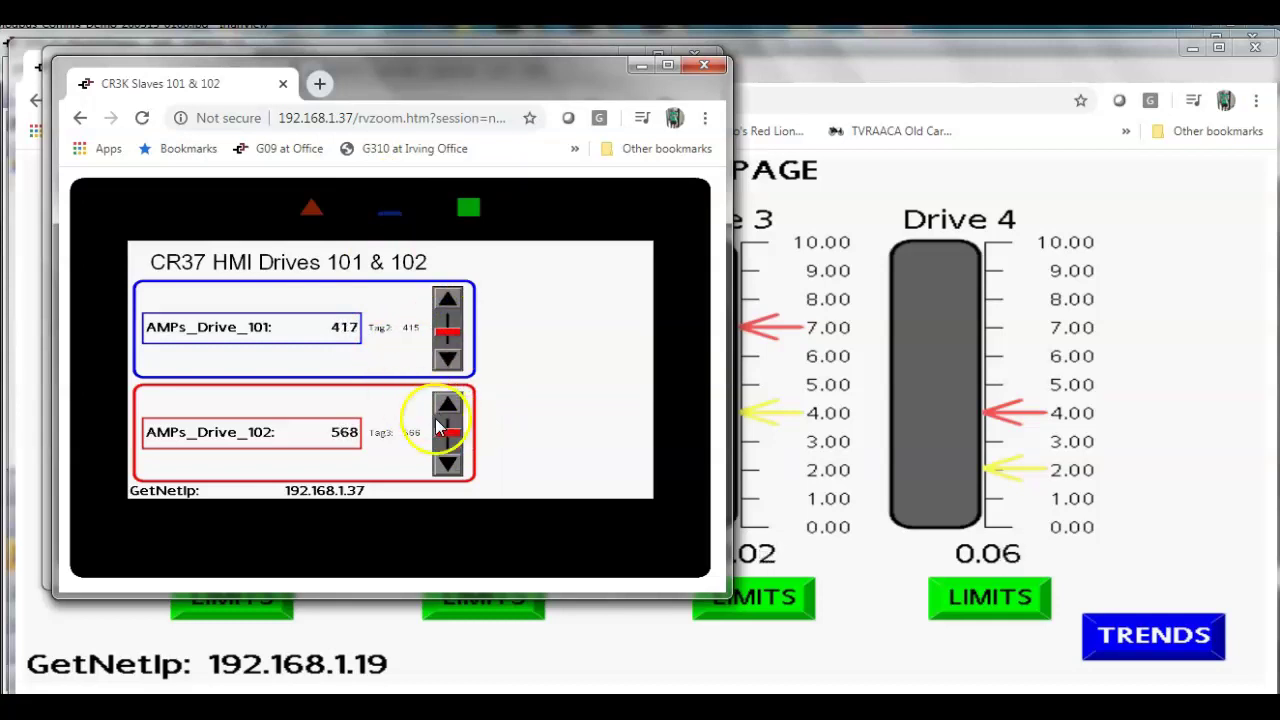
left_click(32, 614)
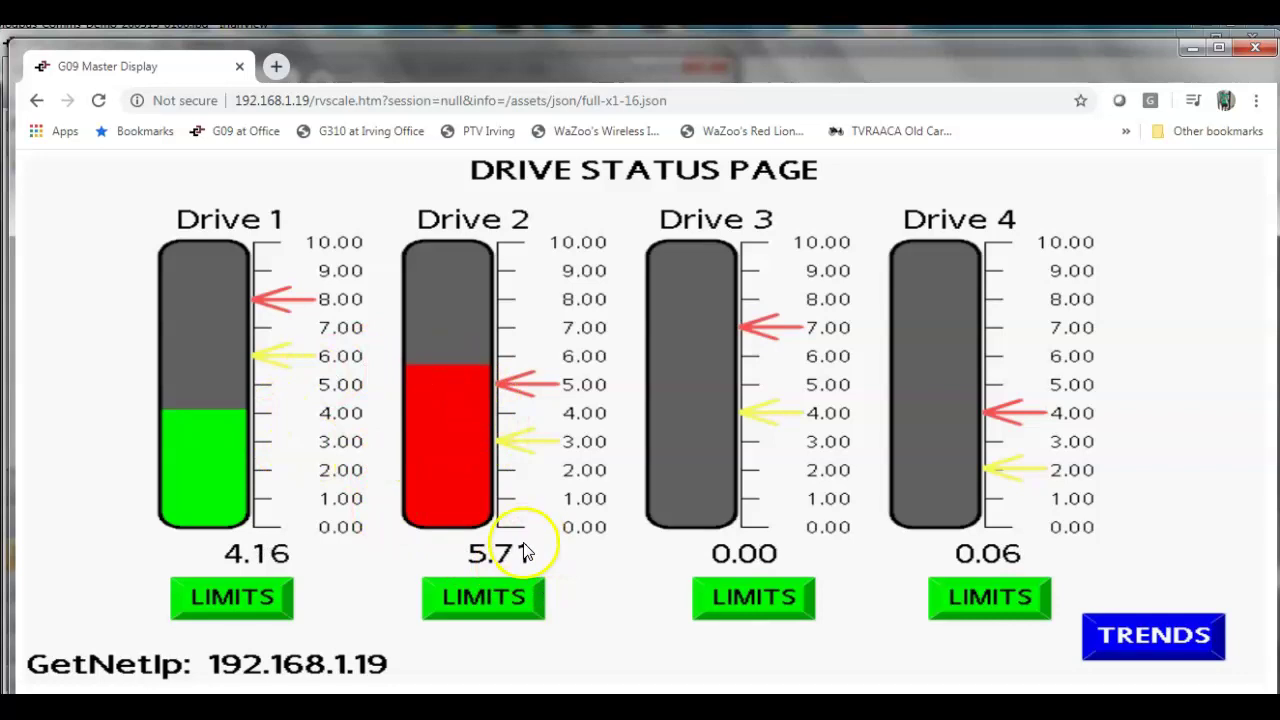
Step: Set simulated drives 103 and 104 to test currents 700 and 444 in the Edge Slaves view
mouse_move(280, 692)
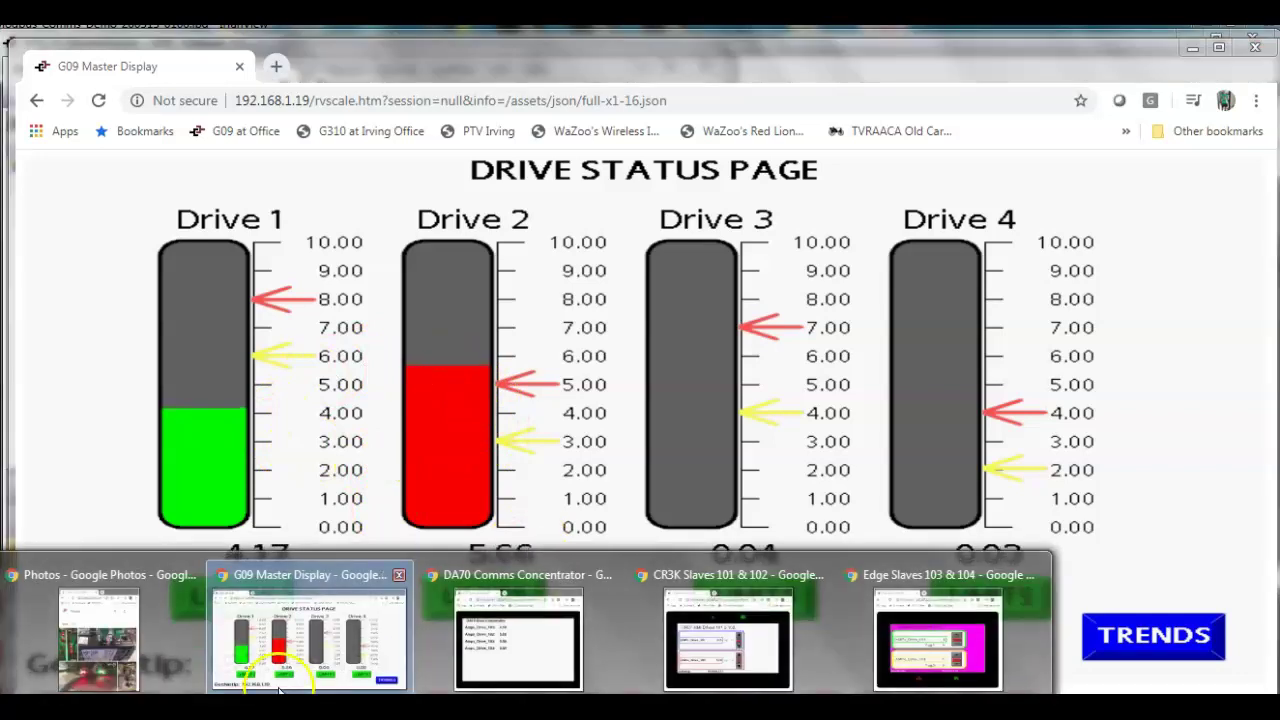
left_click(905, 652)
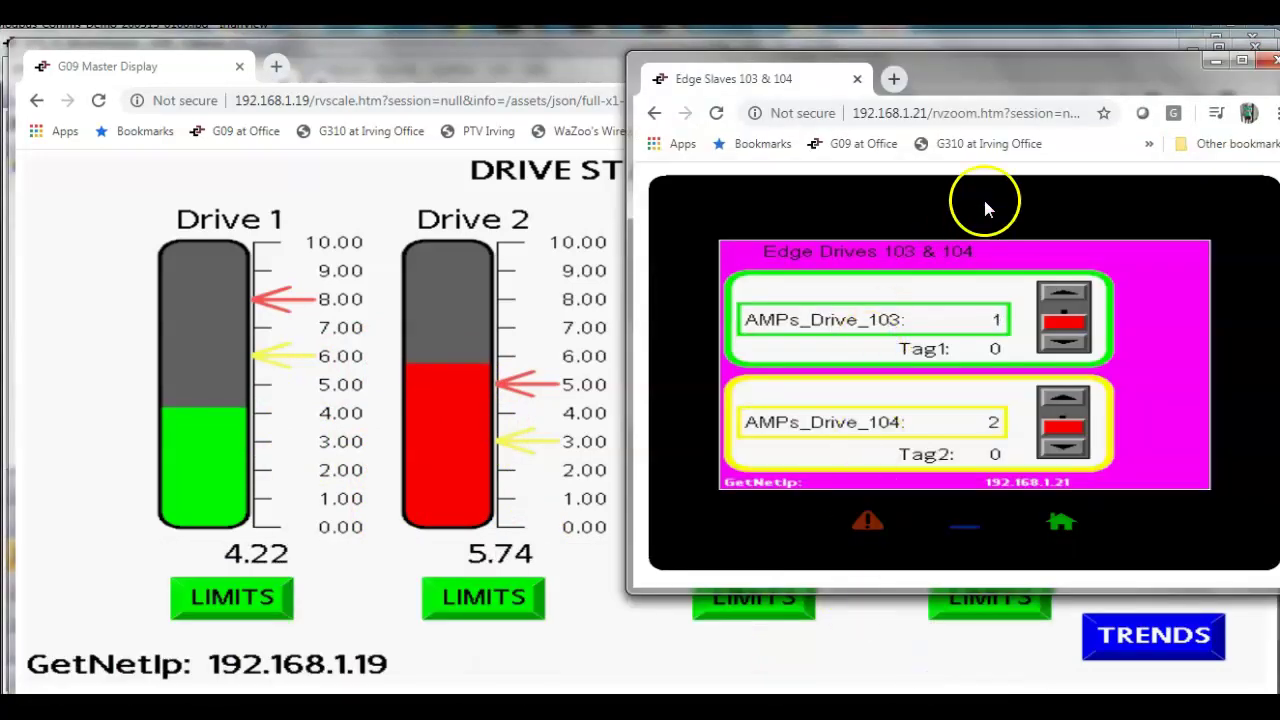
left_click_drag(1034, 71, 345, 97)
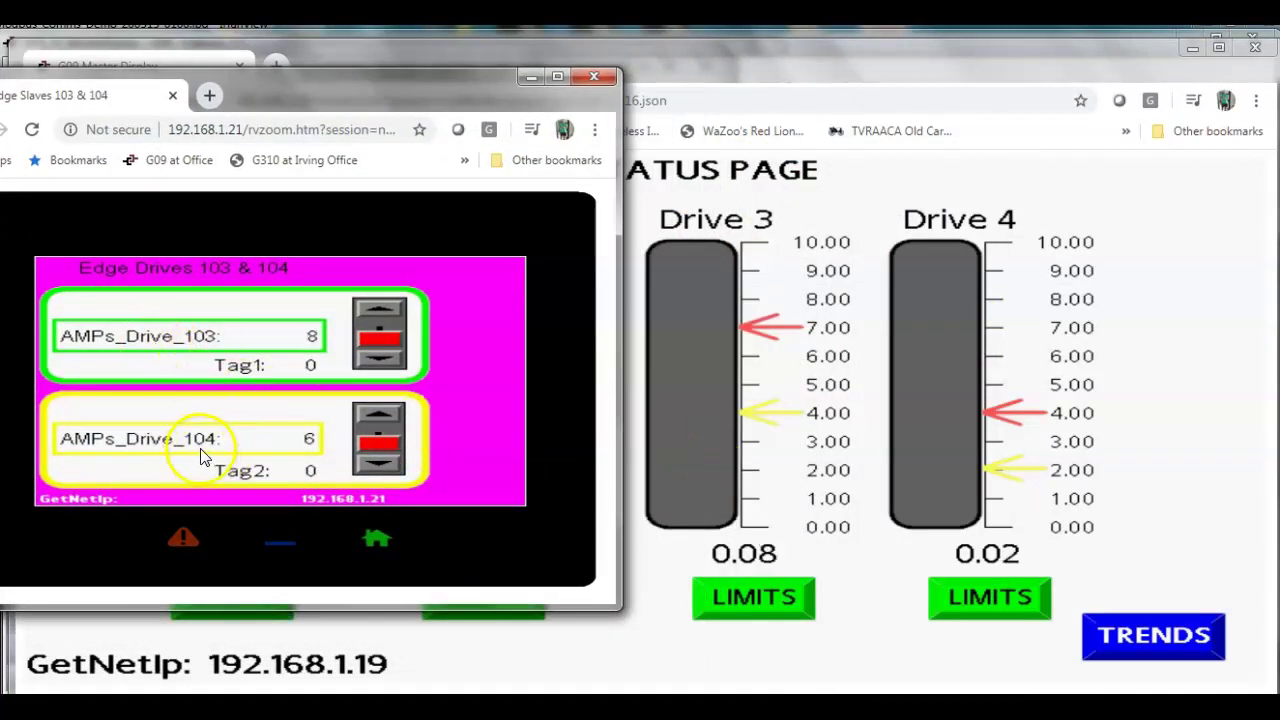
left_click(377, 333)
left_click(378, 440)
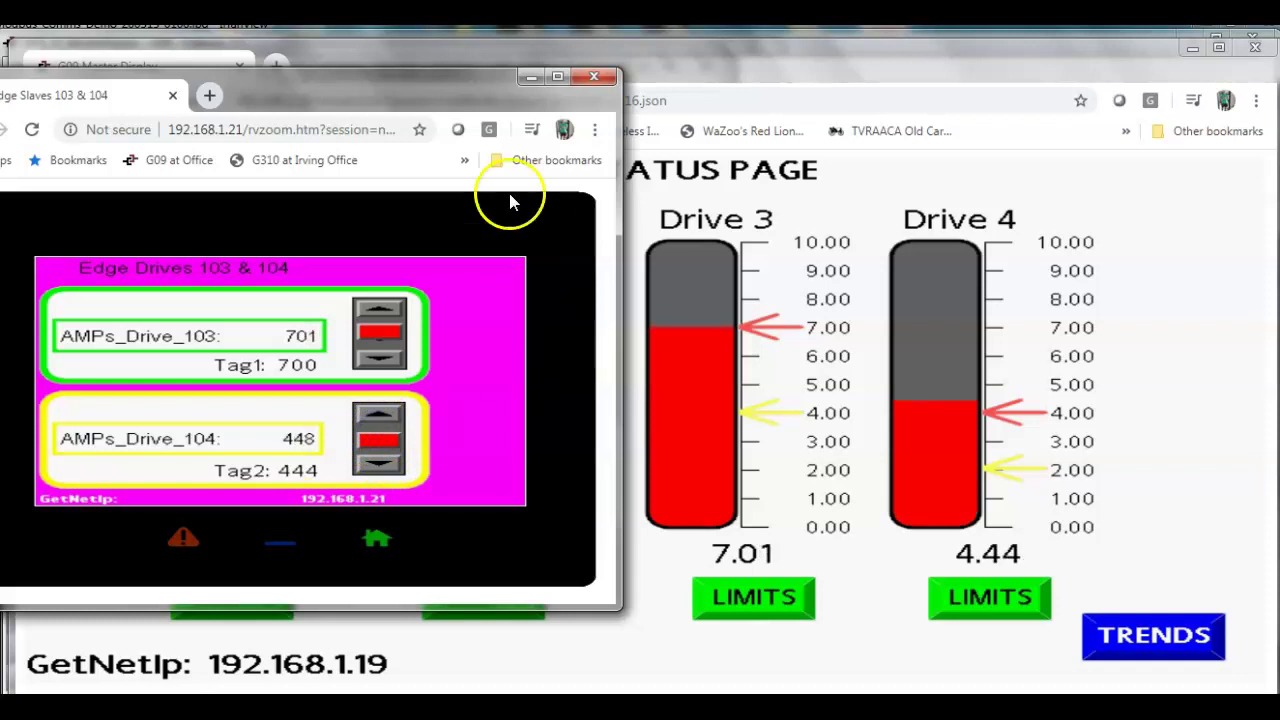
left_click_drag(443, 86, 798, 108)
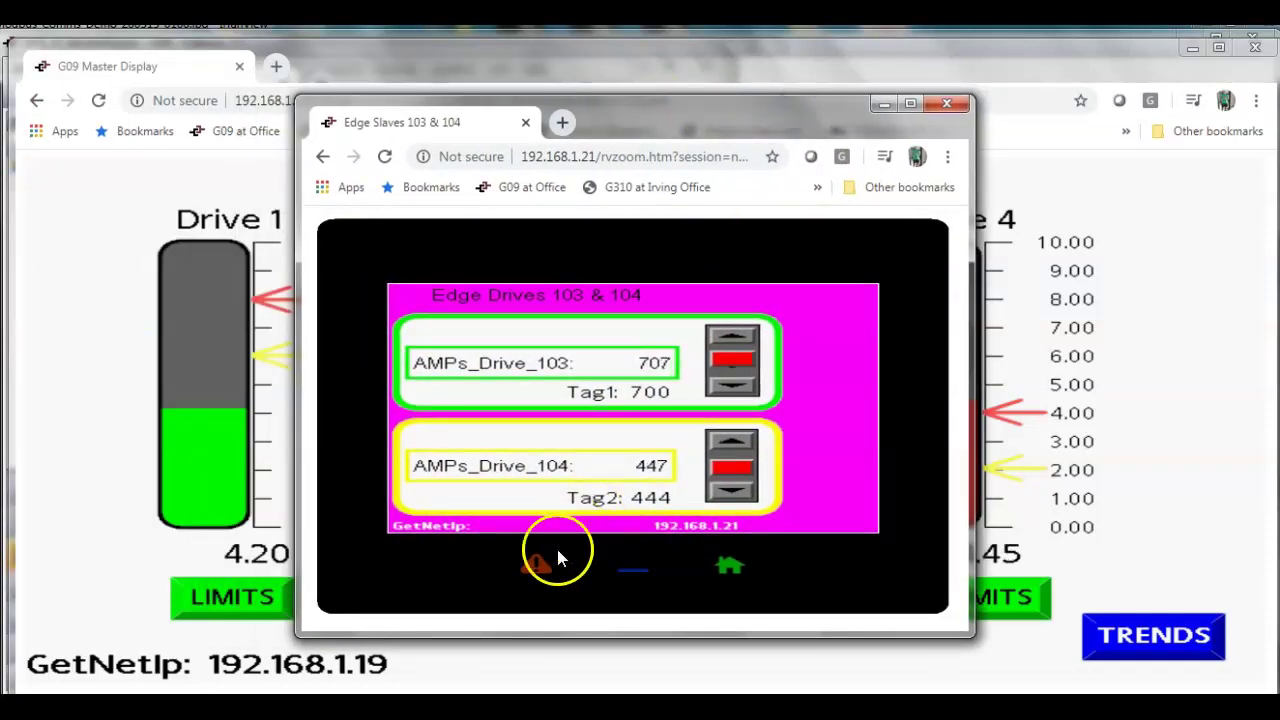
Step: Check the DA70 Comms Concentrator view, then return to the G09 Drive Status page
mouse_move(530, 705)
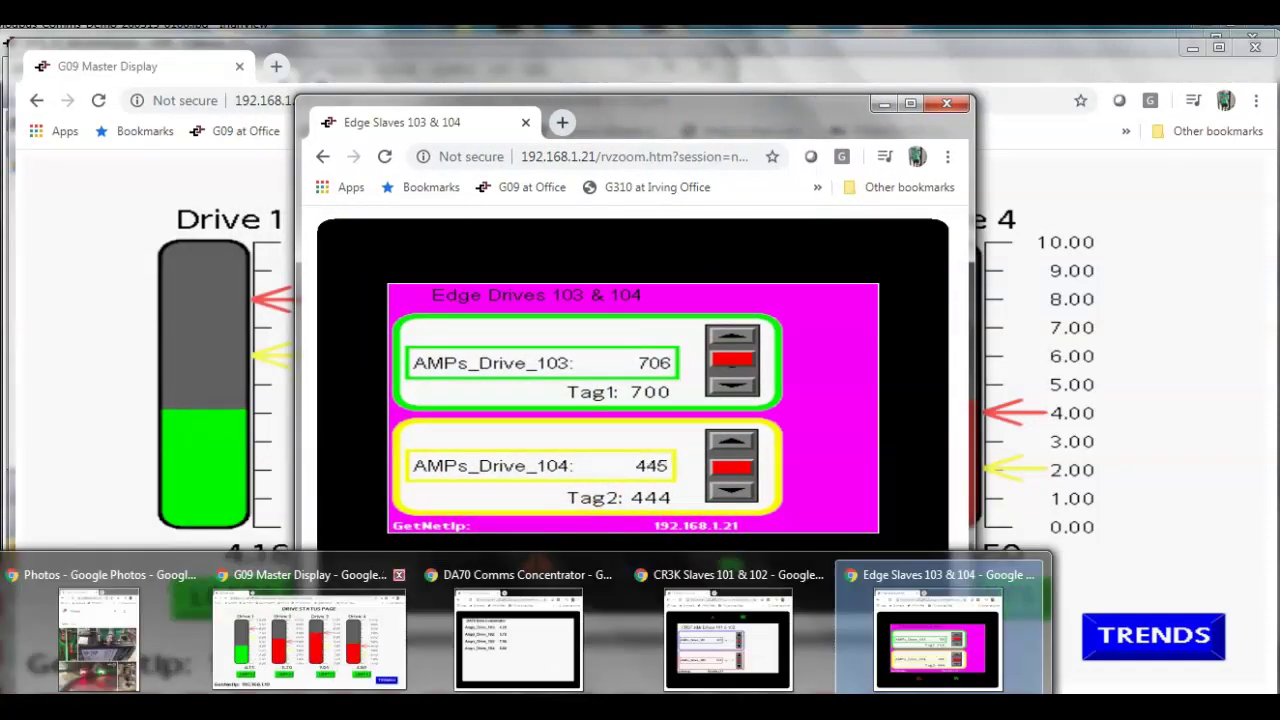
left_click(548, 650)
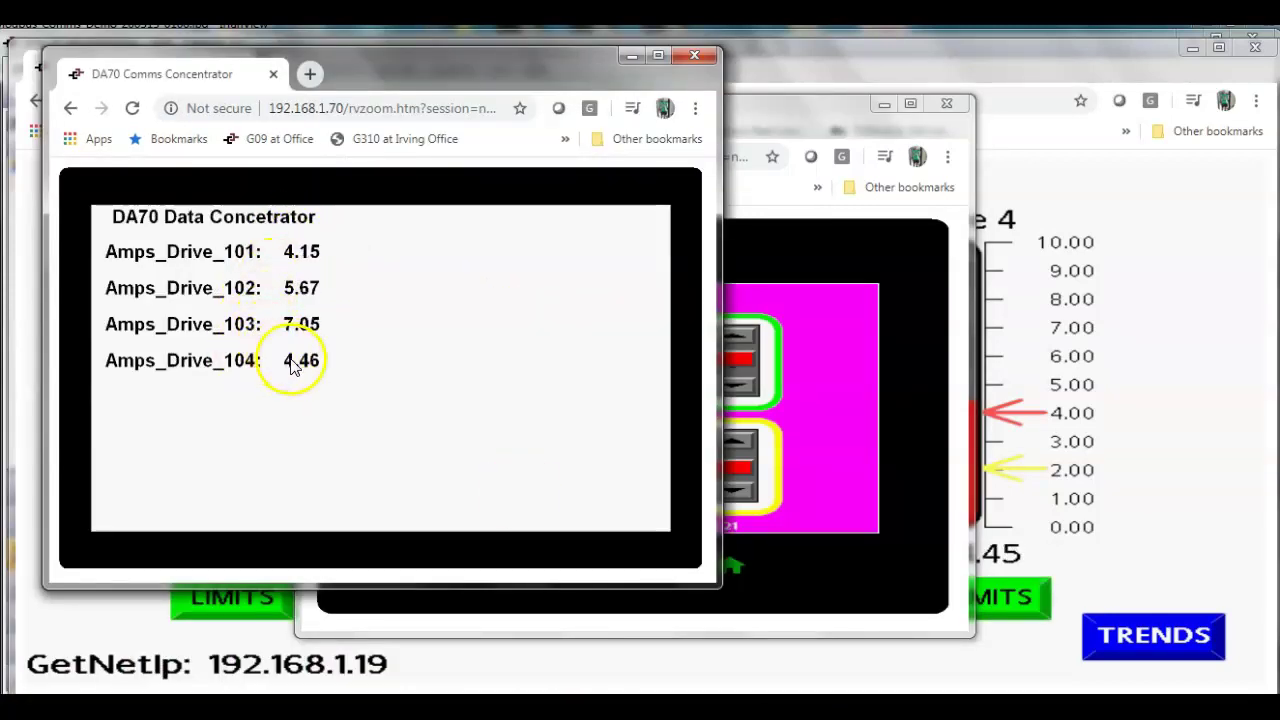
left_click(67, 630)
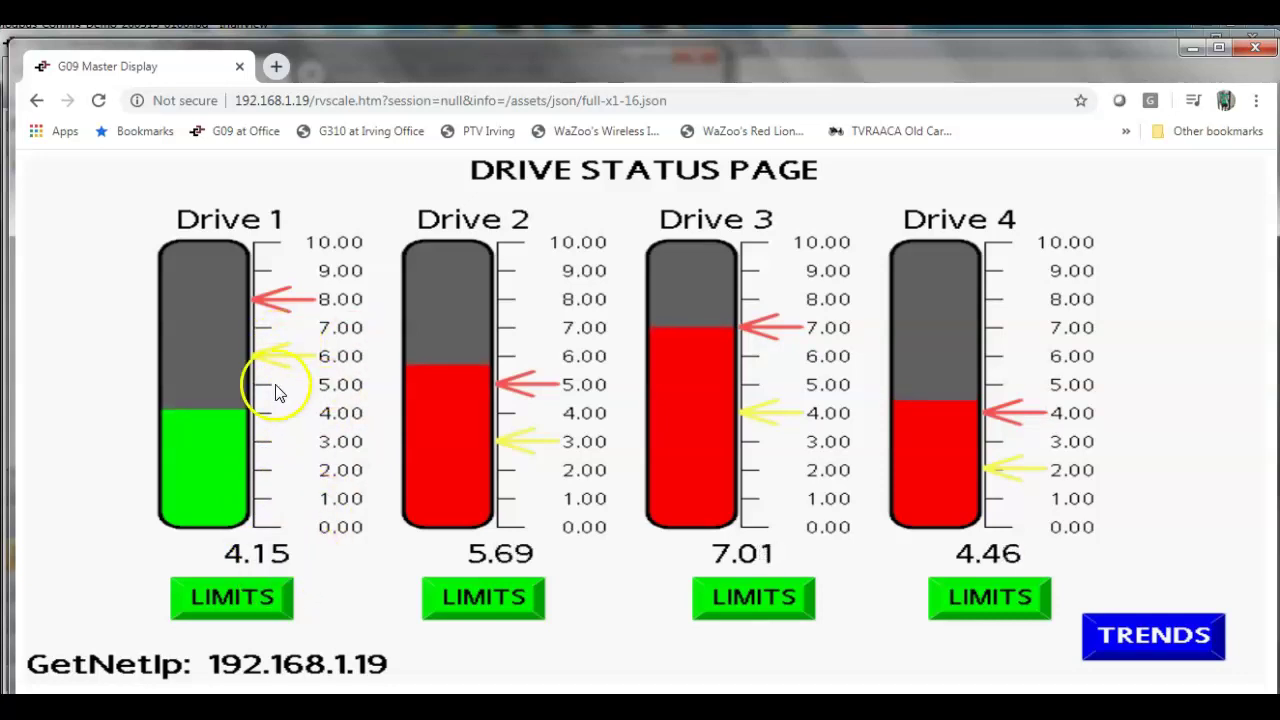
Step: Set Drive 1's limits to Mid_Value 5 and Hi_Value 7.5, then close the popup
left_click(256, 599)
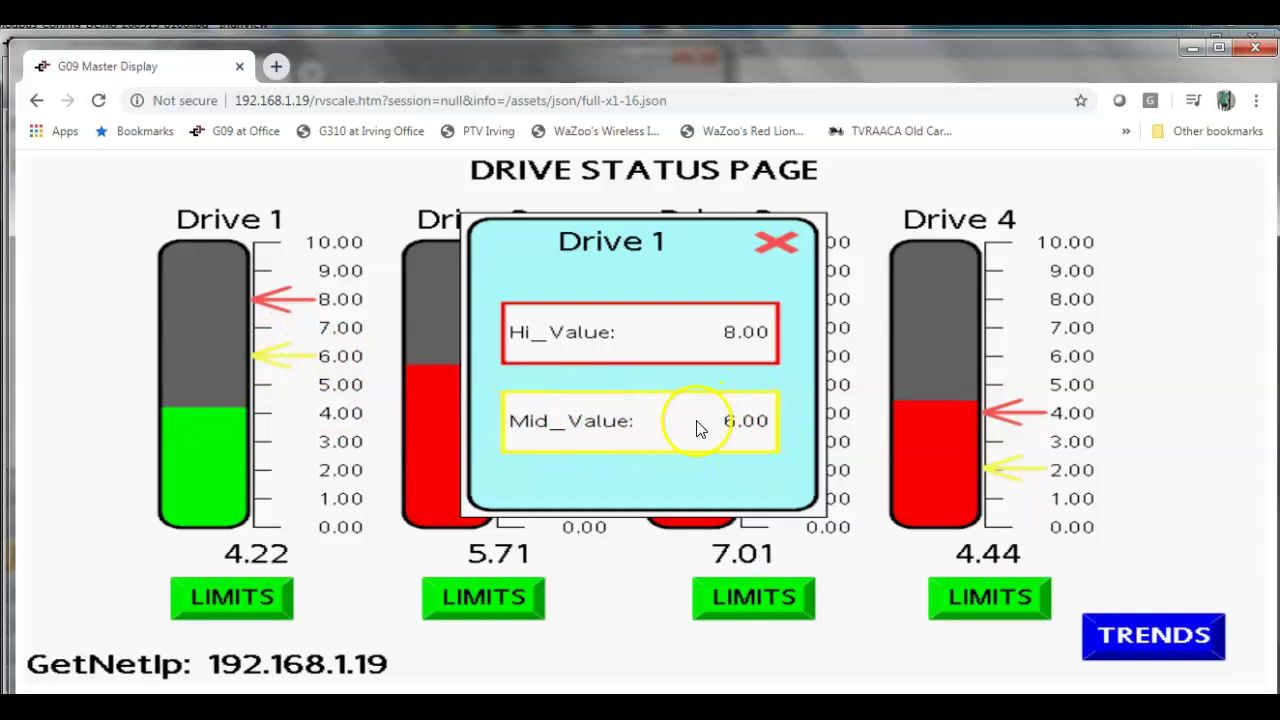
left_click(750, 428)
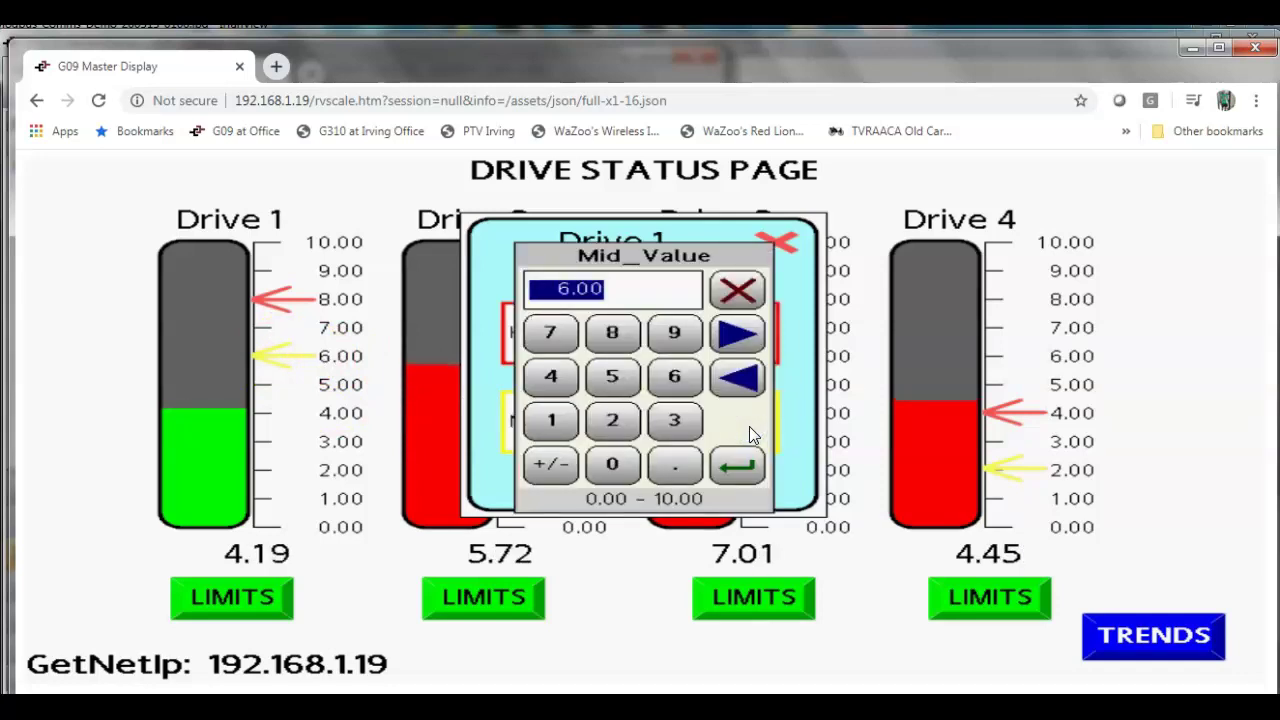
type("5")
key("Return")
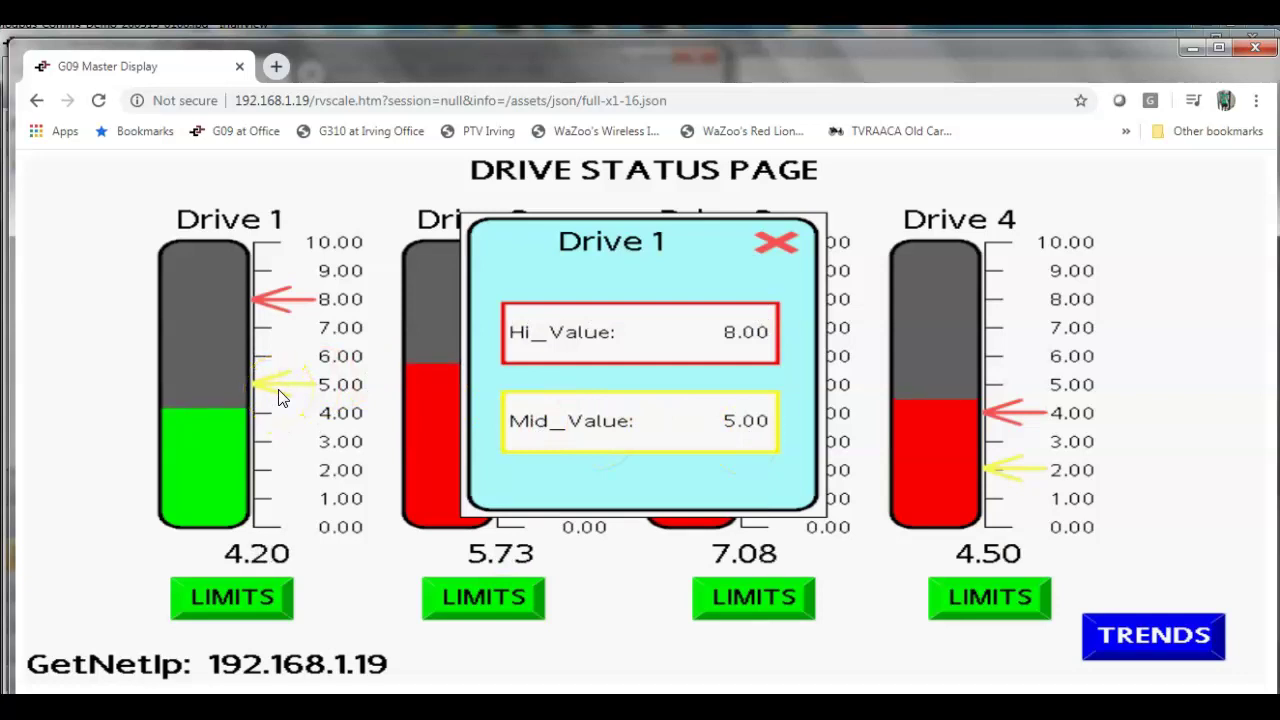
left_click(737, 340)
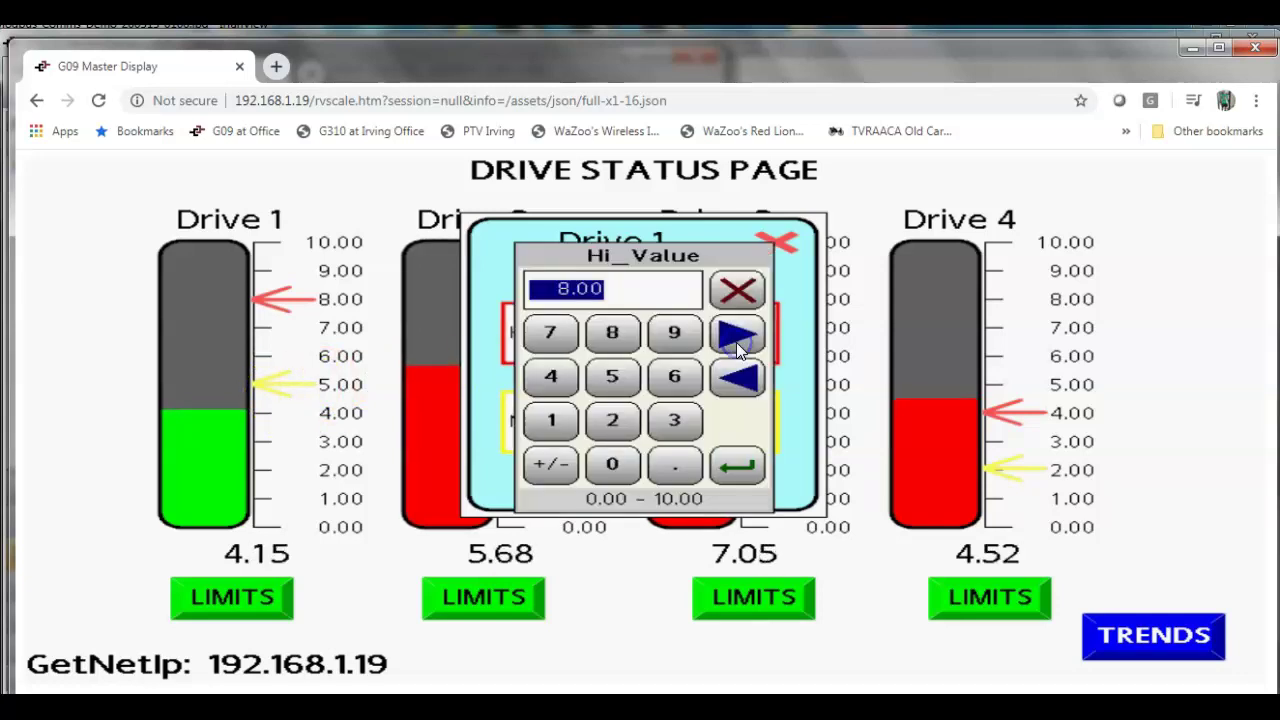
type("7.5")
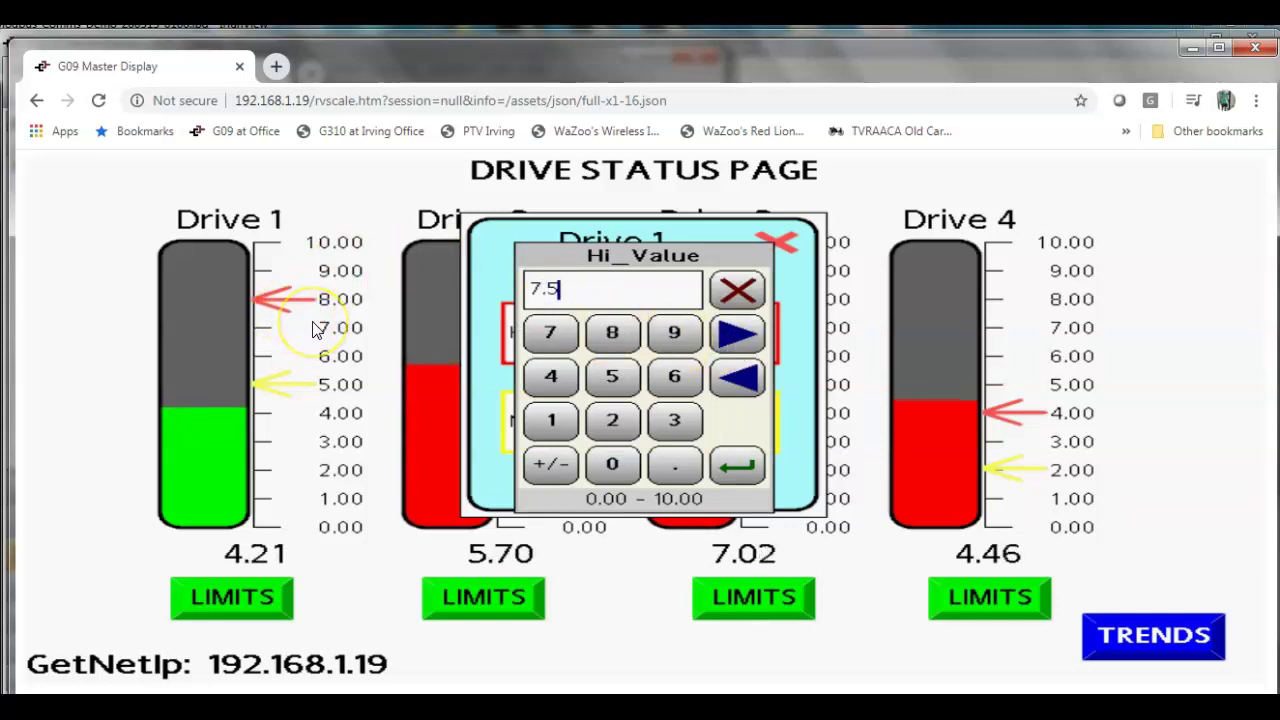
key("Return")
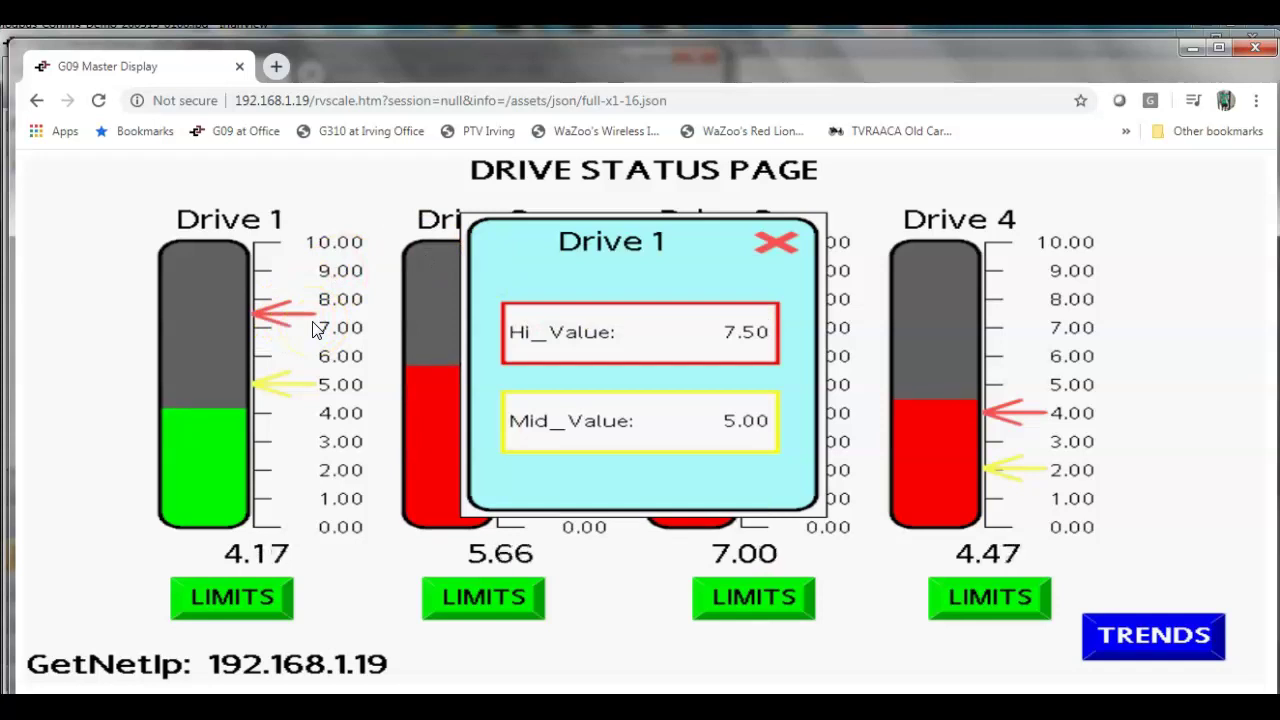
left_click(776, 242)
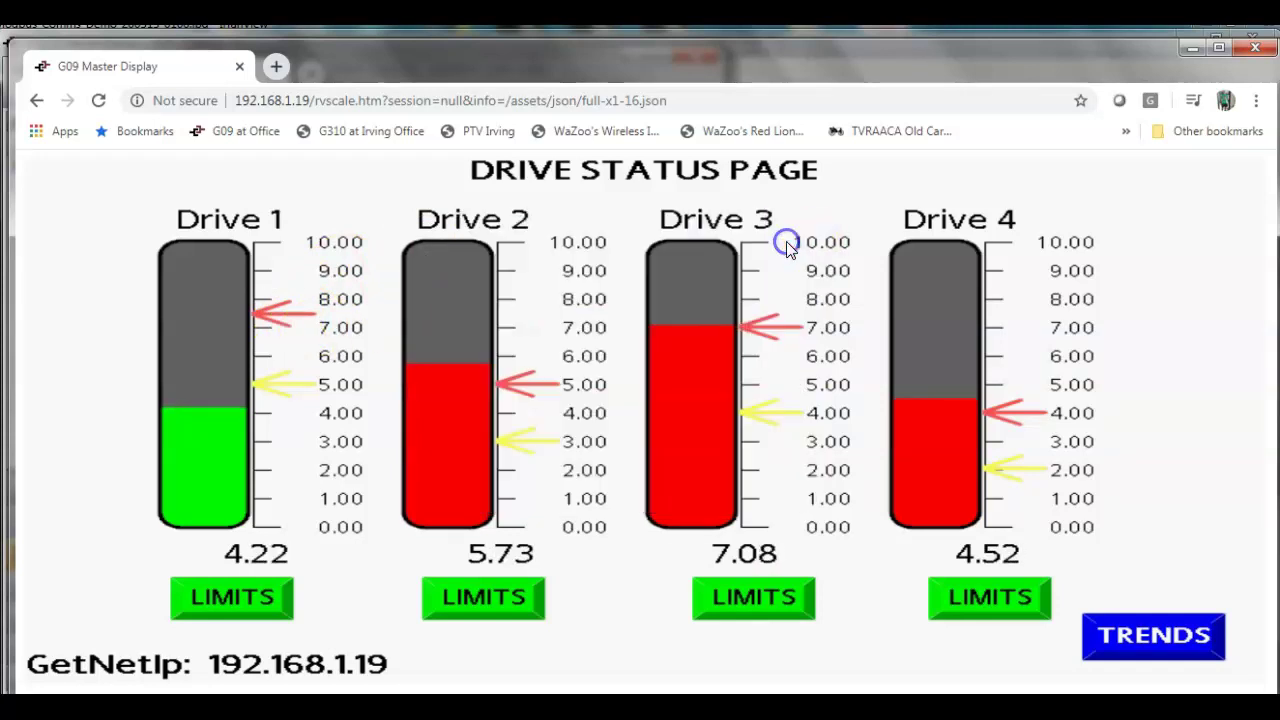
Step: Set Drive 2's Hi_Value limit to 6
left_click(499, 600)
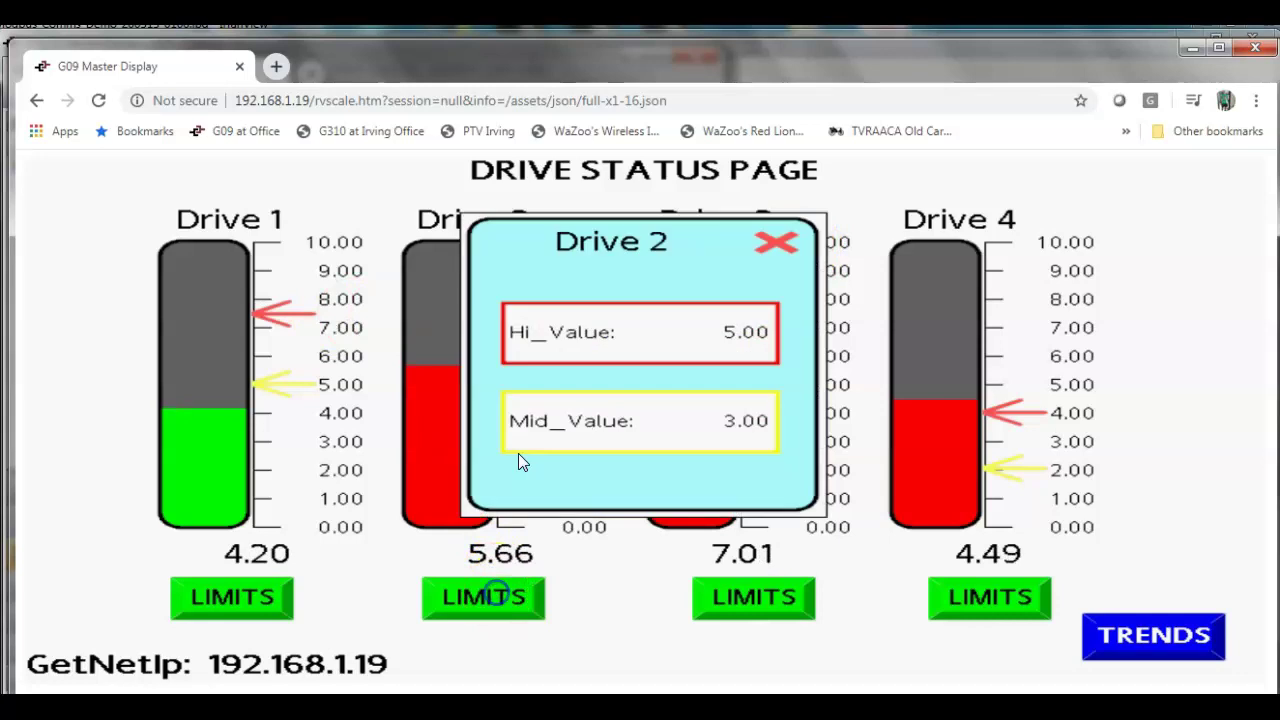
left_click(752, 333)
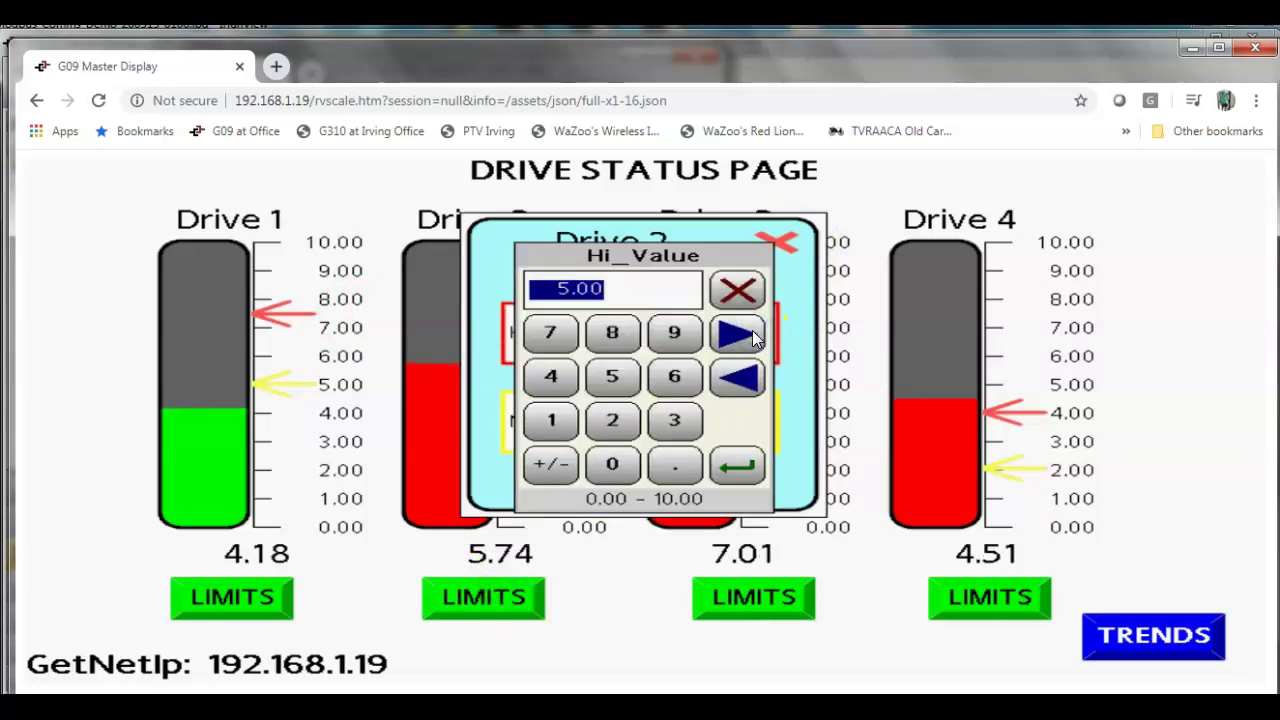
type("6")
key("Return")
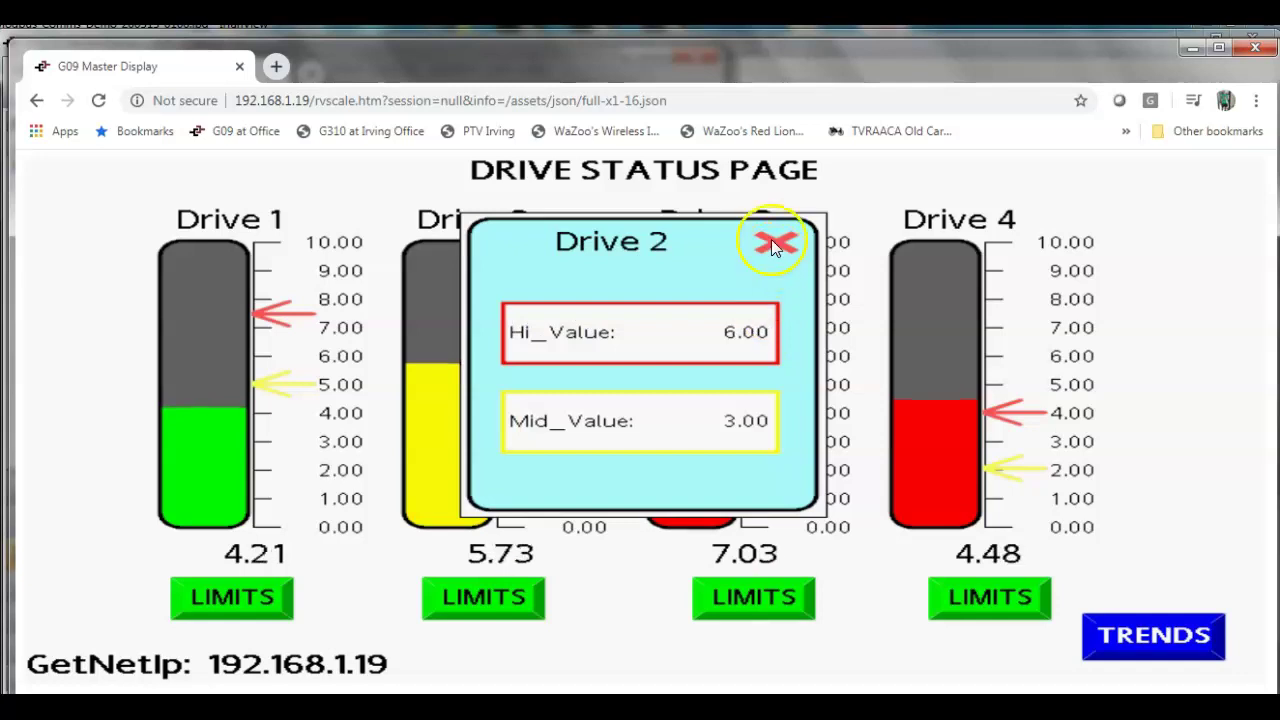
left_click(773, 243)
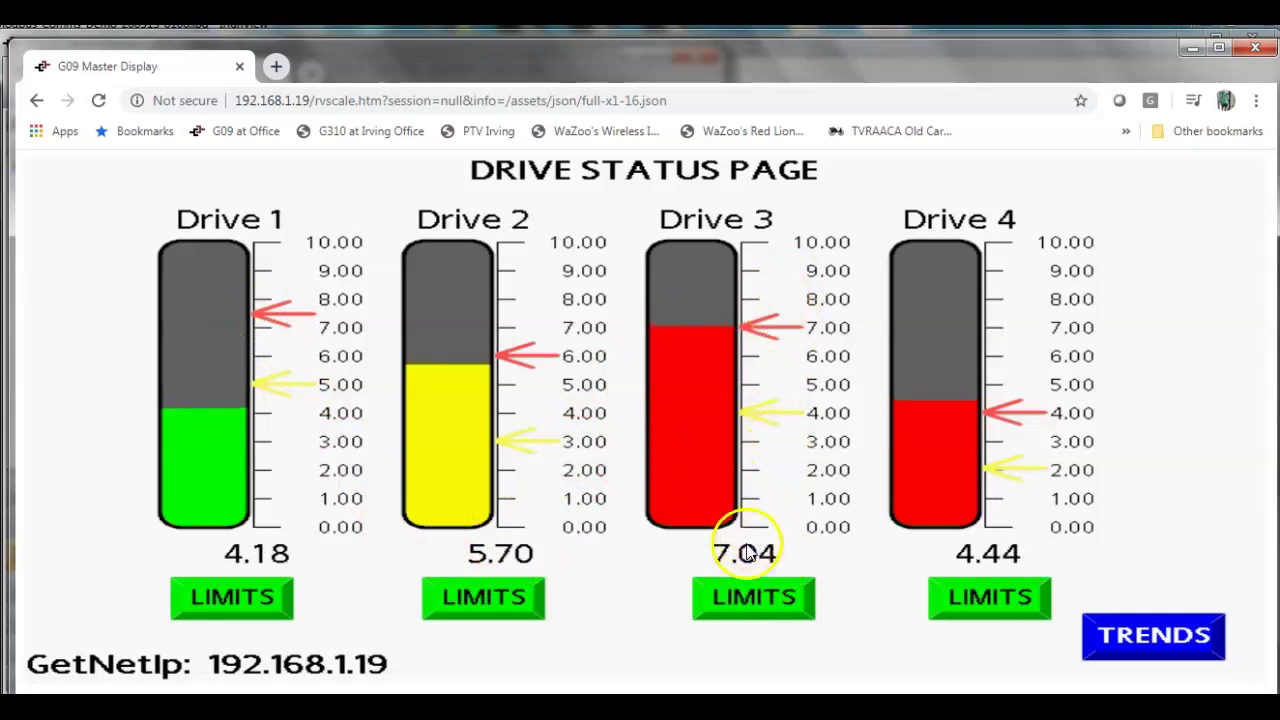
Step: Set Drive 3's Hi_Value limit to 7.03
left_click(772, 598)
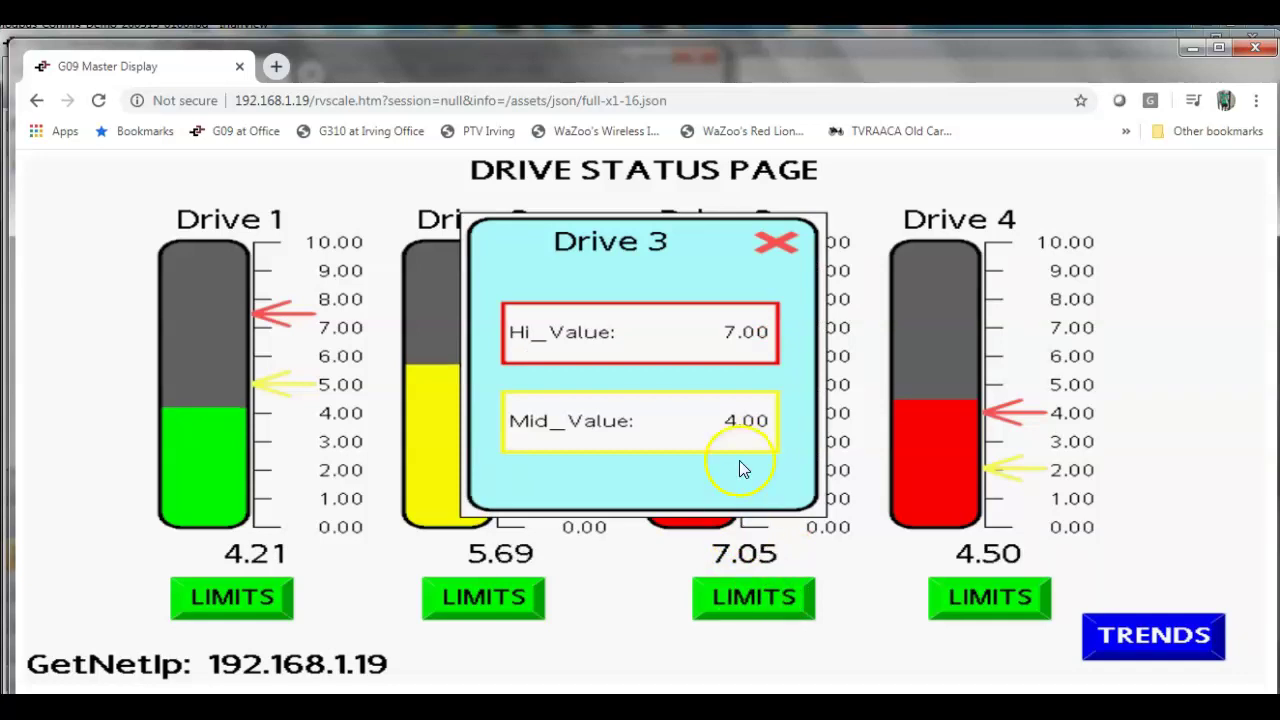
left_click(742, 338)
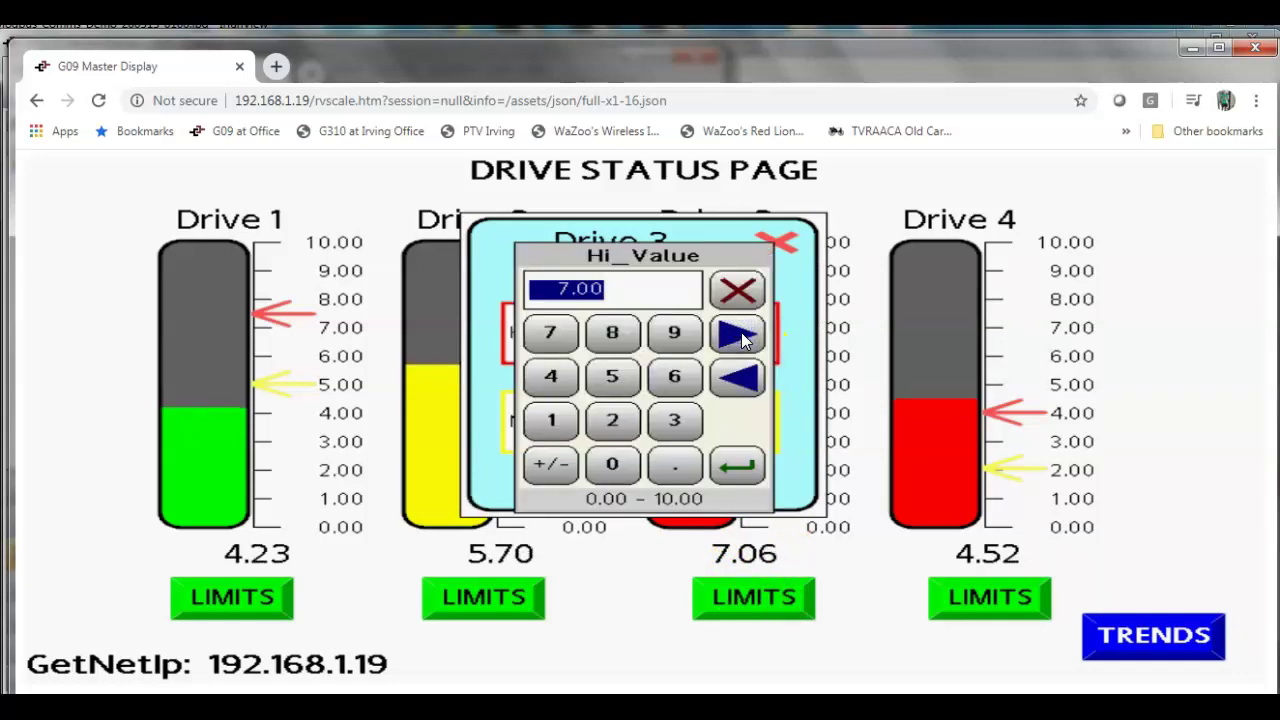
type("7")
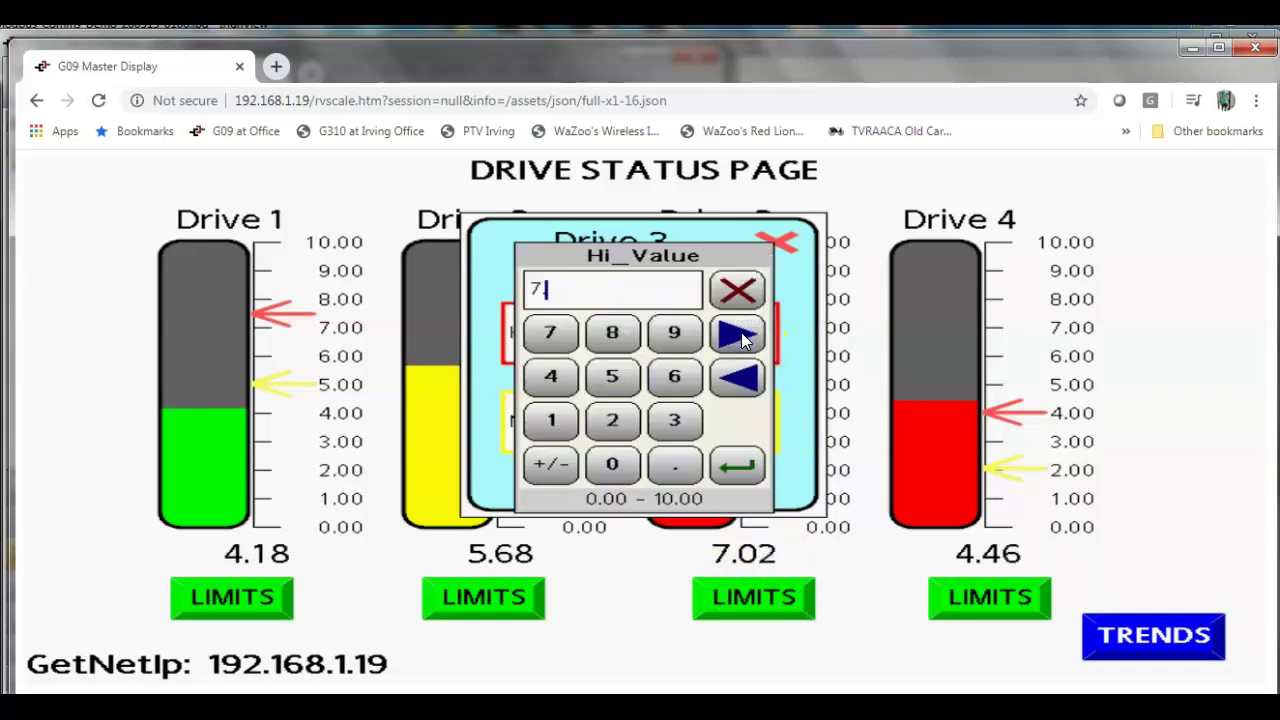
type(".")
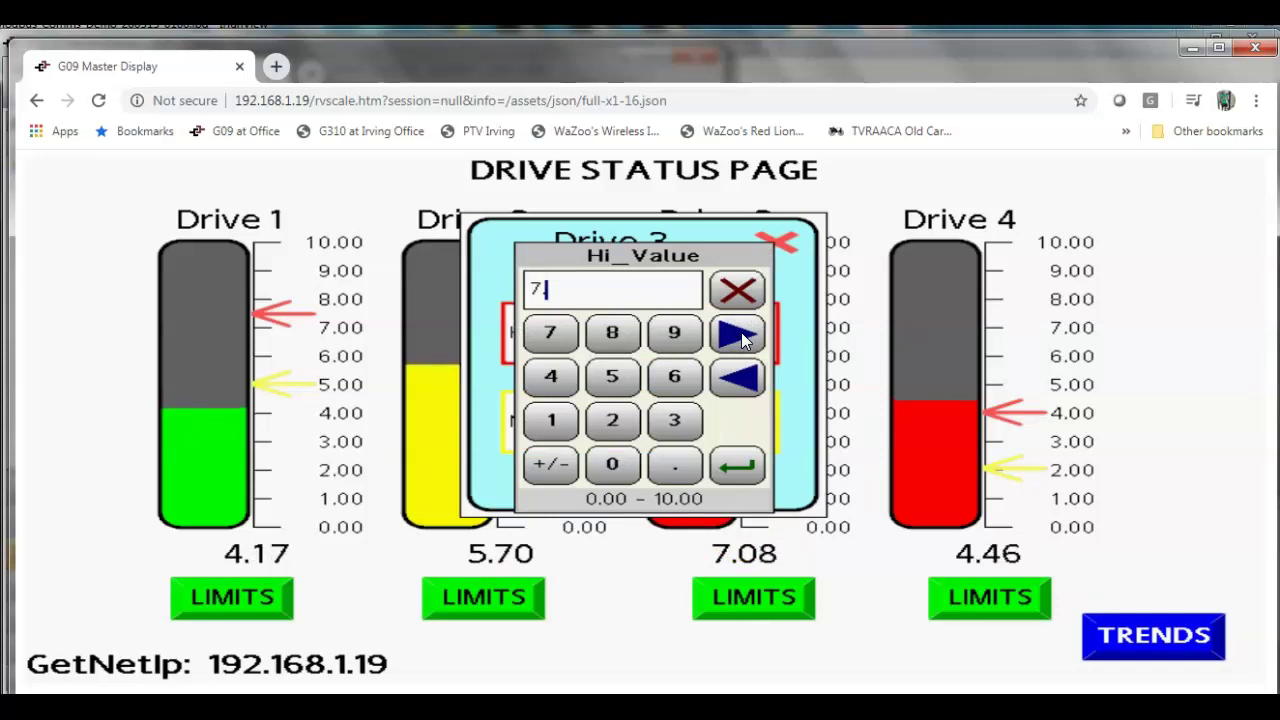
type("03")
key("Return")
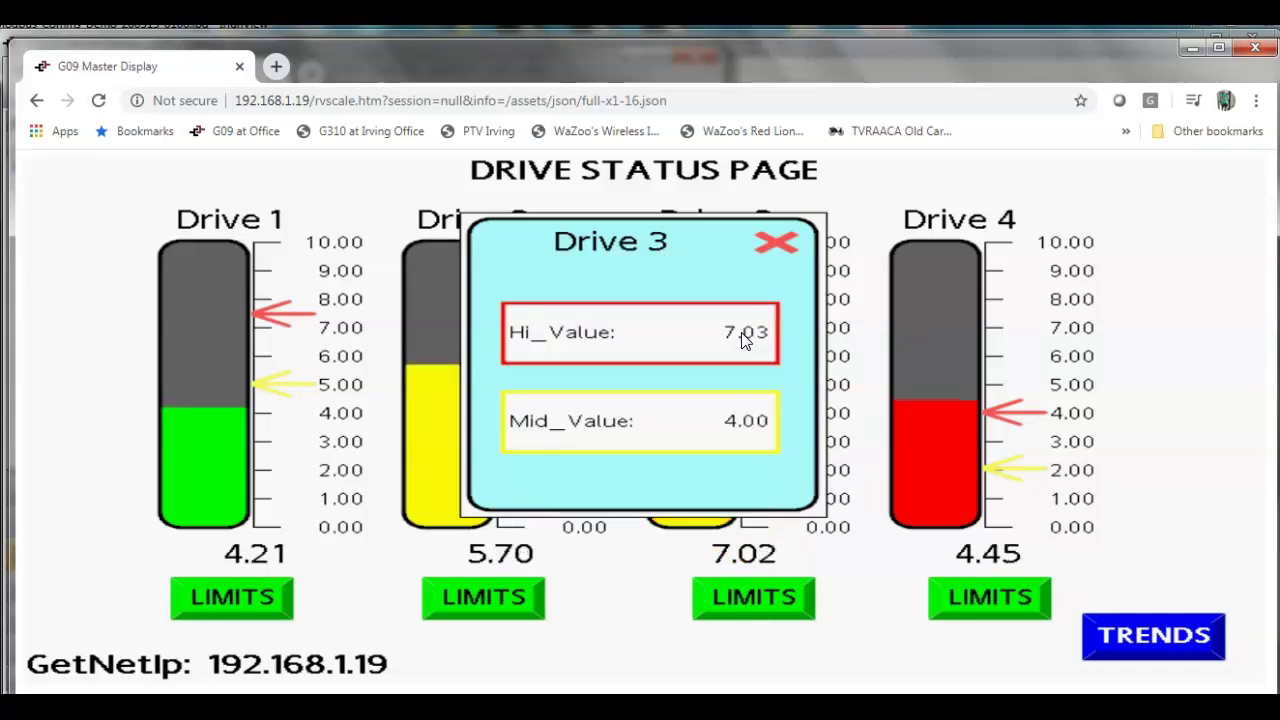
left_click(793, 250)
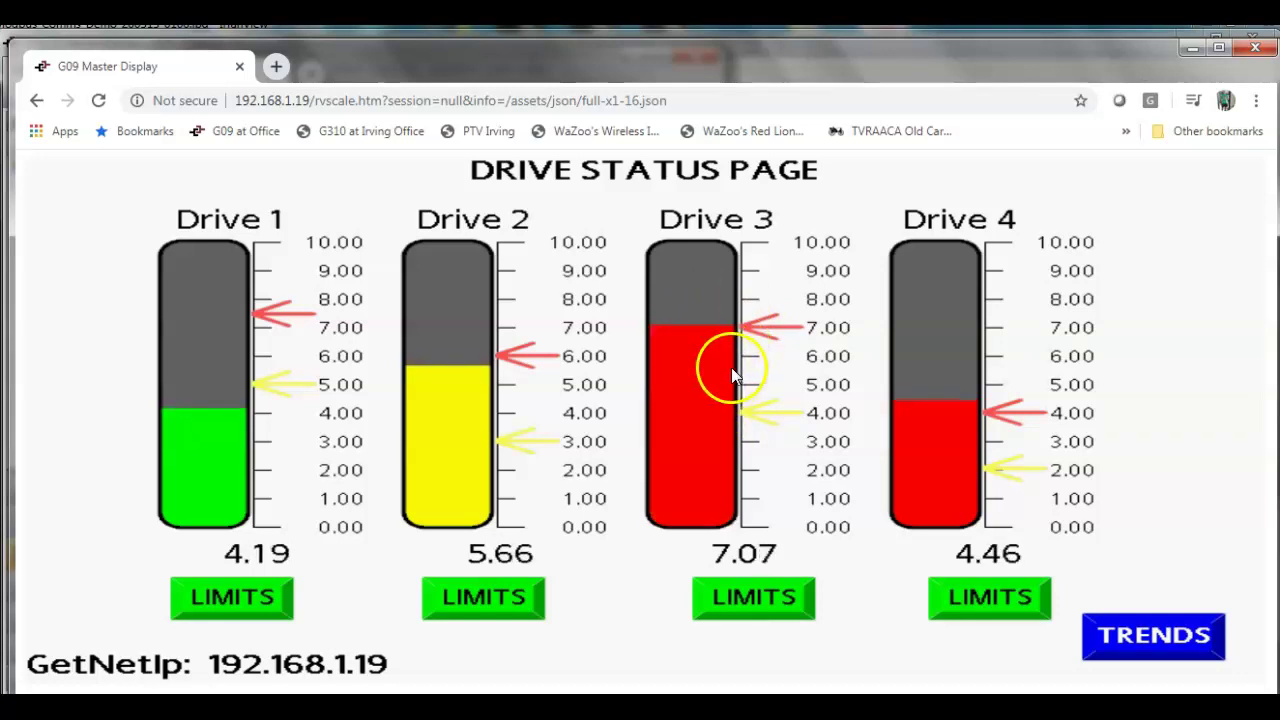
Step: Change Drive 3's Hi_Value limit to 7.5
left_click(757, 597)
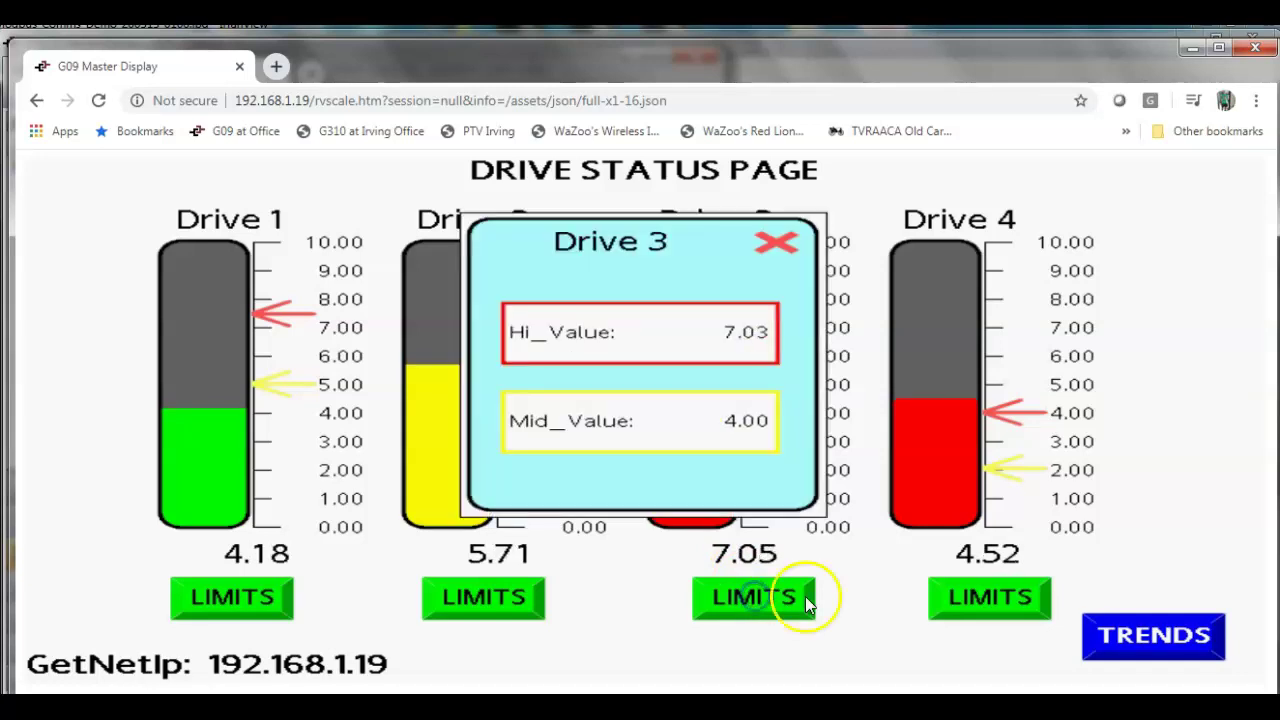
left_click(726, 360)
left_click(735, 337)
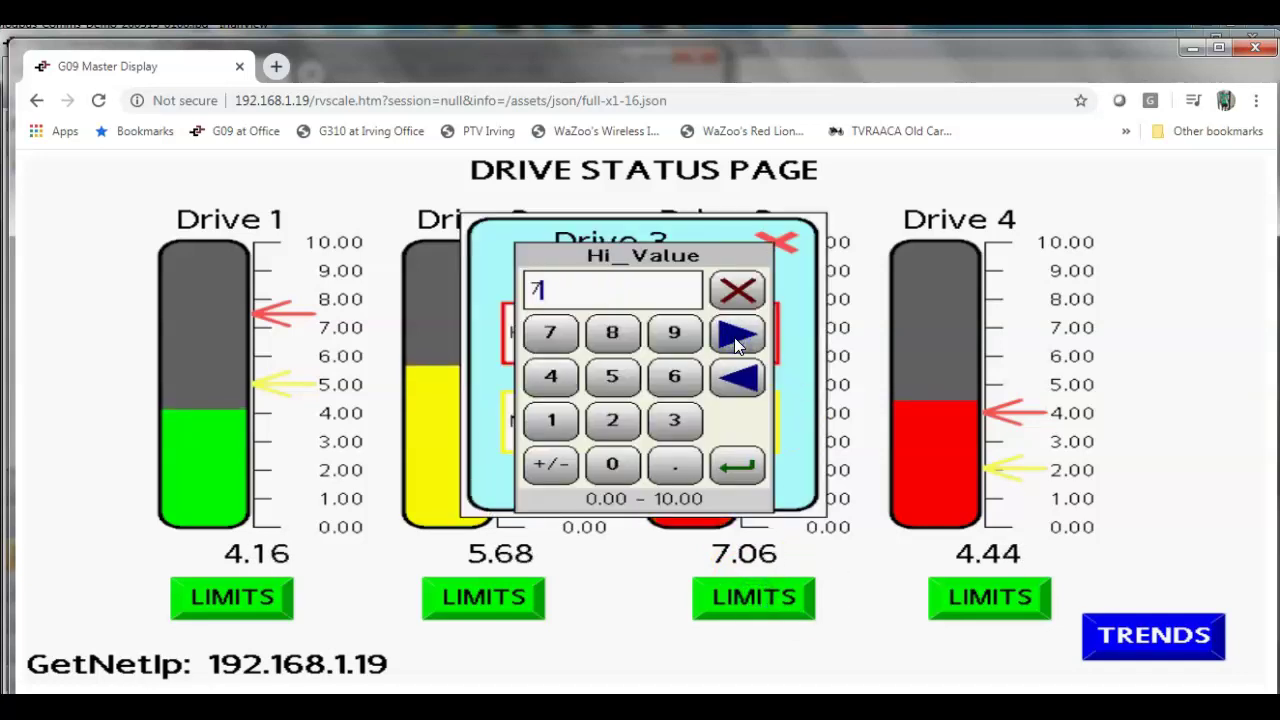
type(".5")
key("Return")
left_click(780, 244)
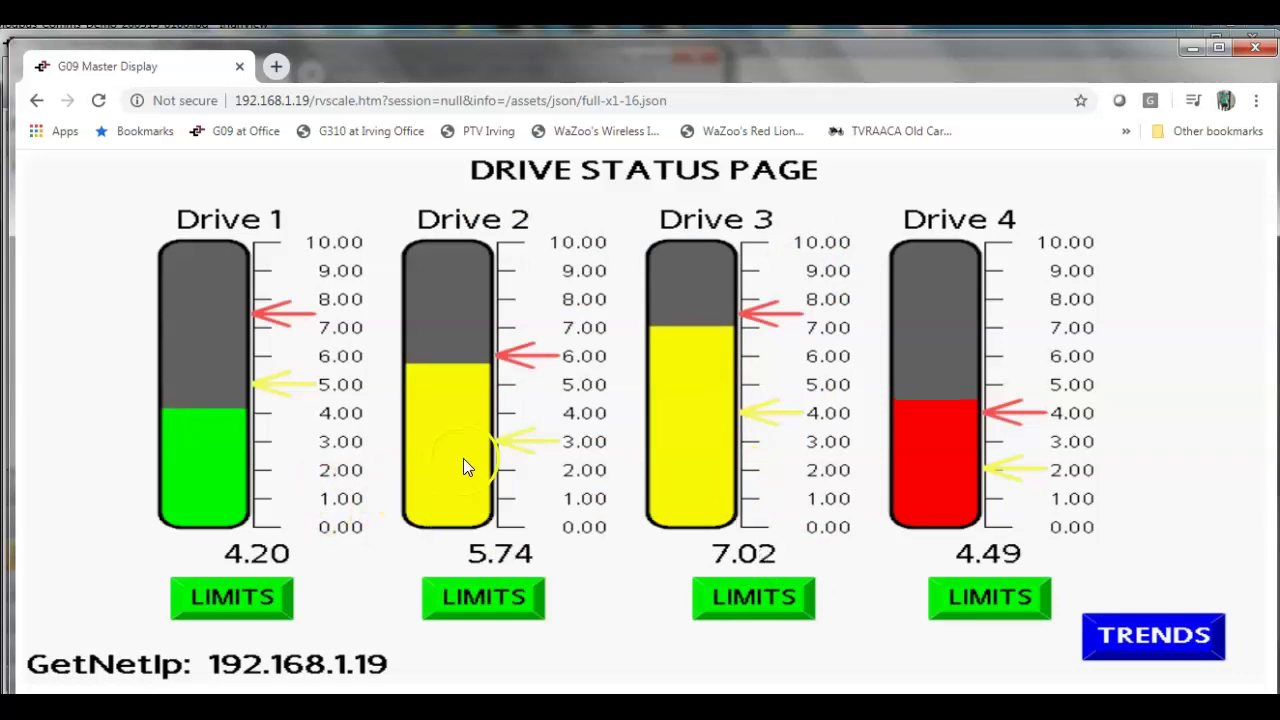
Step: Set Drive 2's limits to Hi_Value 8.00 and Mid_Value 6.00, then close the popup
left_click(515, 600)
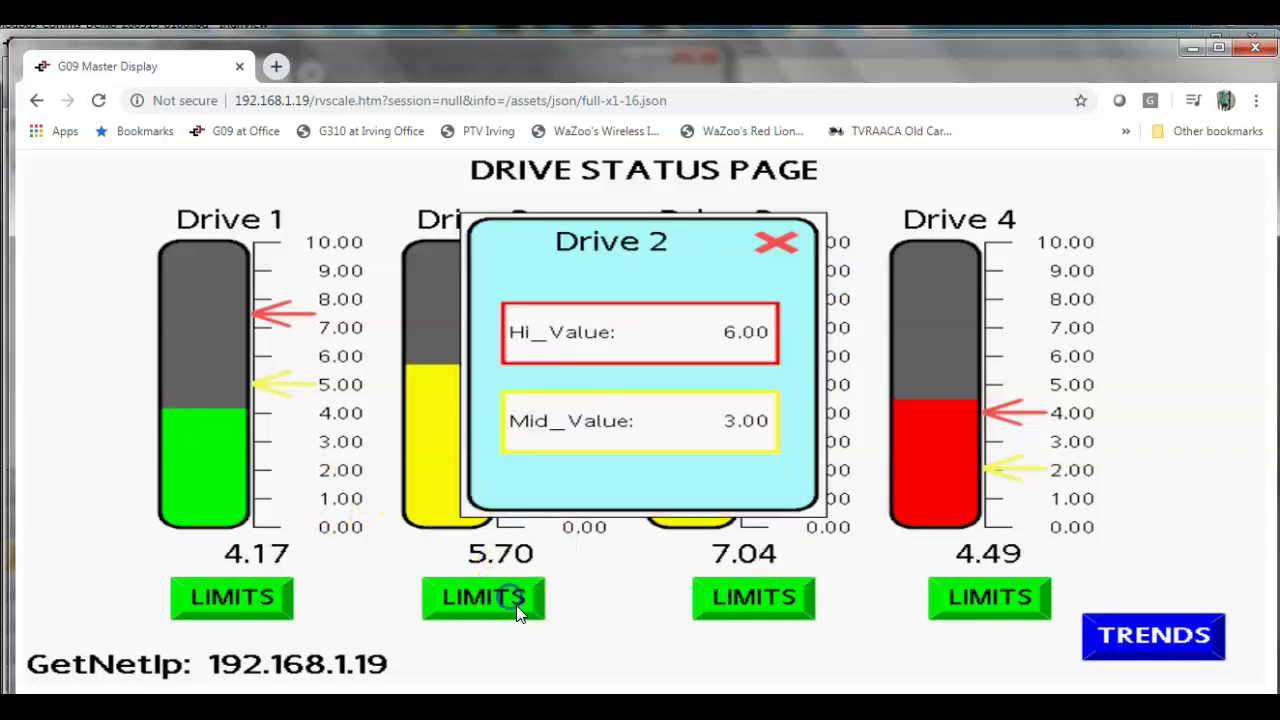
left_click(737, 335)
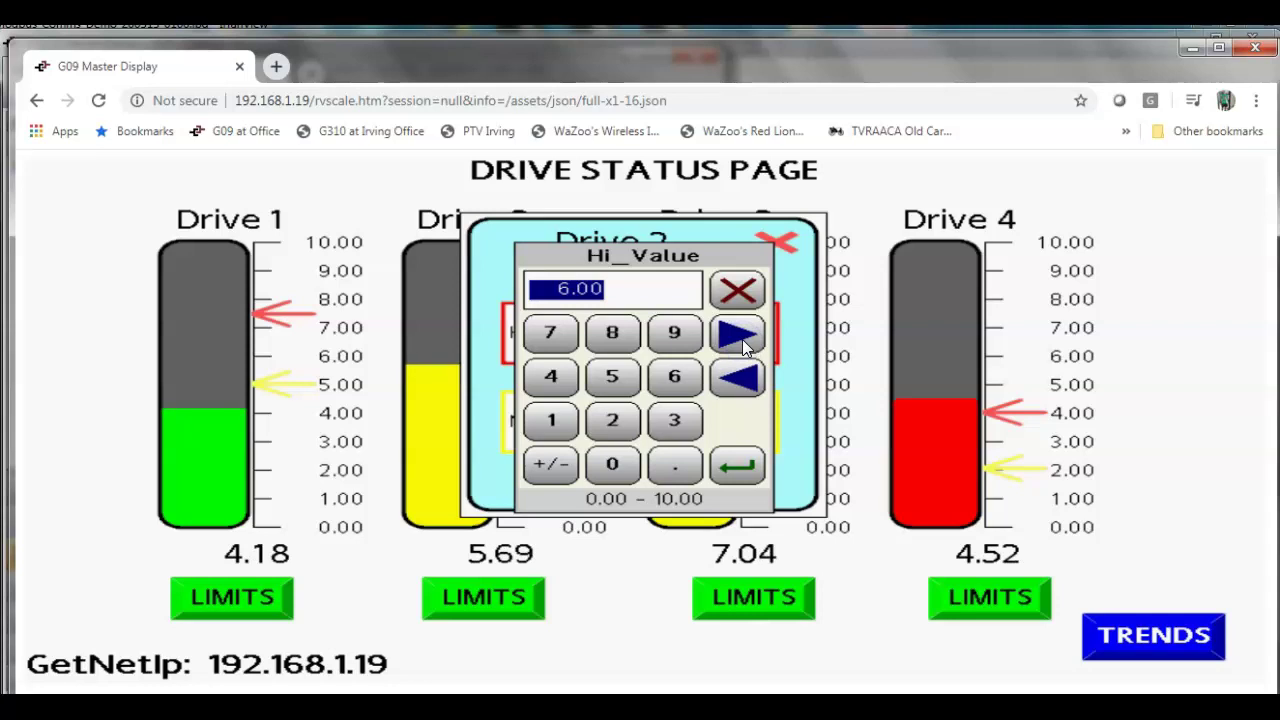
type("8")
key("Return")
left_click(754, 440)
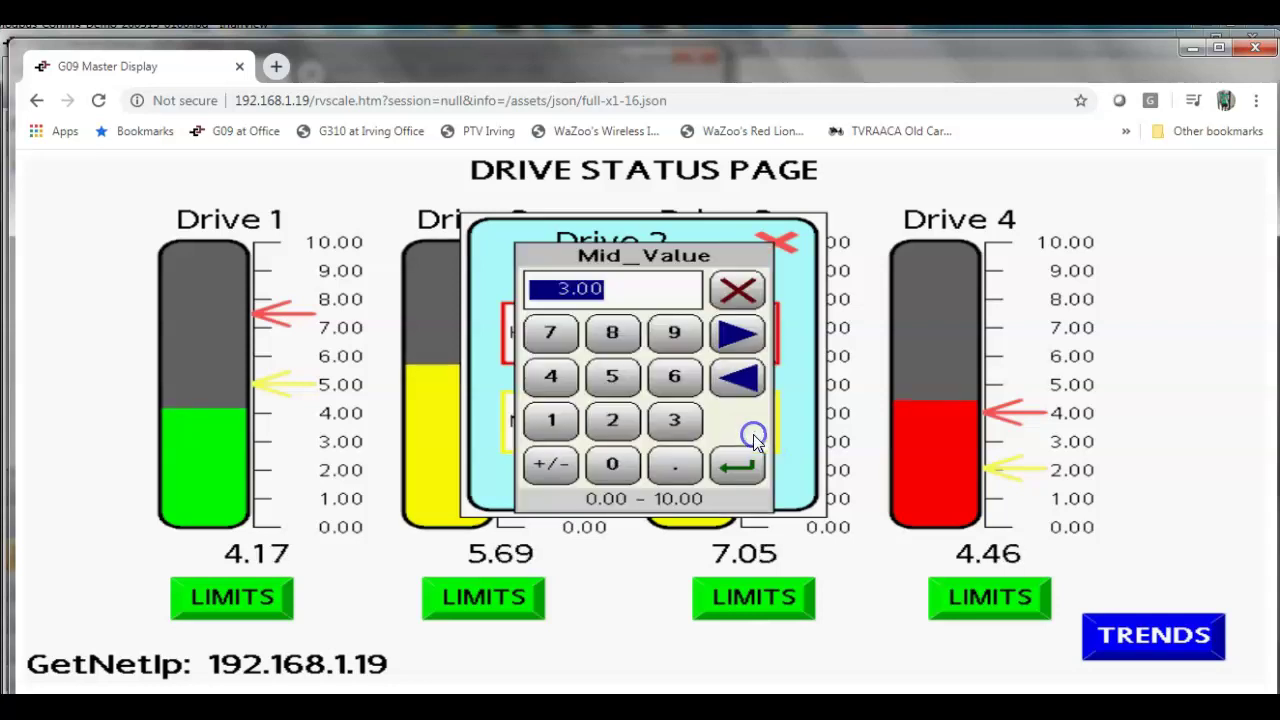
type("6")
key("Return")
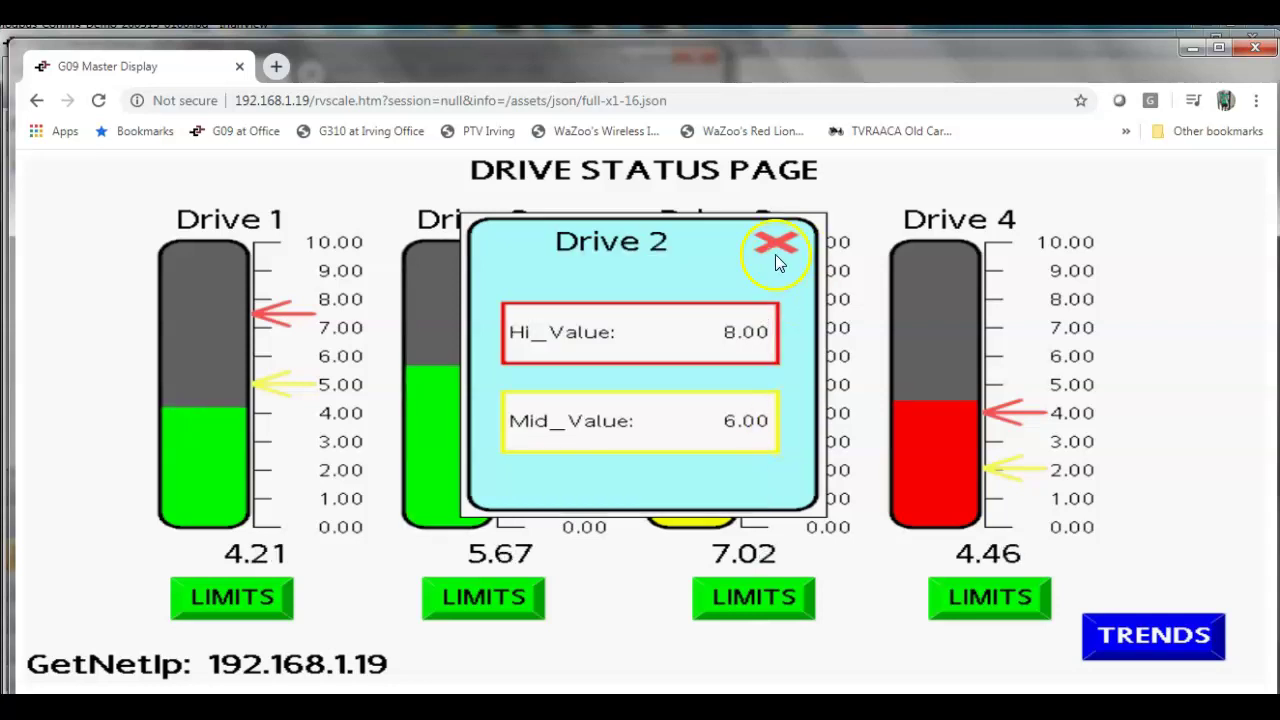
left_click(770, 243)
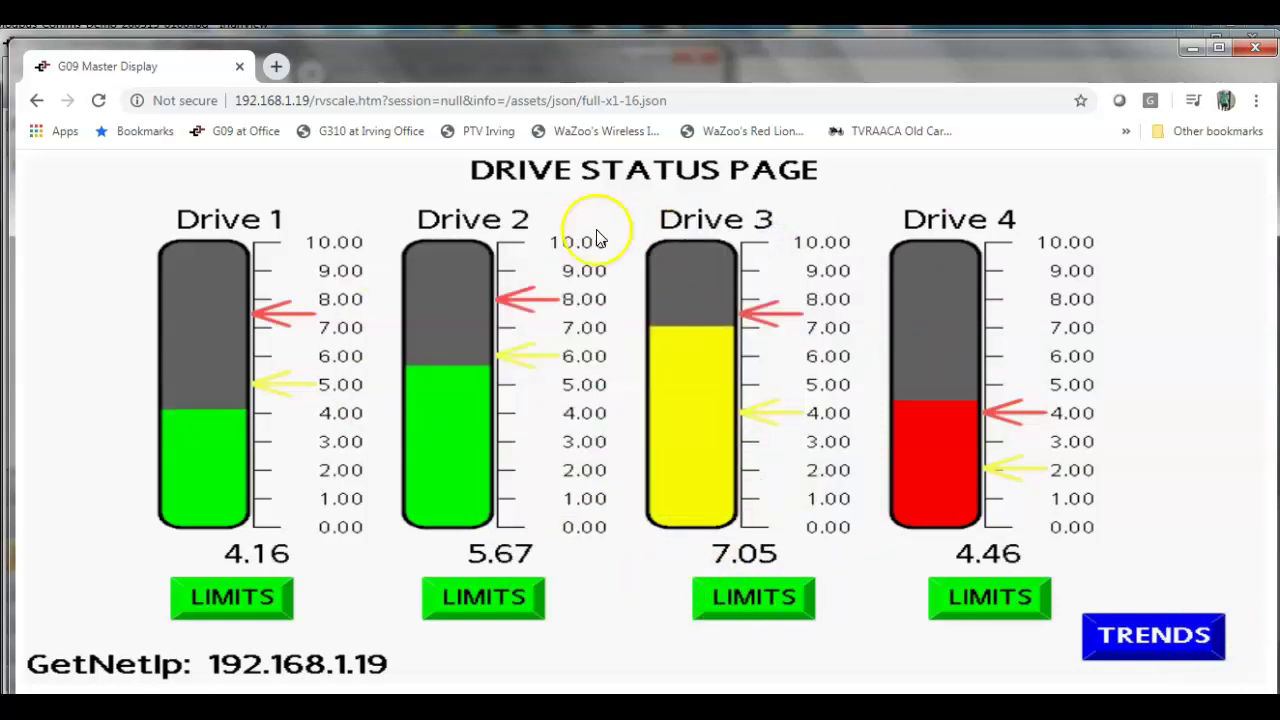
Step: Open the trend viewer and try chart widths from 4 minutes down to 30 seconds
left_click(1174, 637)
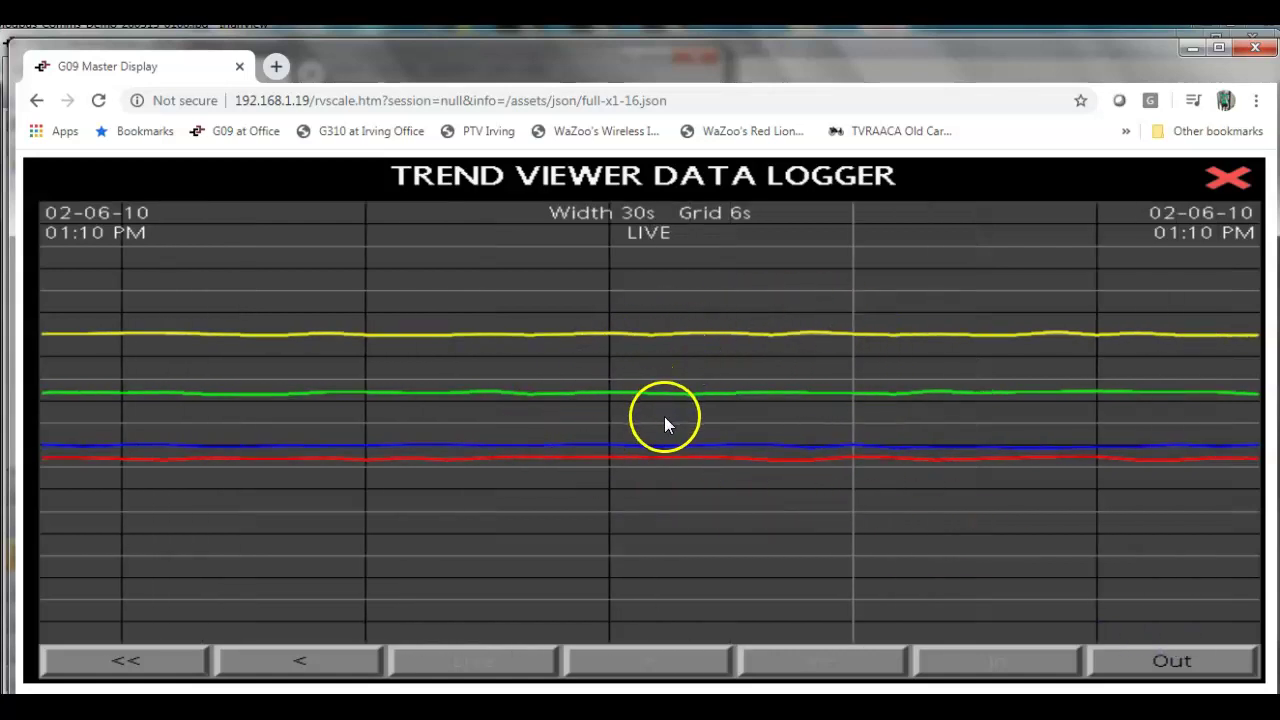
left_click(1180, 663)
left_click(1180, 663)
left_click(1180, 663)
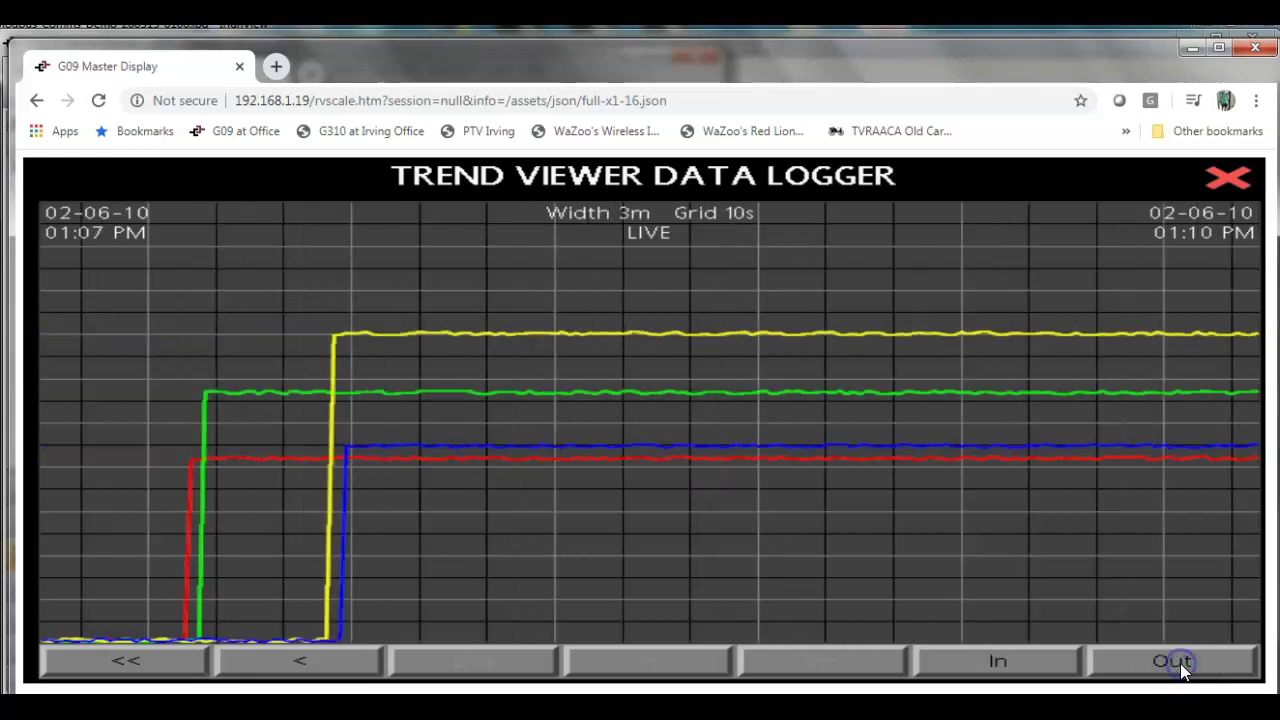
left_click(1180, 663)
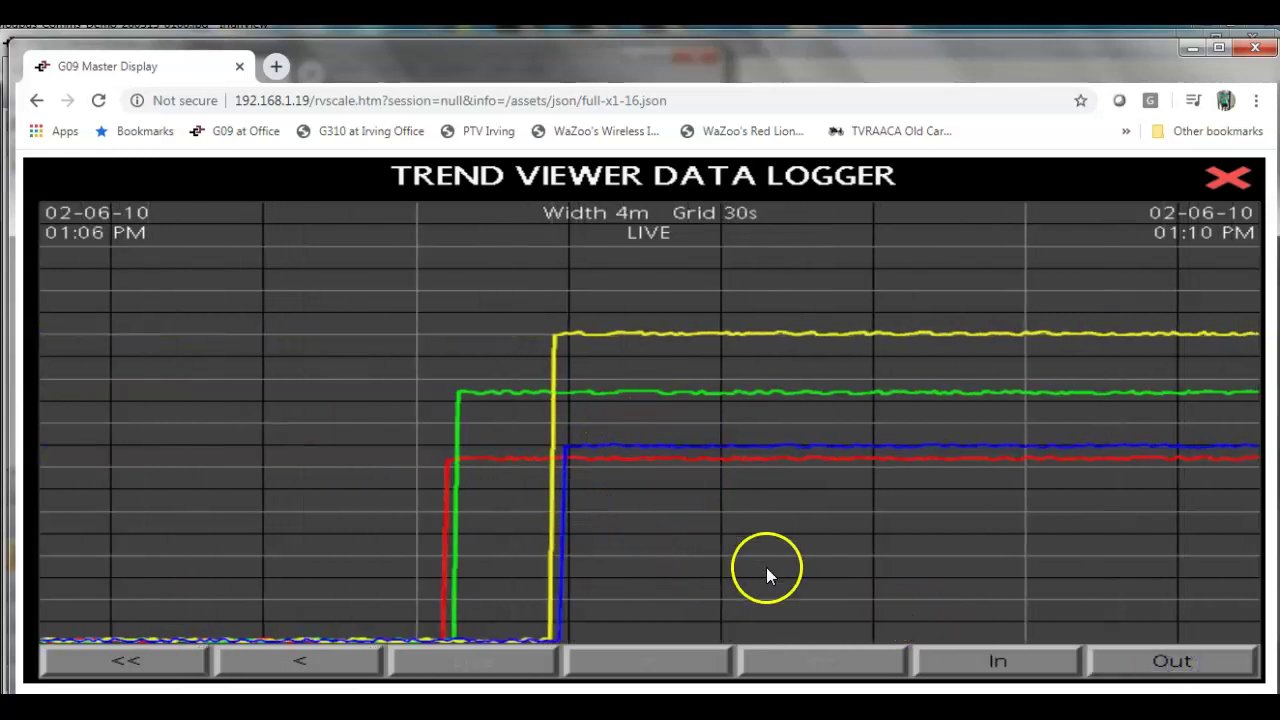
left_click(1001, 660)
left_click(1001, 660)
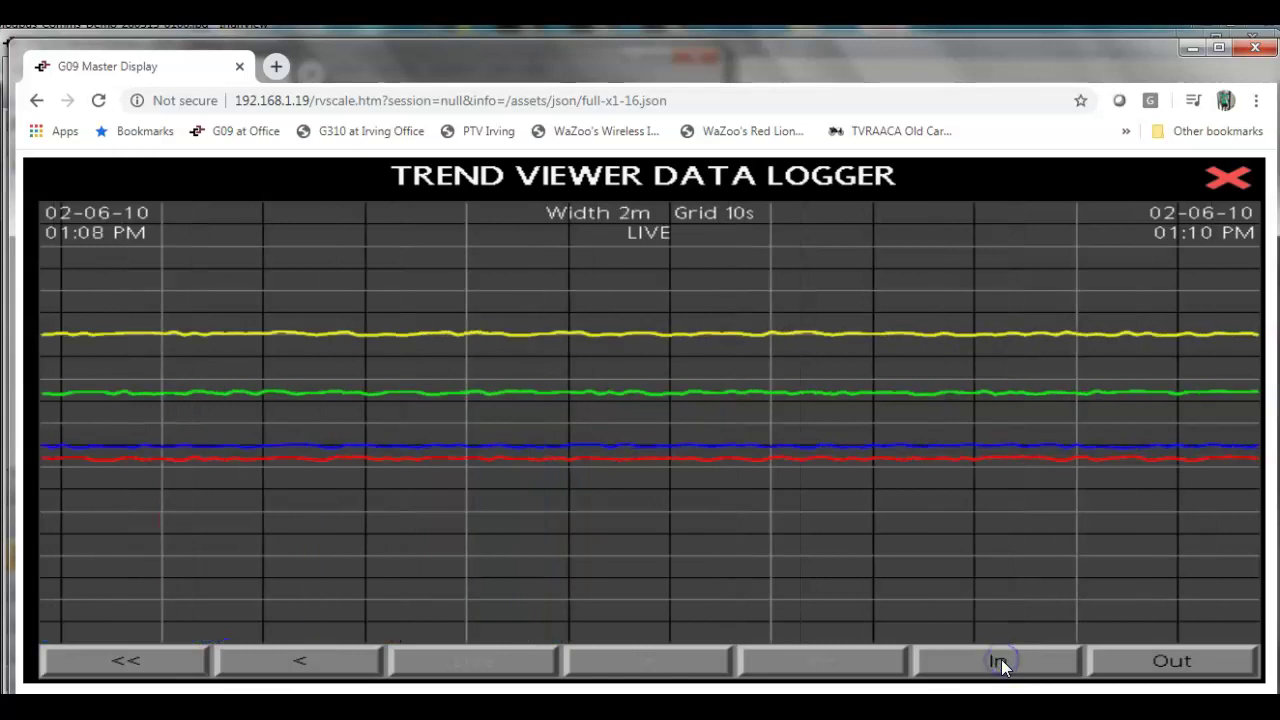
left_click(1001, 660)
left_click(1001, 660)
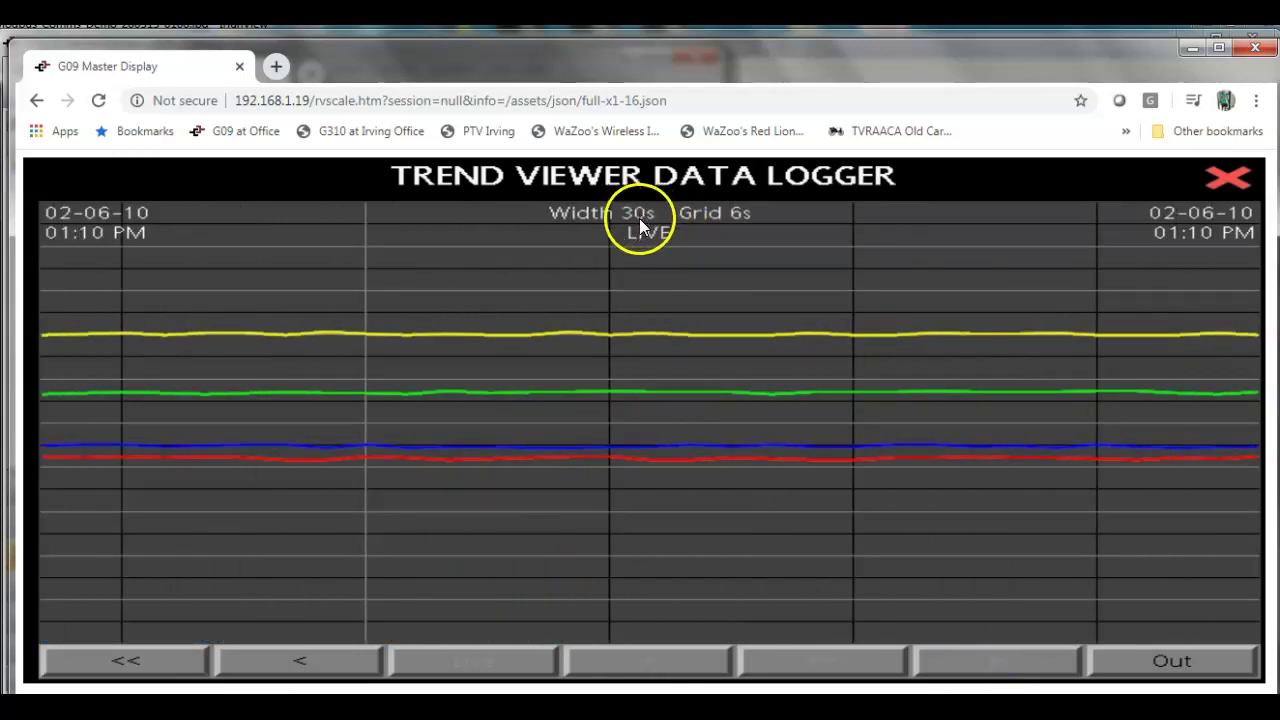
Step: Widen the trend chart back out, settling on a 3-minute span
left_click(1166, 664)
left_click(1166, 664)
left_click(1166, 664)
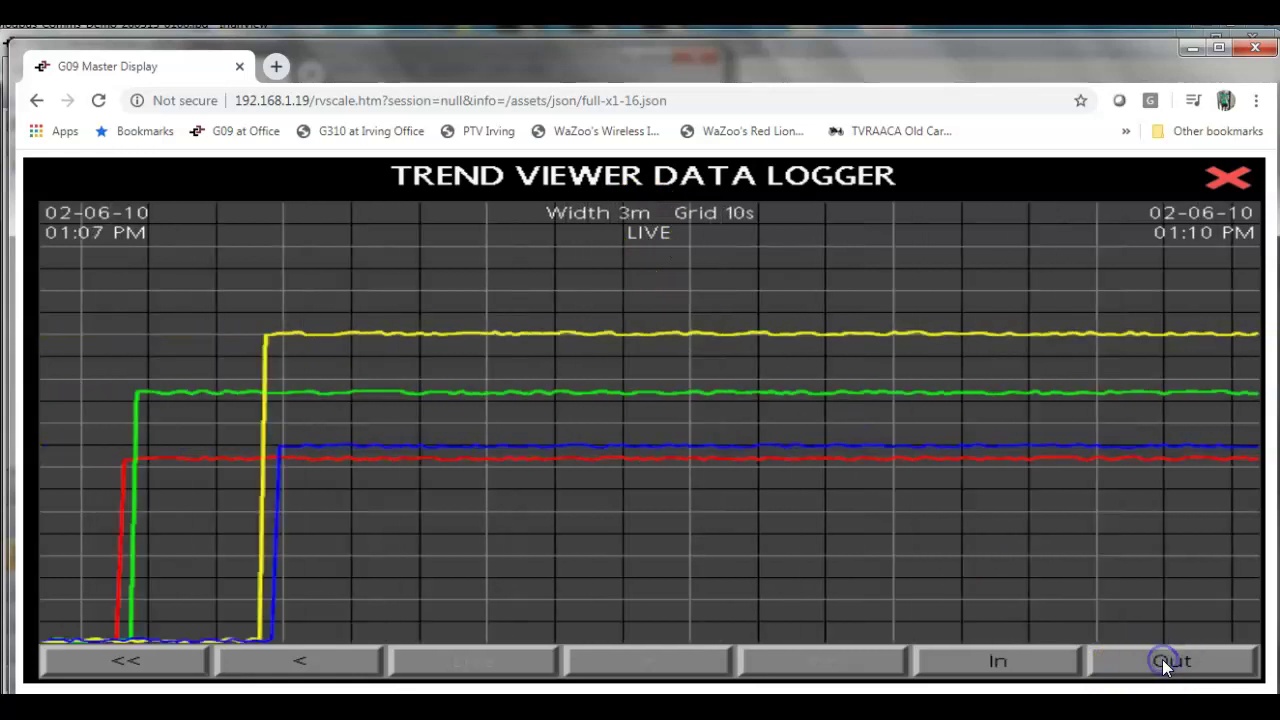
left_click(1166, 664)
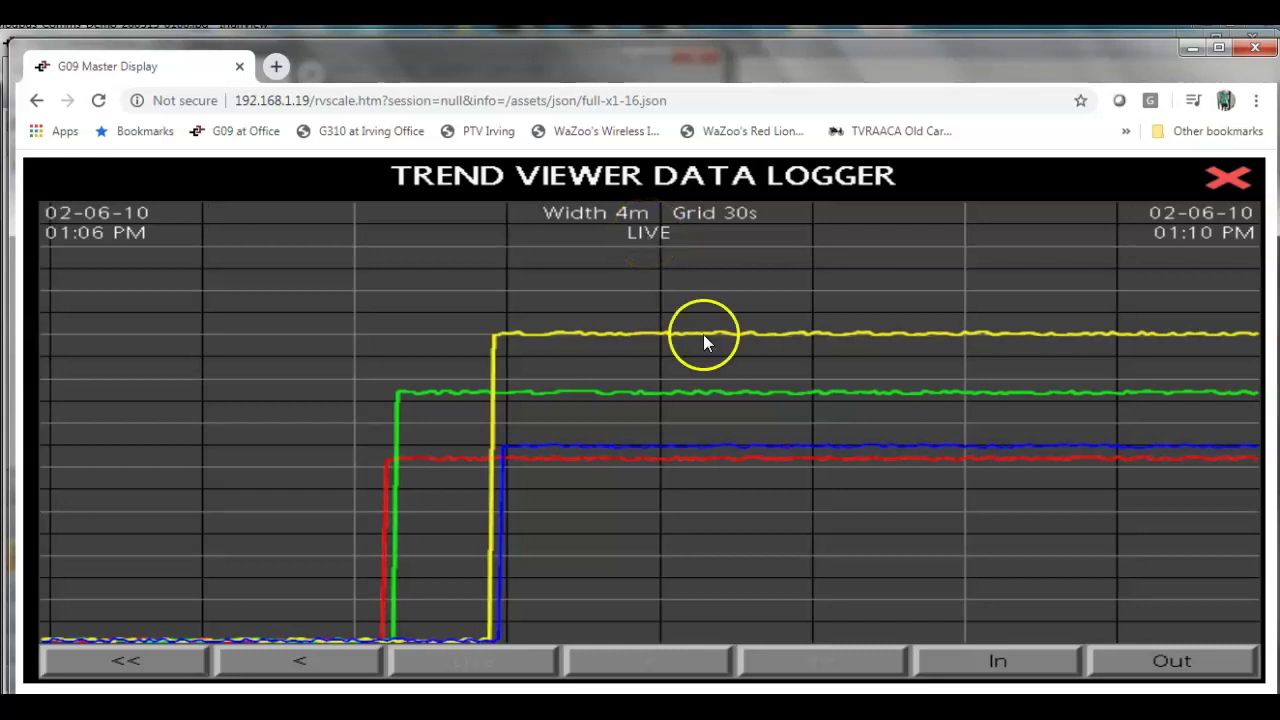
left_click(1004, 660)
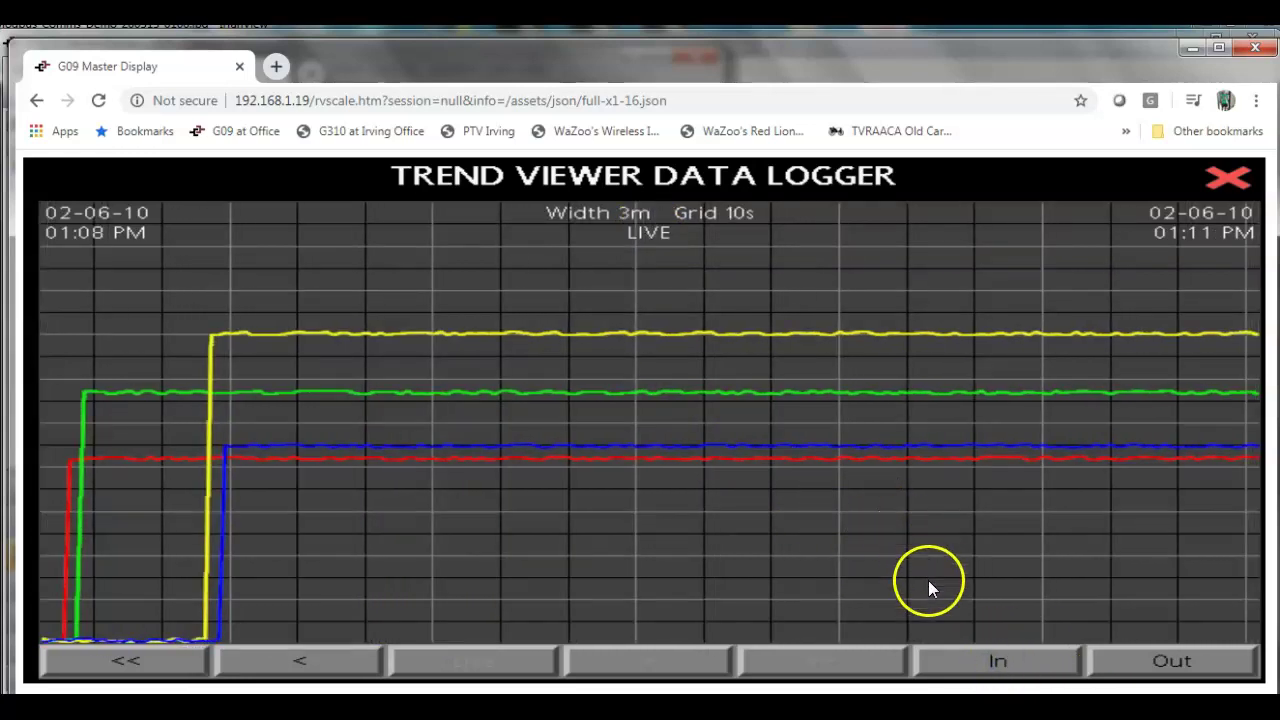
Step: Place a cursor to read the drive values, then return the chart to live mode
left_click(957, 523)
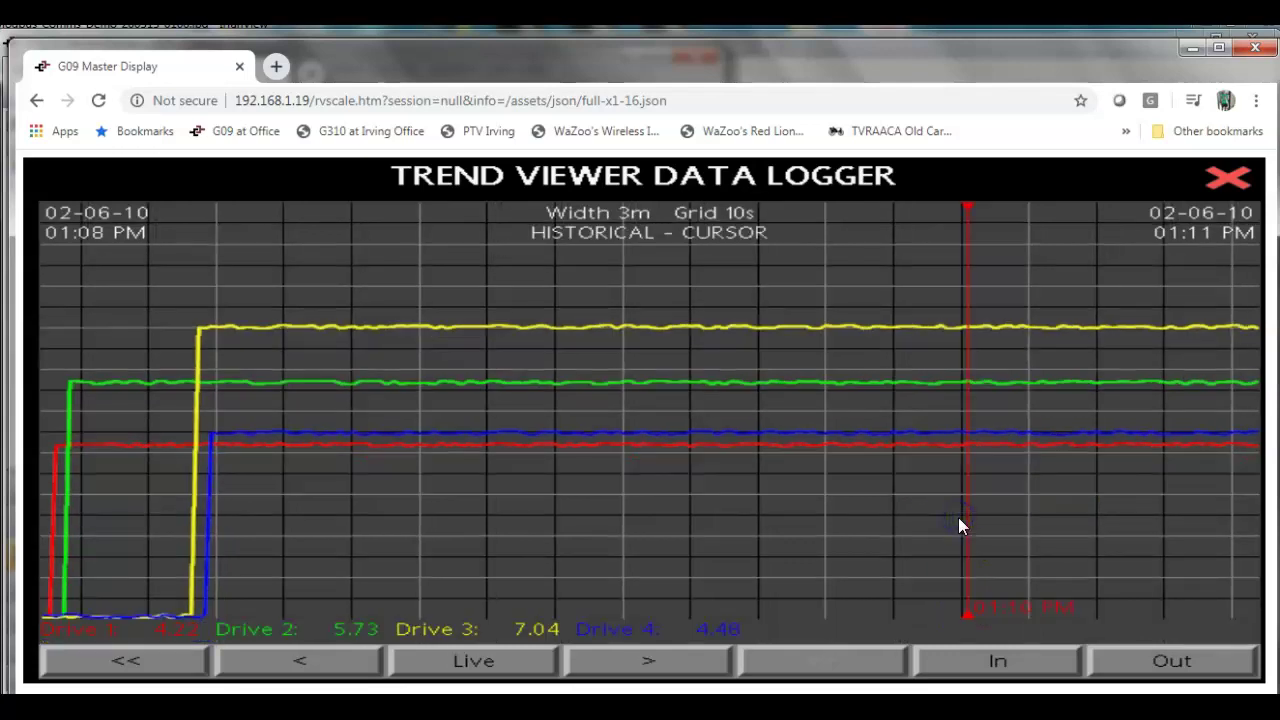
left_click(899, 522)
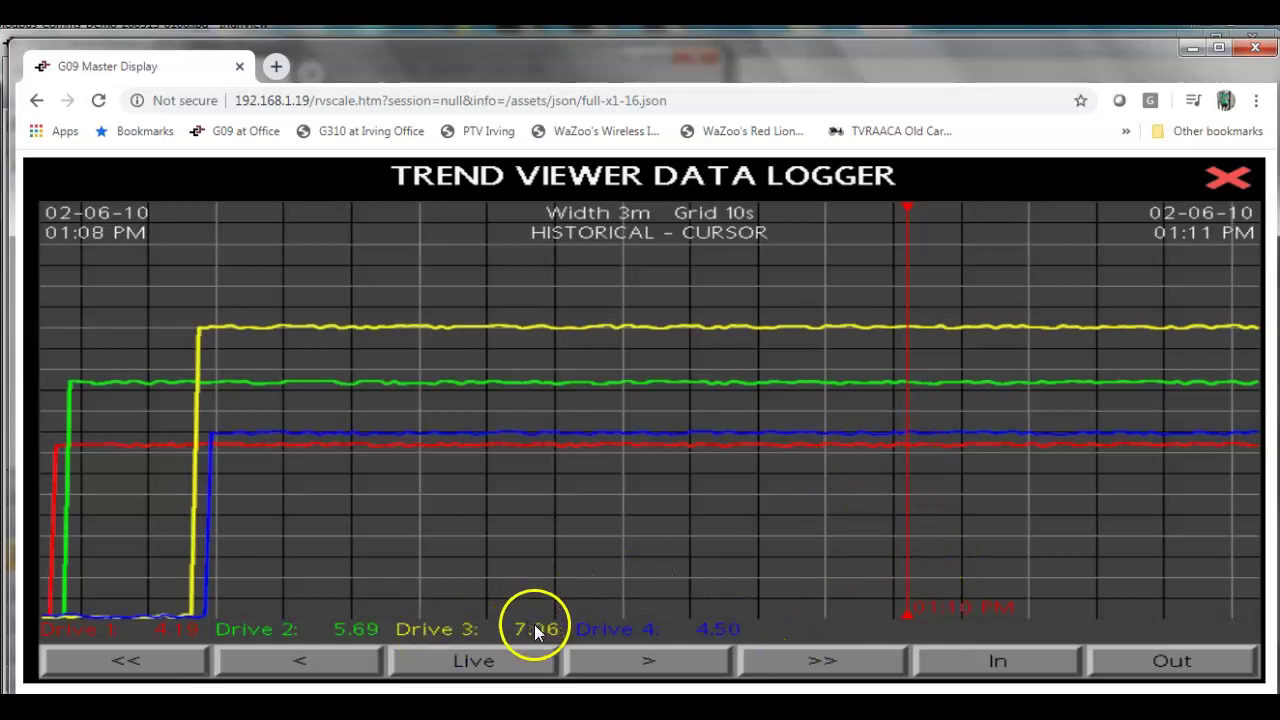
left_click(464, 660)
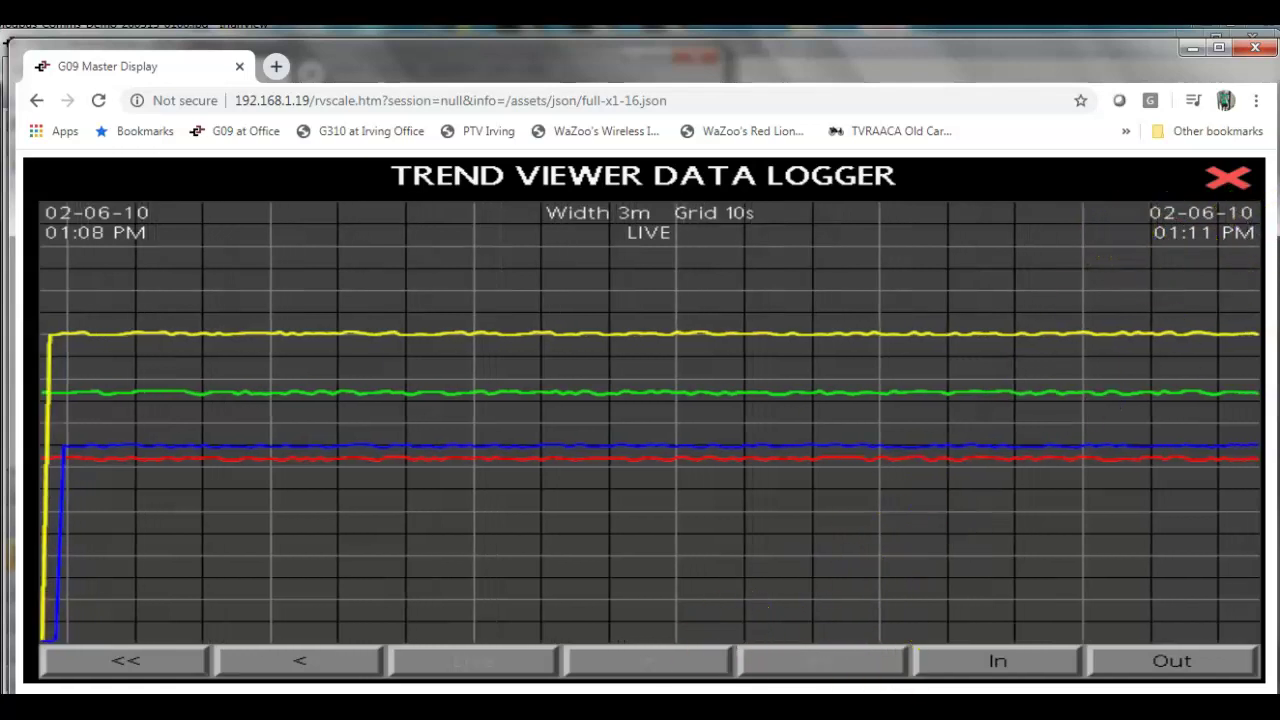
Step: Send the PC's time to the G09 display with Link > Send Time, then return to the browser
mouse_move(420, 710)
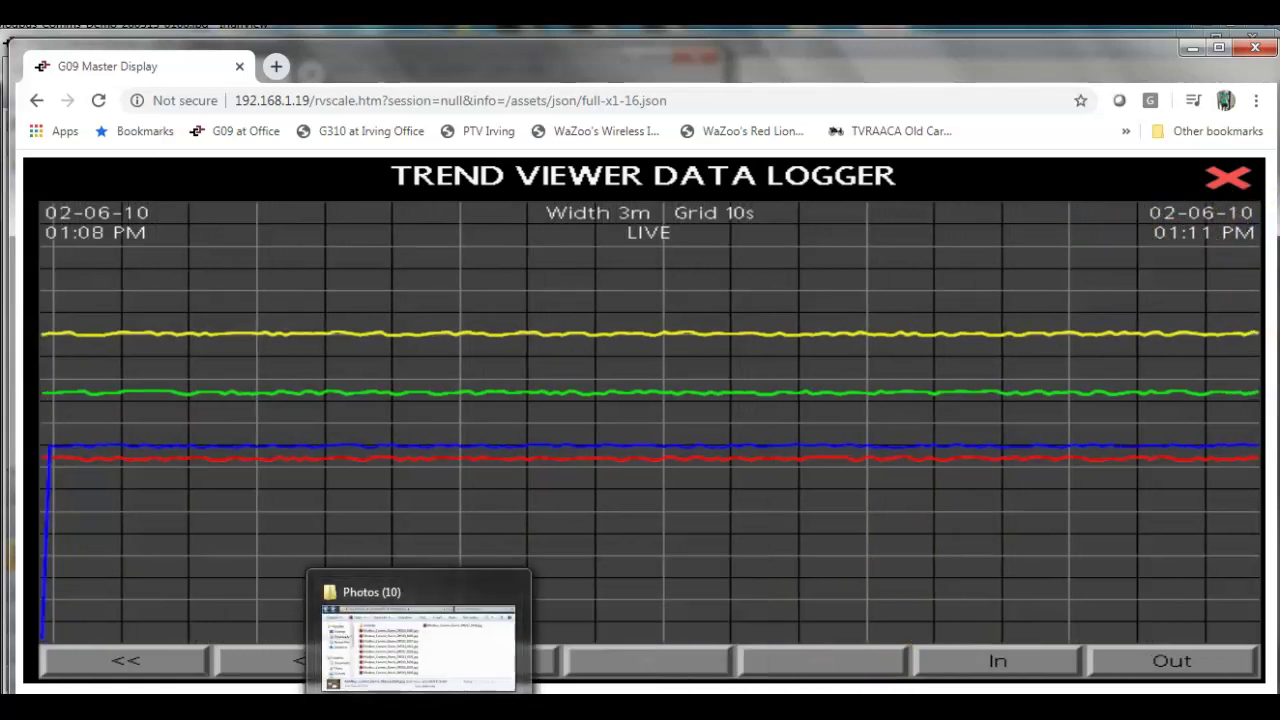
mouse_move(606, 710)
left_click(345, 635)
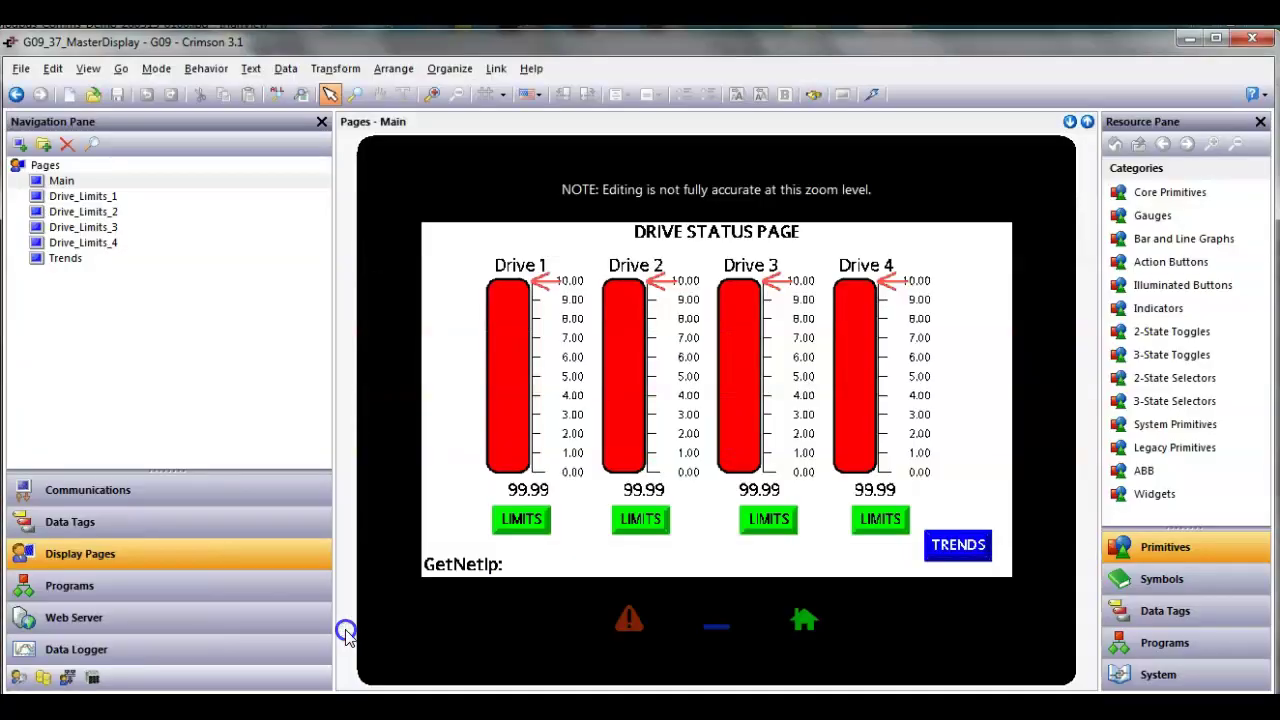
left_click(496, 68)
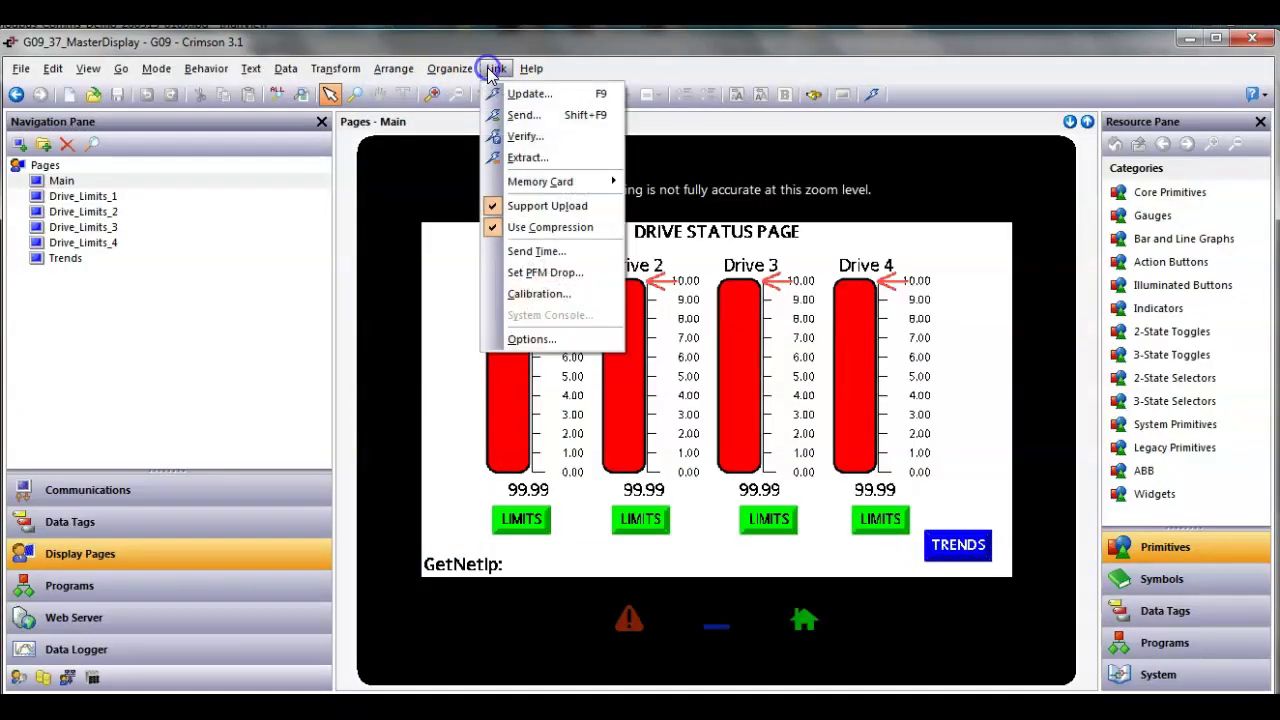
left_click(560, 256)
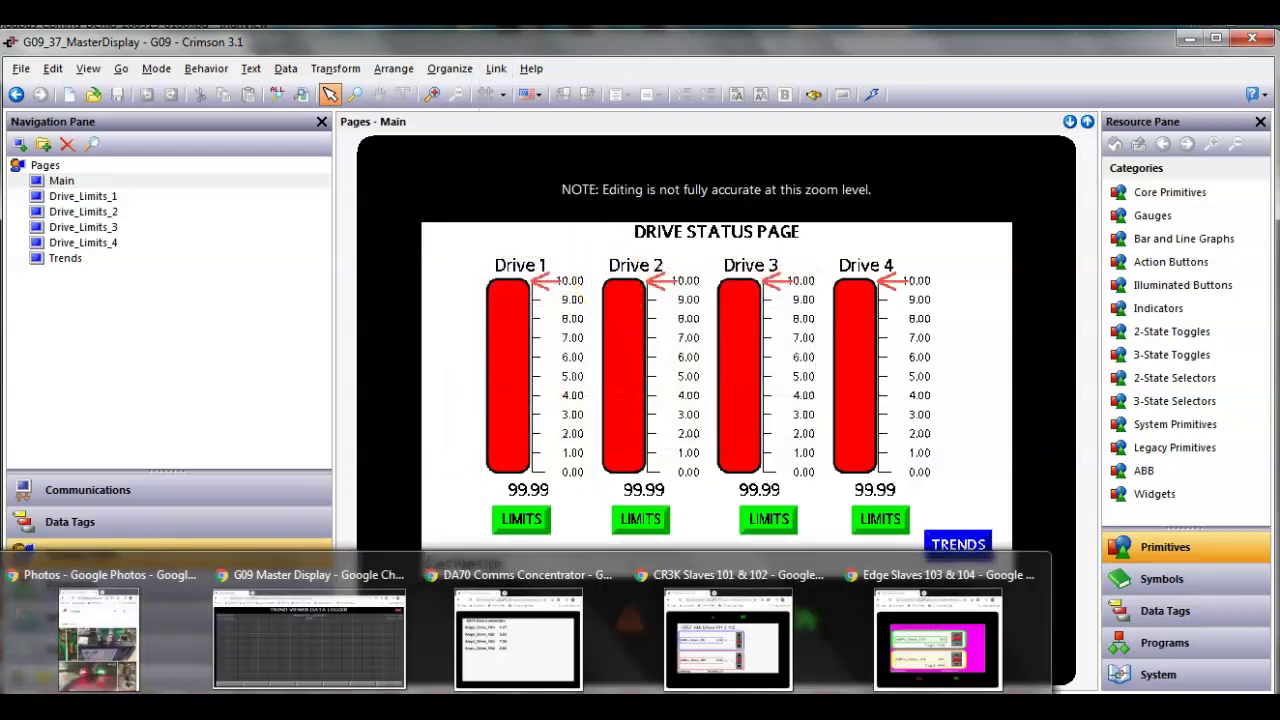
left_click(391, 664)
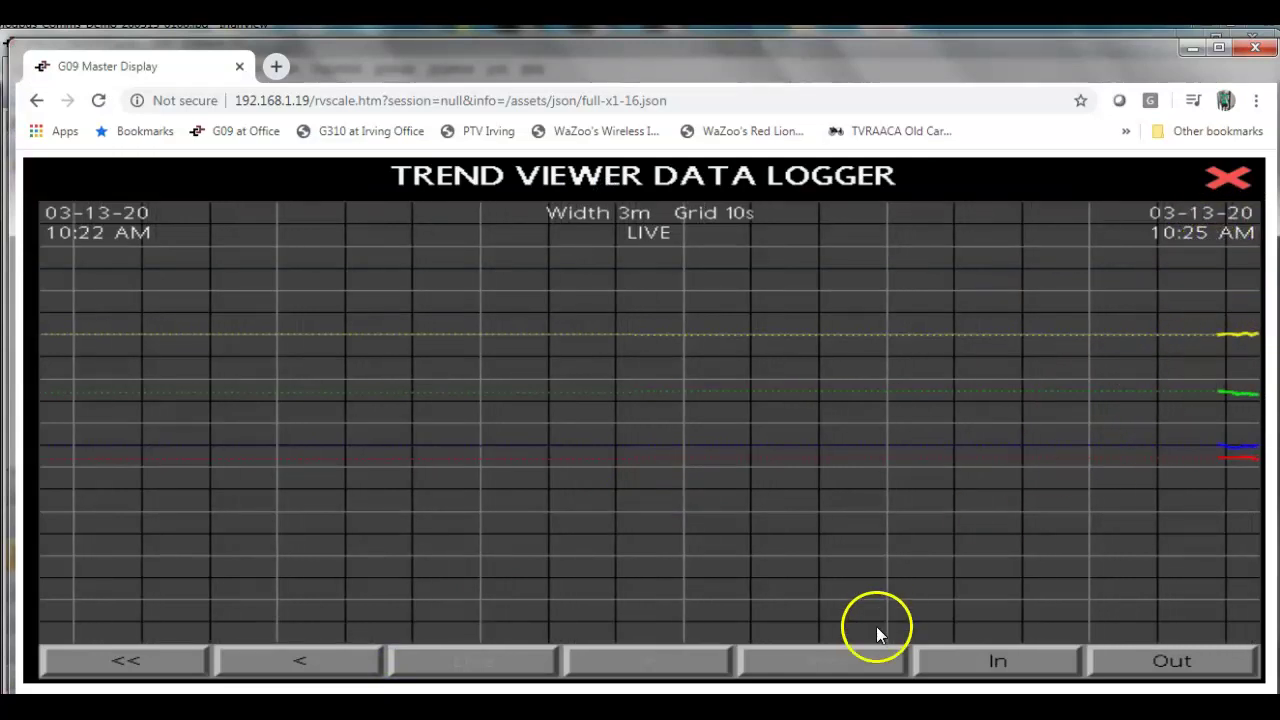
Step: Narrow the trend chart once, then close the Trend Viewer to show the Drive Status page
left_click(1024, 670)
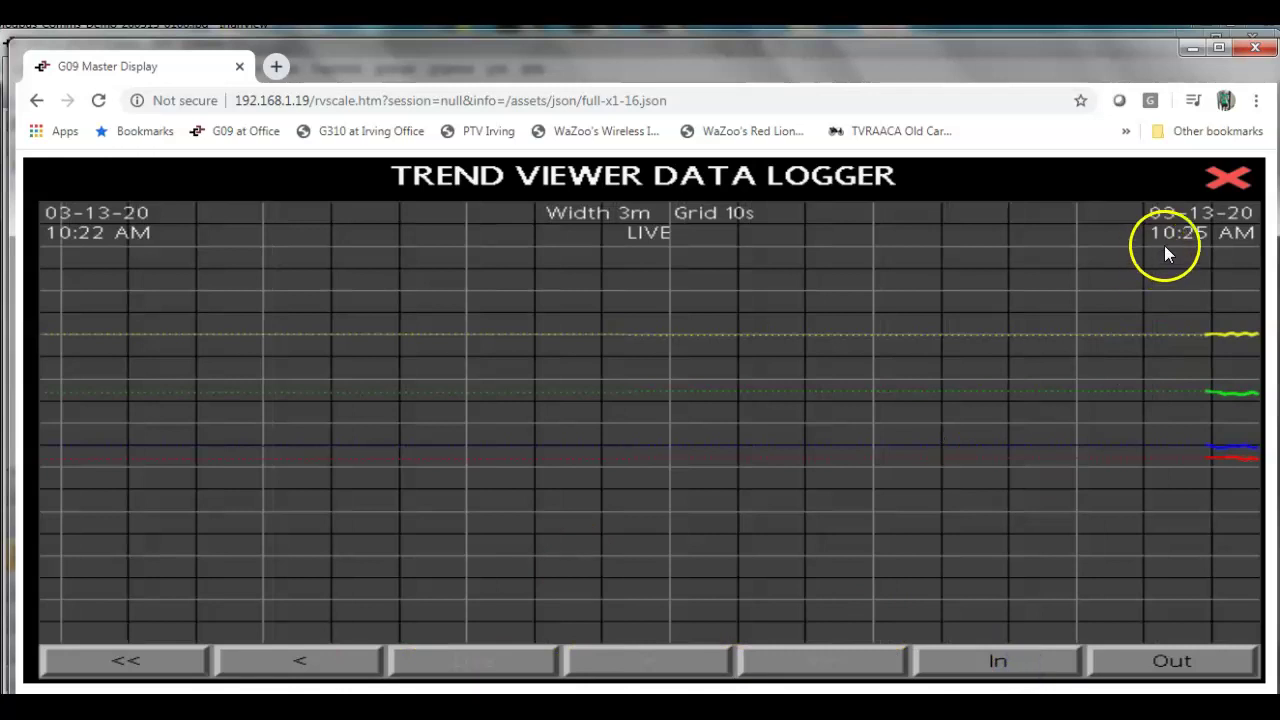
left_click(1242, 183)
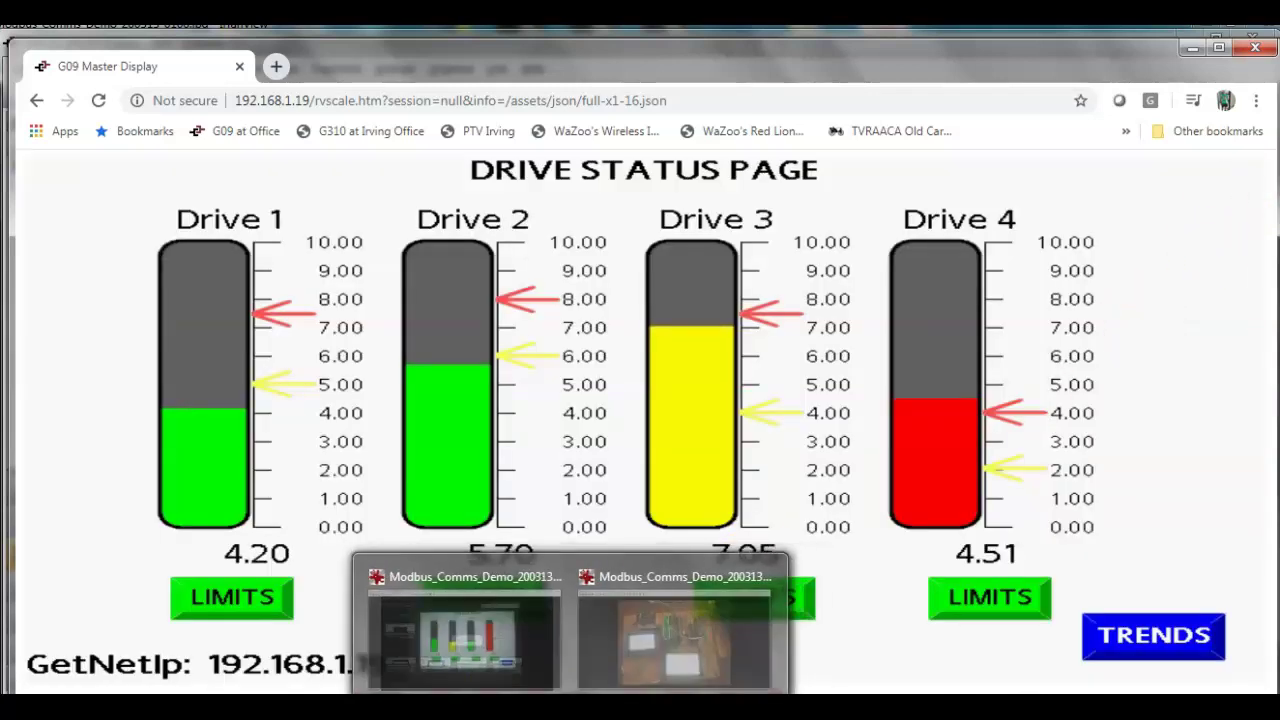
mouse_move(743, 663)
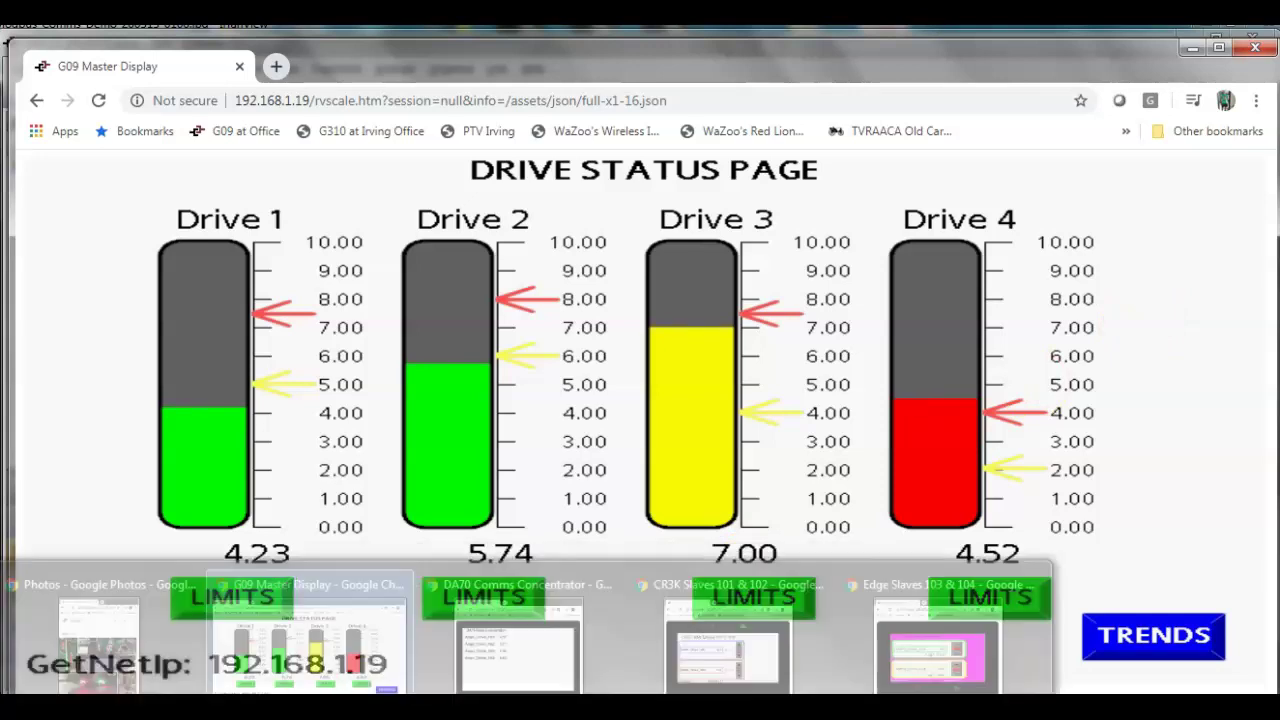
Step: In the CR3K Slaves 101 & 102 remote view, lower Drive 101's amps and adjust Drive 102's amps
left_click(692, 658)
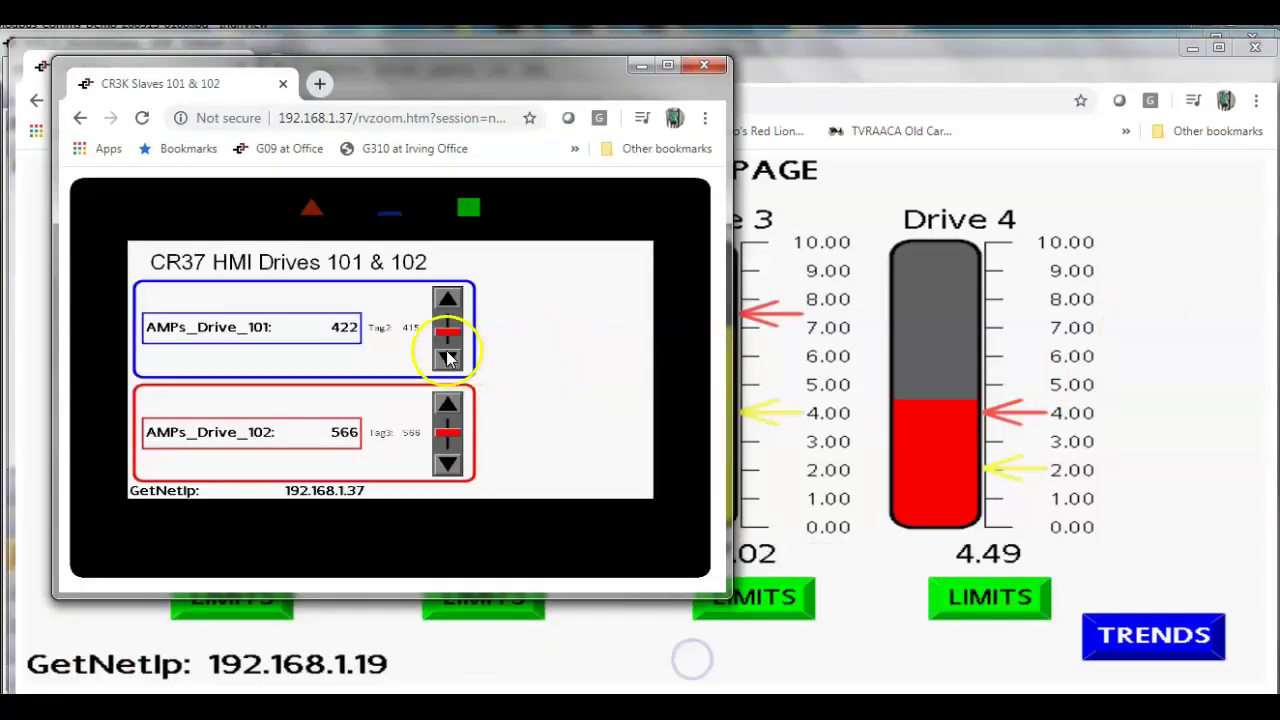
mouse_move(448, 332)
left_mouse_down()
mouse_move(447, 345)
mouse_move(449, 333)
left_mouse_up()
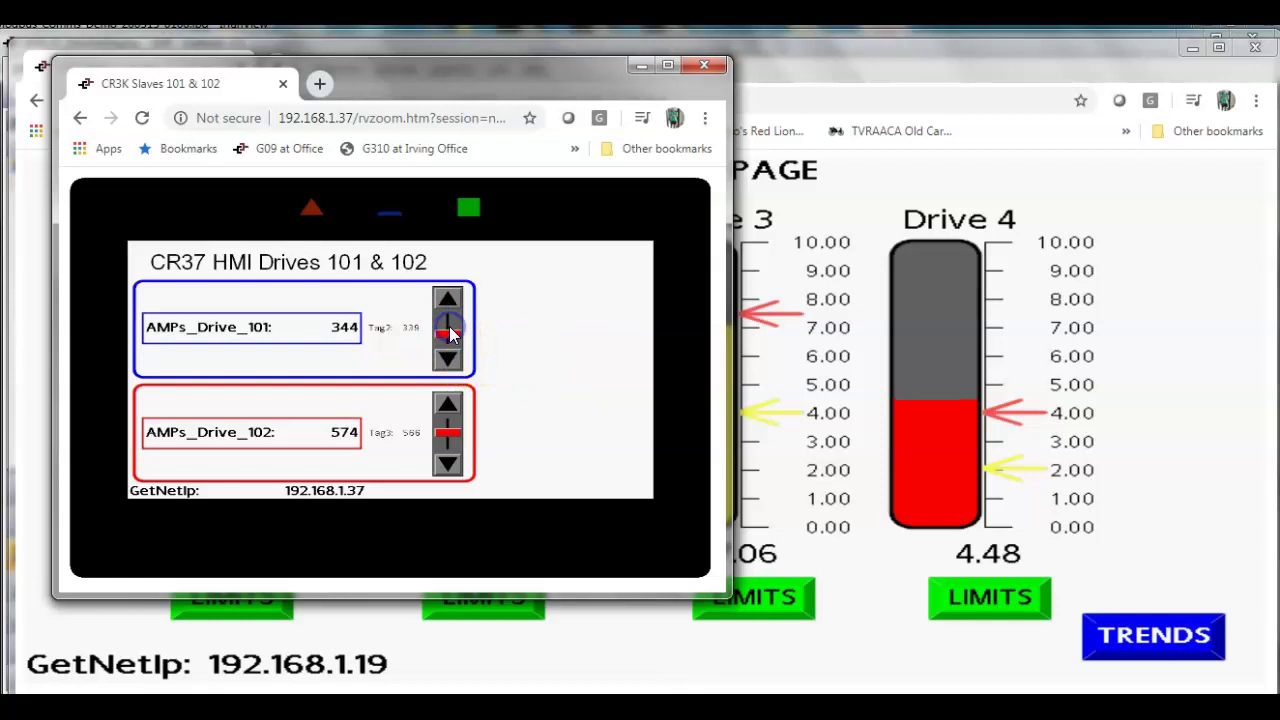
left_click_drag(448, 443, 450, 431)
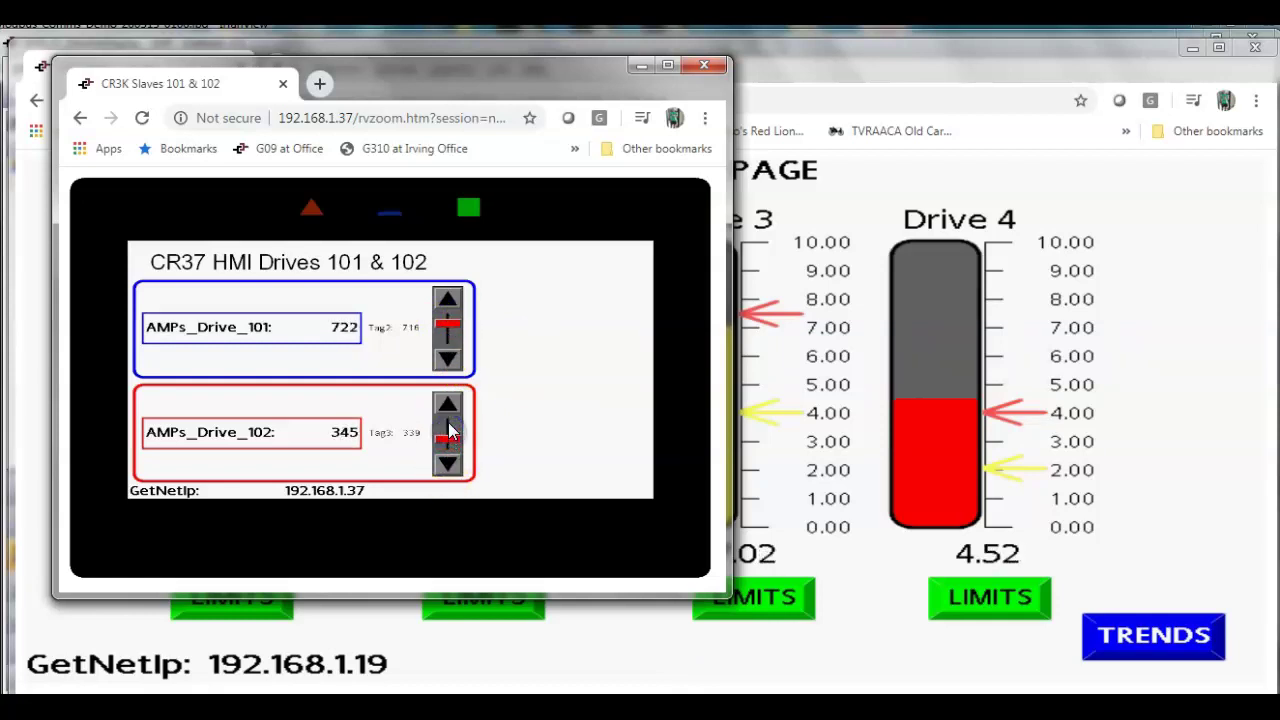
left_click(449, 408)
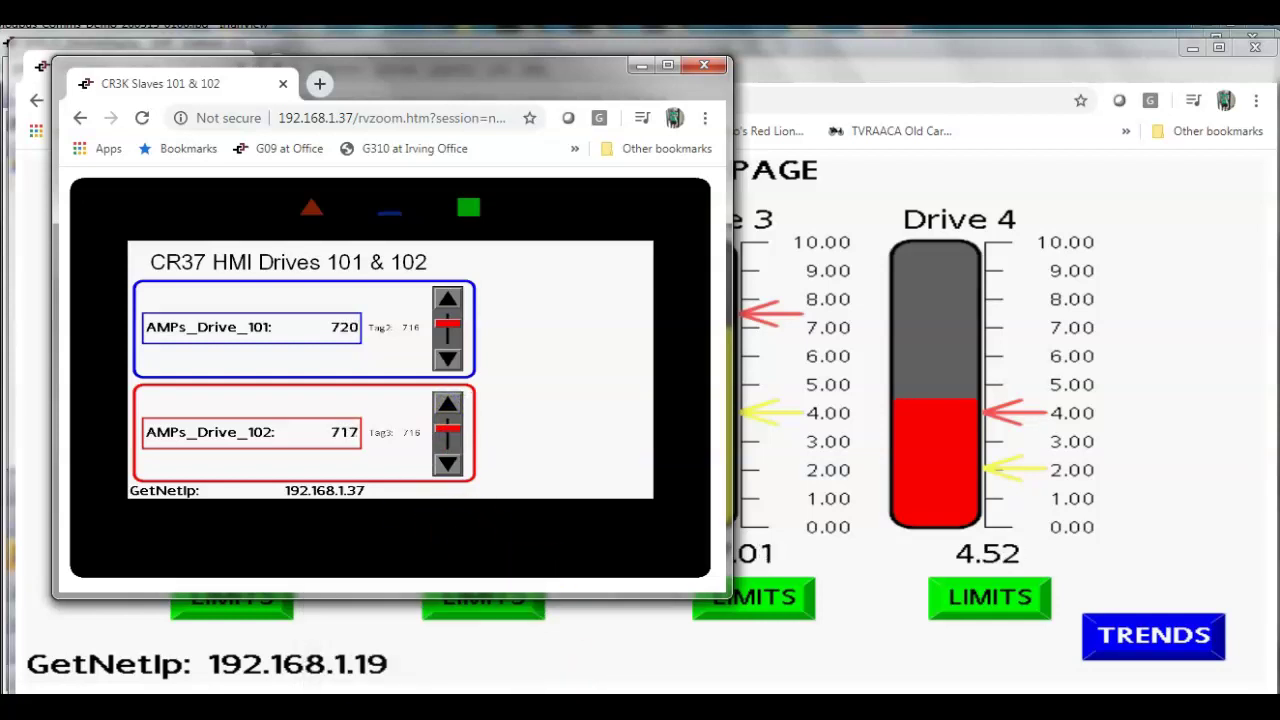
Step: In the Edge Slaves 103 & 104 view, return Drive 103 to 700 and raise Drive 104's Tag2 to 444
mouse_move(586, 643)
left_click(900, 648)
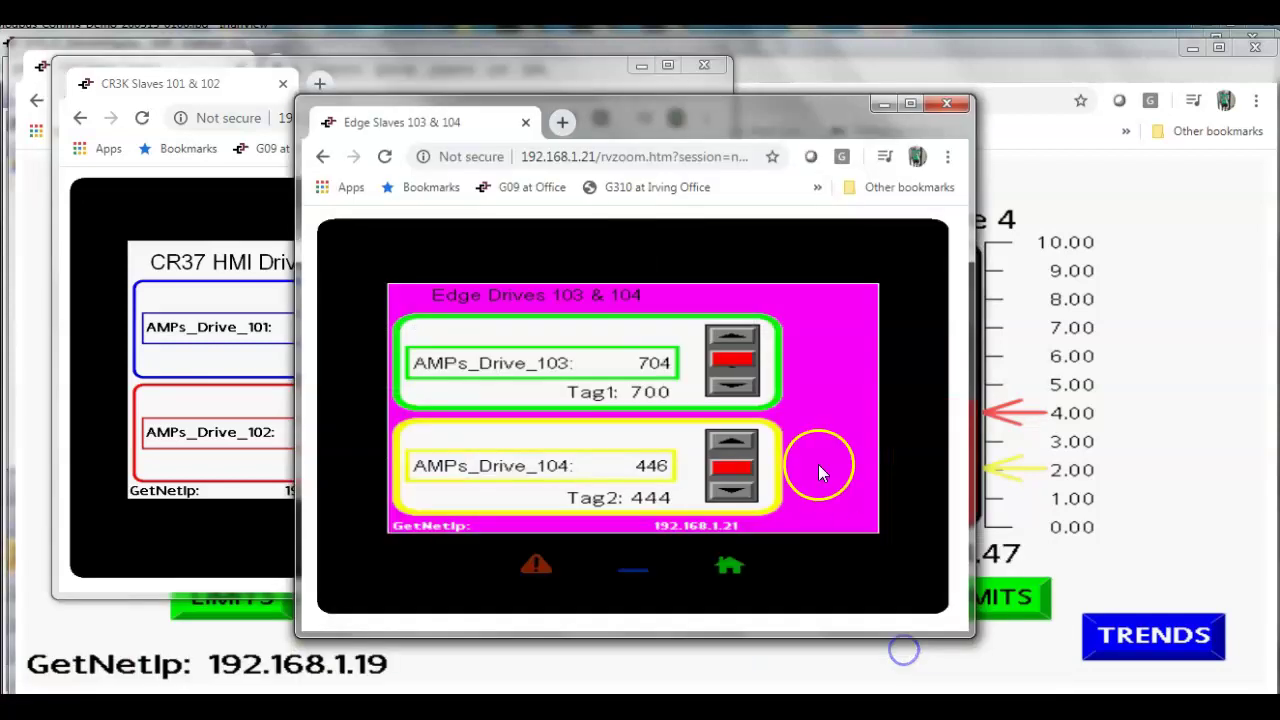
left_click(730, 368)
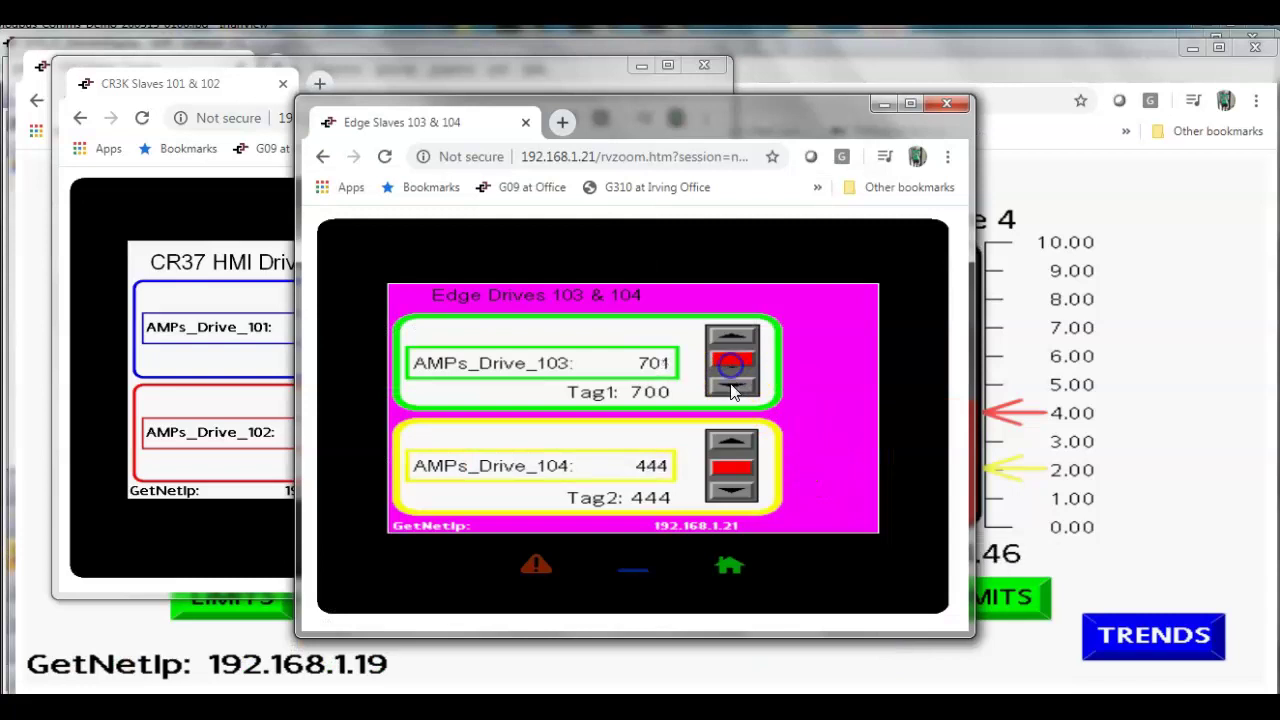
left_click(731, 385)
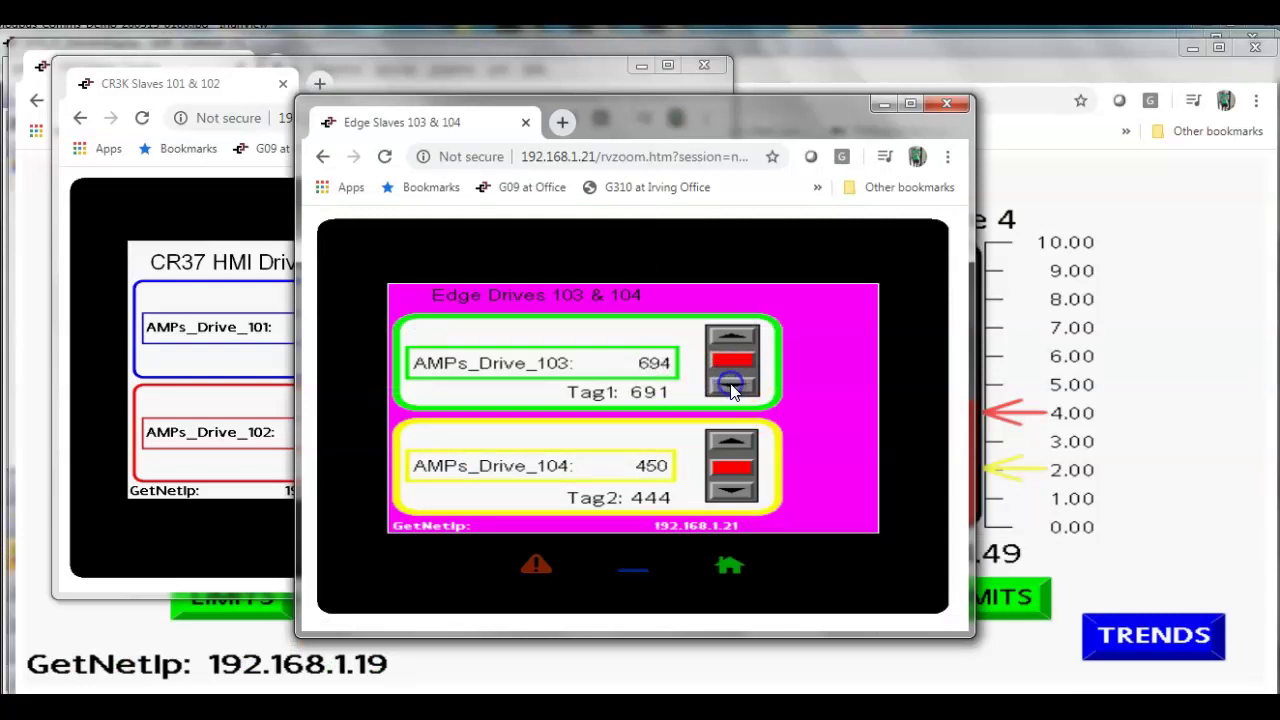
left_click_drag(731, 478, 733, 440)
left_click(735, 480)
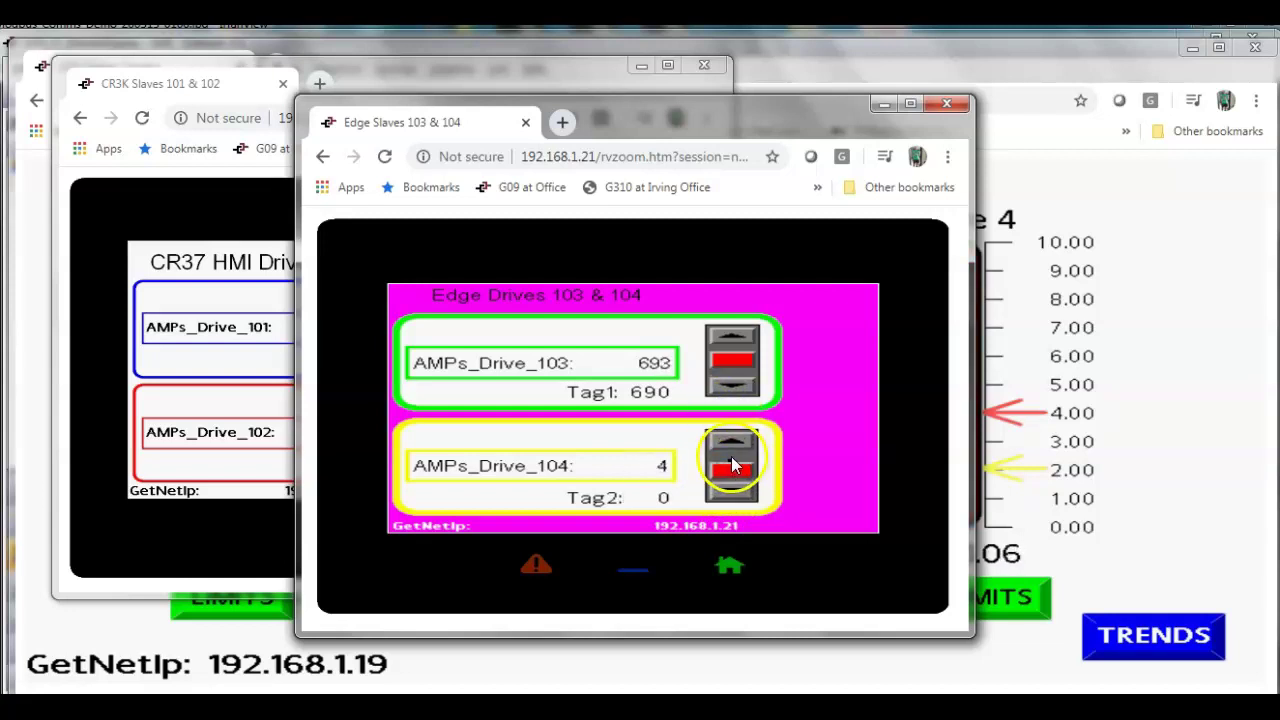
left_click(733, 463)
left_click(731, 377)
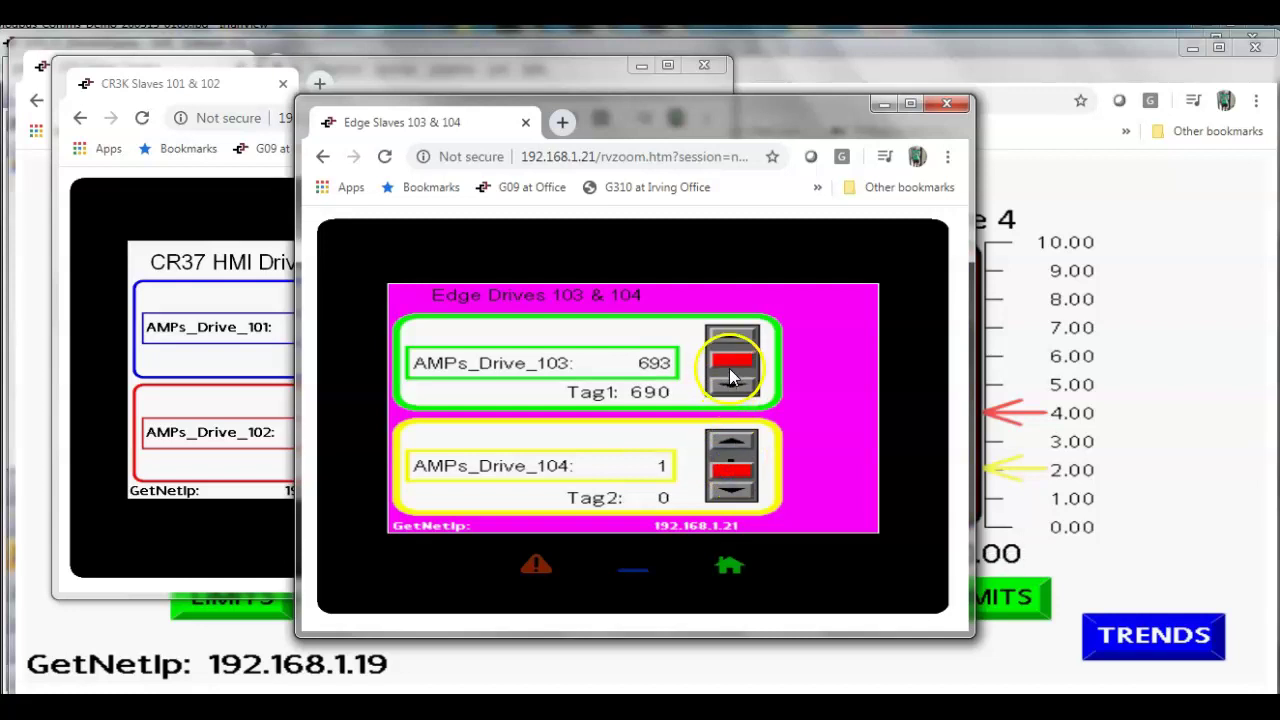
left_click(732, 373)
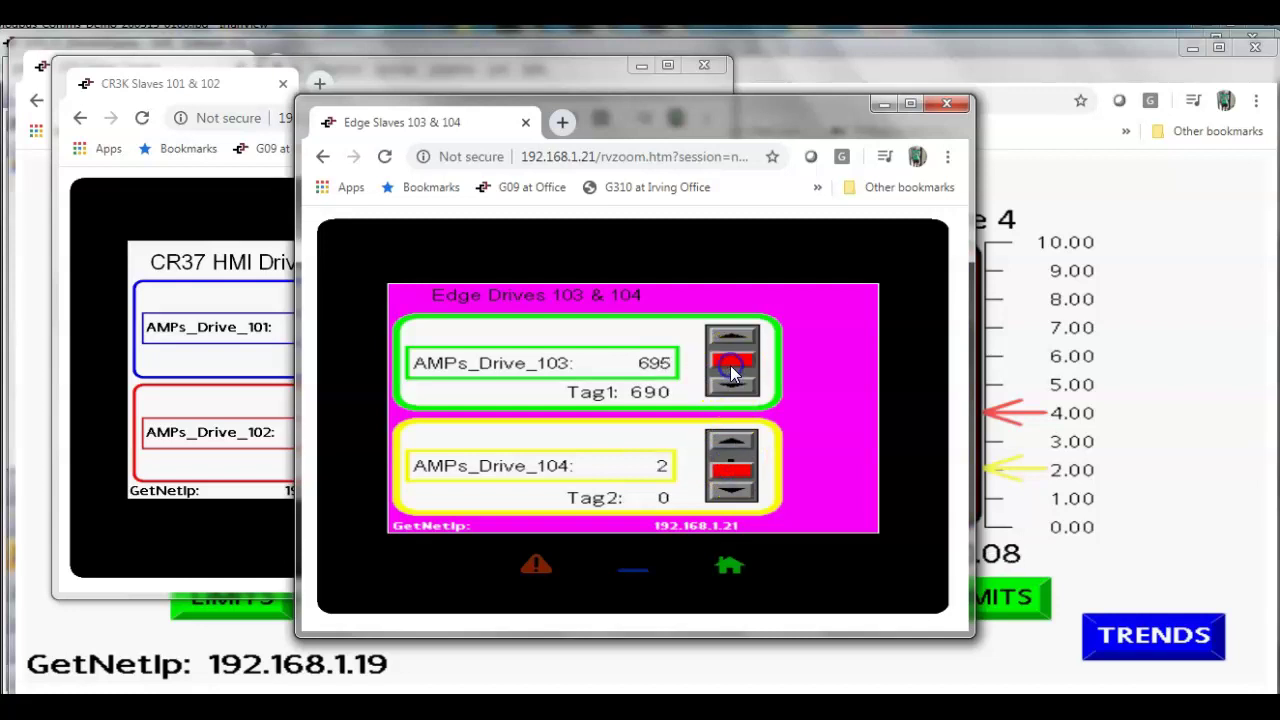
left_click(731, 447)
left_click(768, 522)
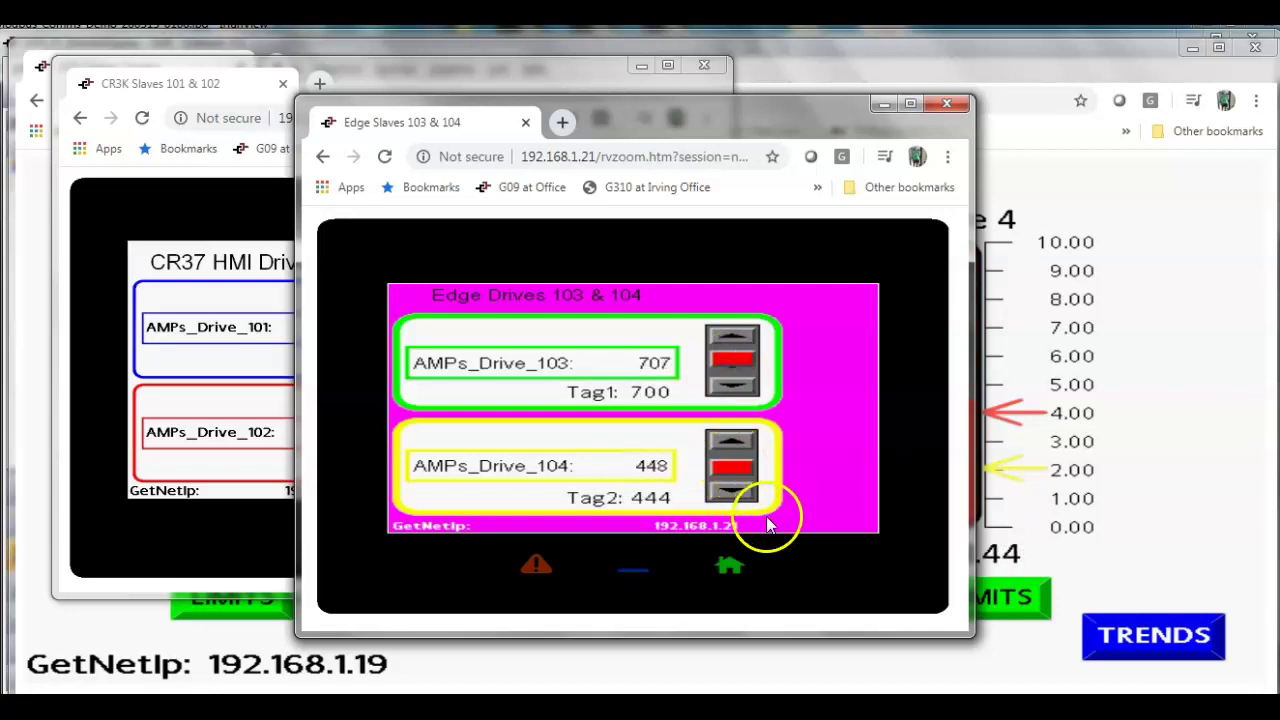
Step: Open the TRENDS chart of drive readings on the G09 Master Display
left_click(43, 228)
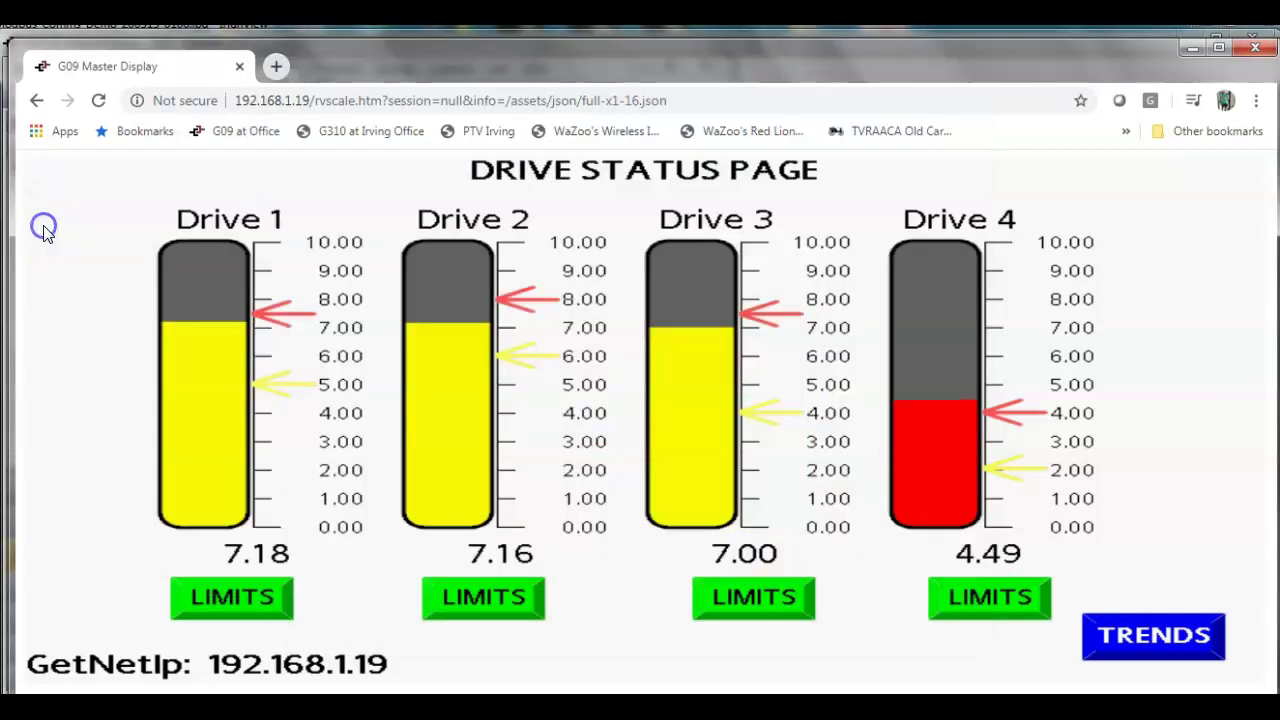
left_click(1143, 645)
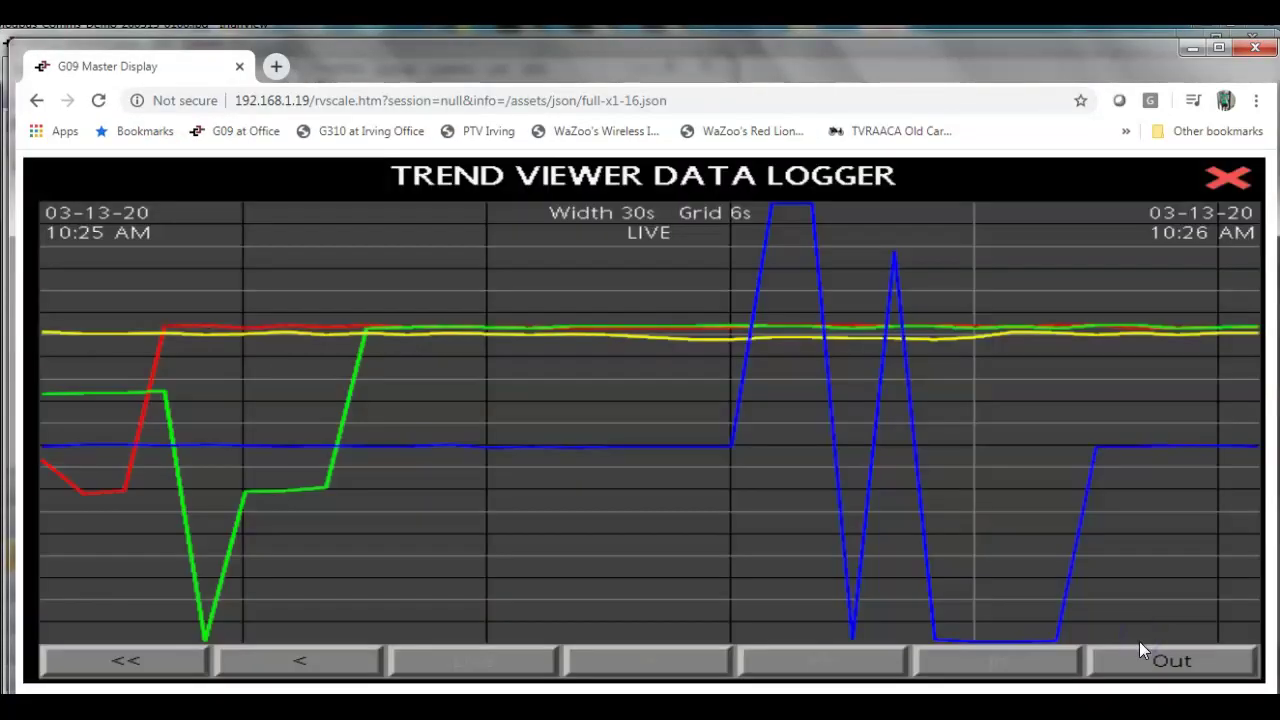
mouse_move(422, 513)
left_mouse_down()
mouse_move(534, 372)
mouse_move(728, 545)
left_mouse_up()
left_click_drag(744, 347, 747, 562)
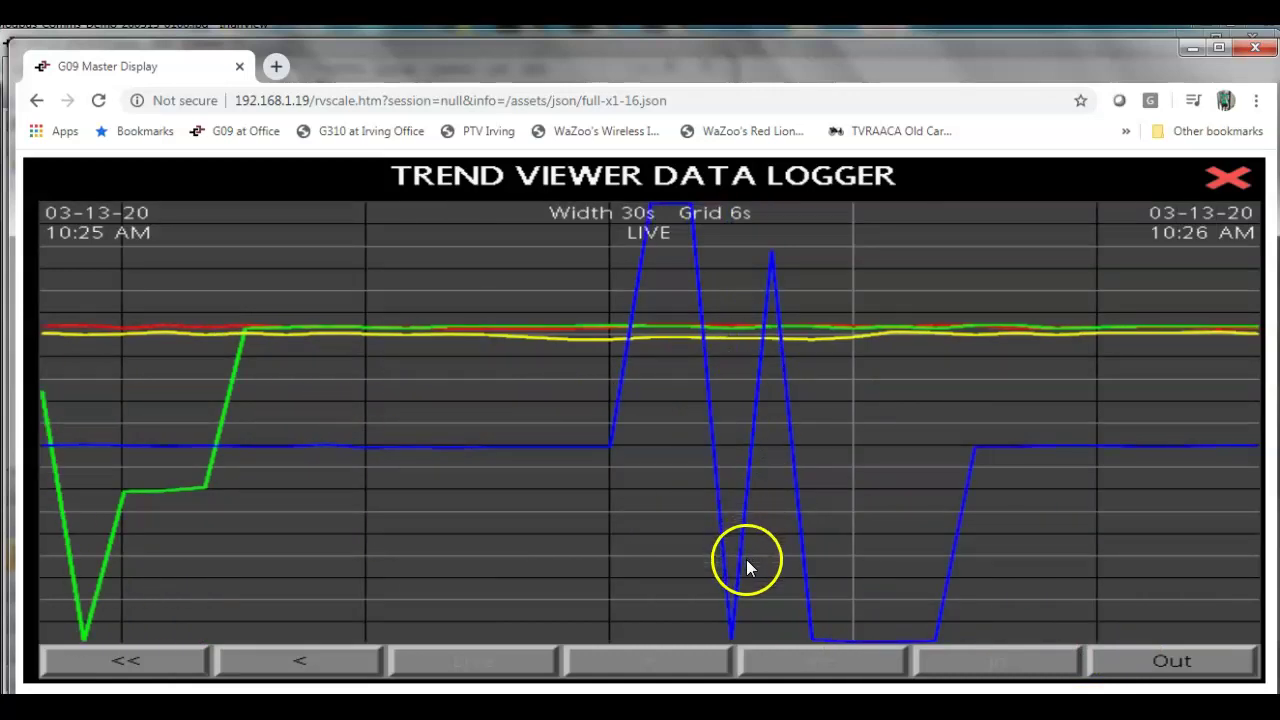
left_click_drag(485, 466, 601, 426)
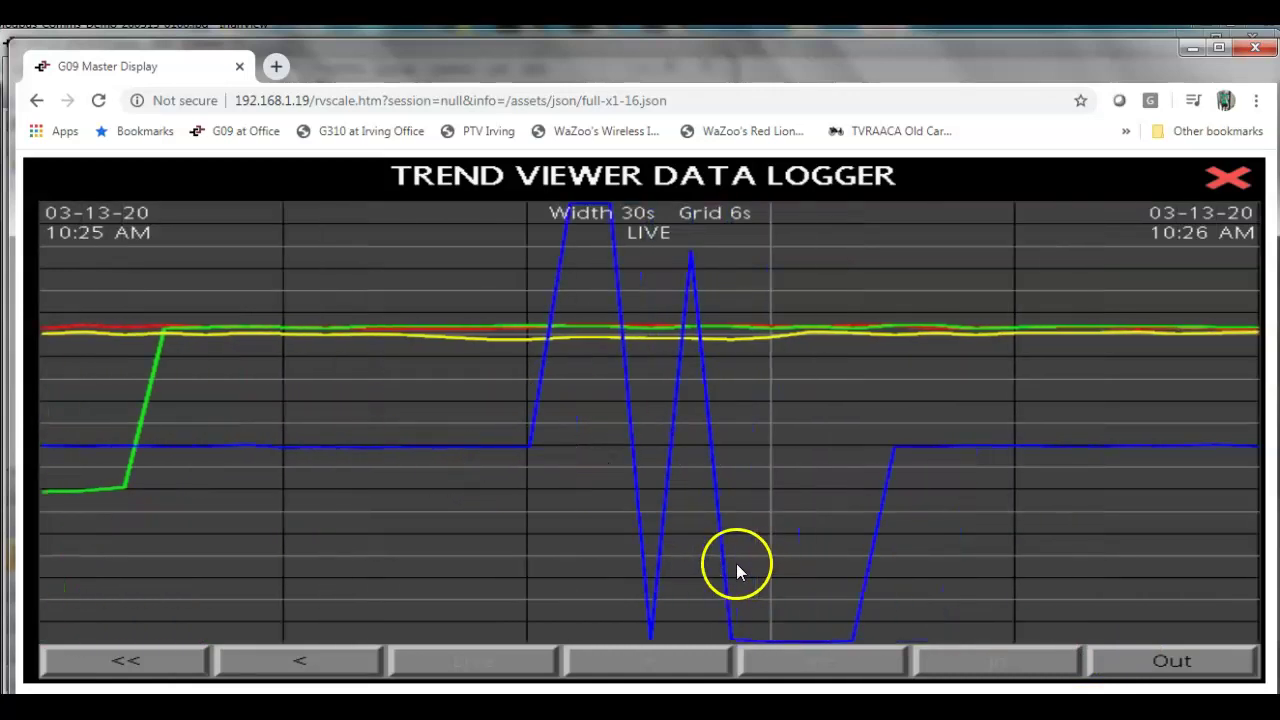
Step: Zoom the trend chart out to a 2-minute span, then close it to return to Drive Status
left_click(1196, 663)
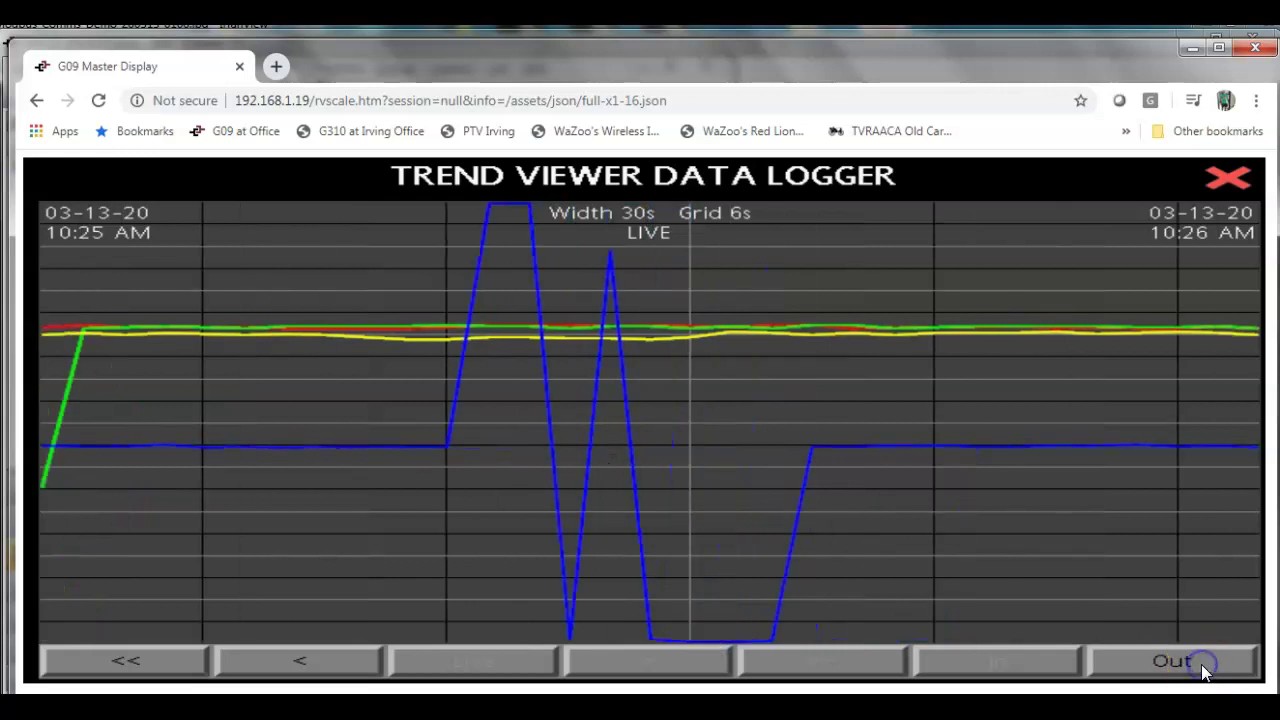
left_click(1130, 665)
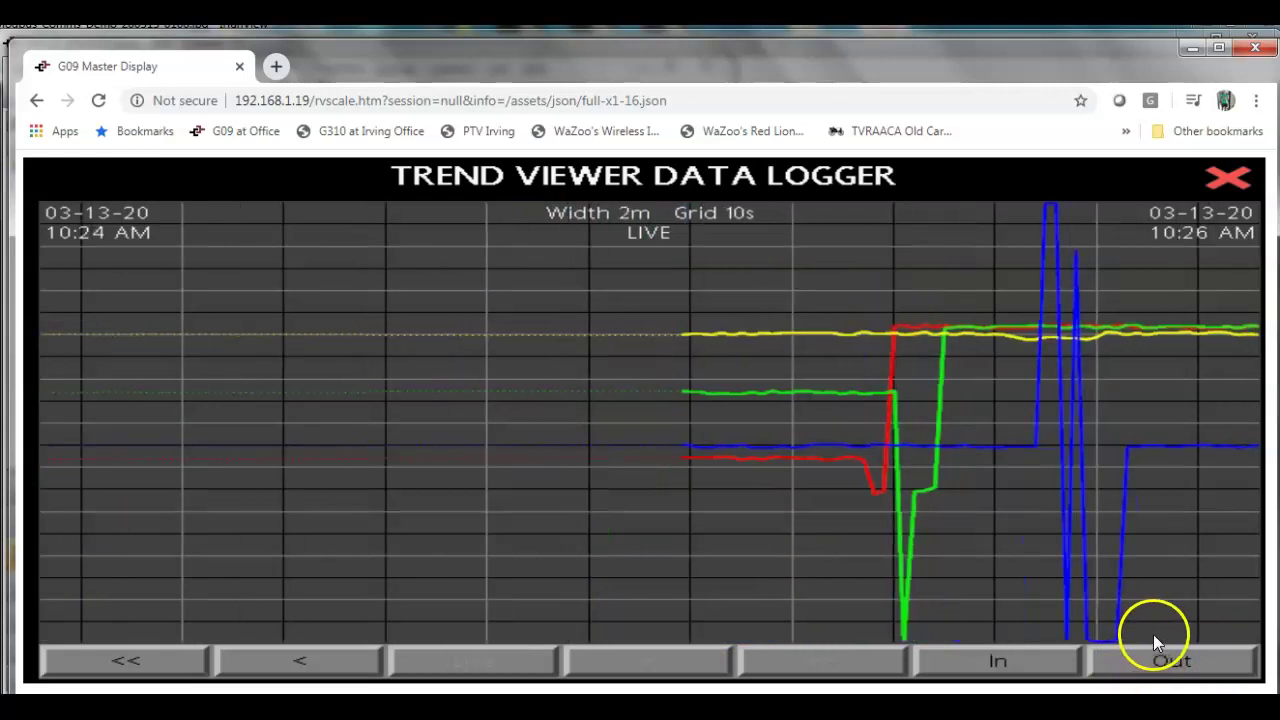
left_click(1237, 195)
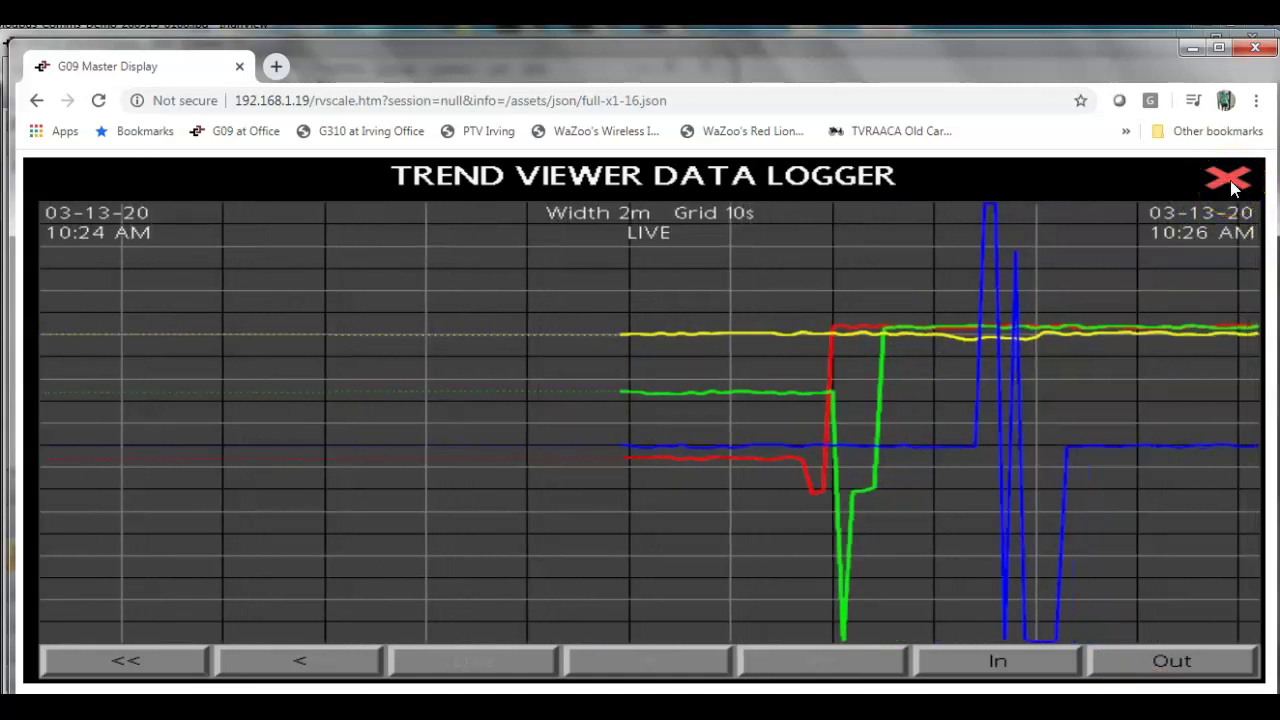
left_click(1227, 183)
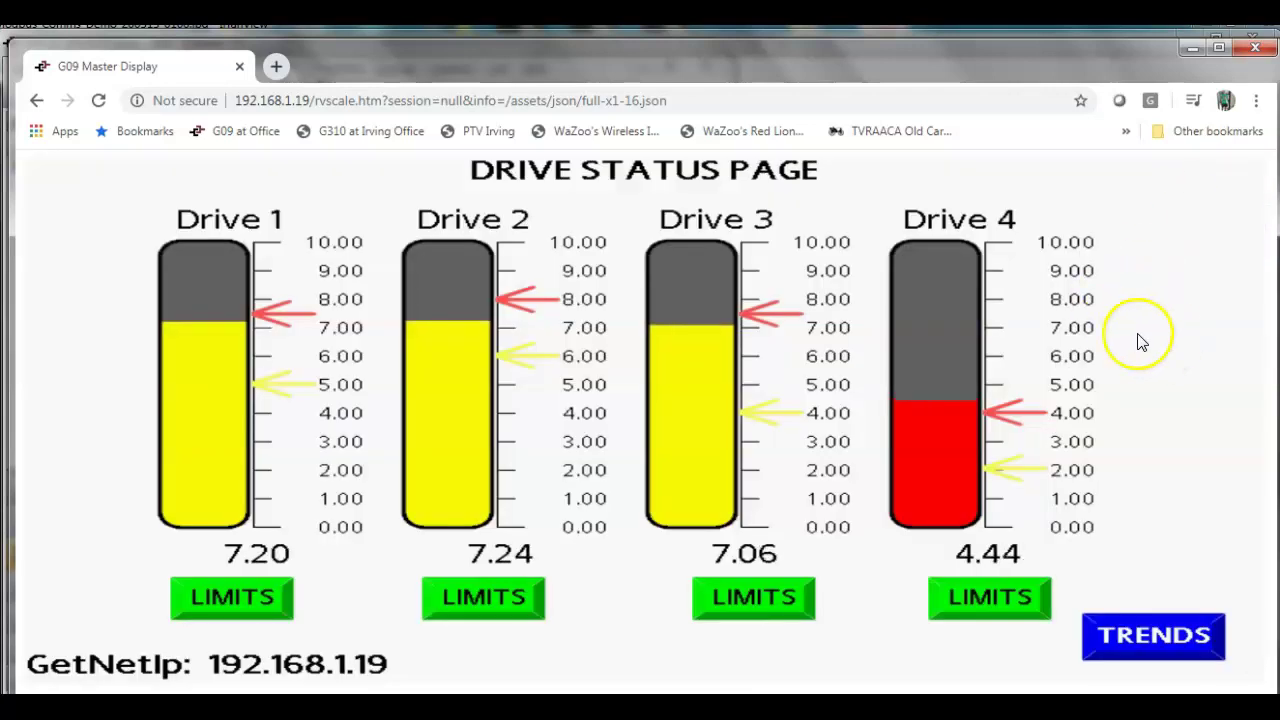
Step: Go from the G09 home page through View Logs to the Log1 file list
left_click(36, 104)
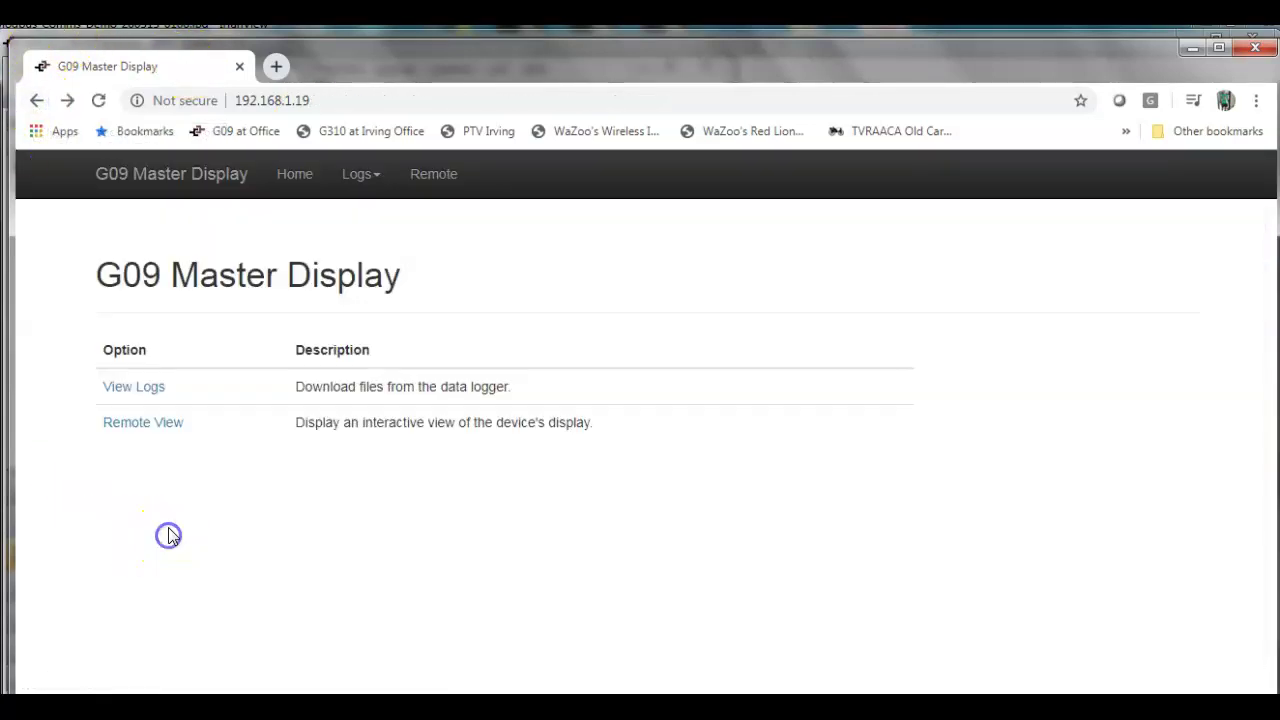
left_click(140, 390)
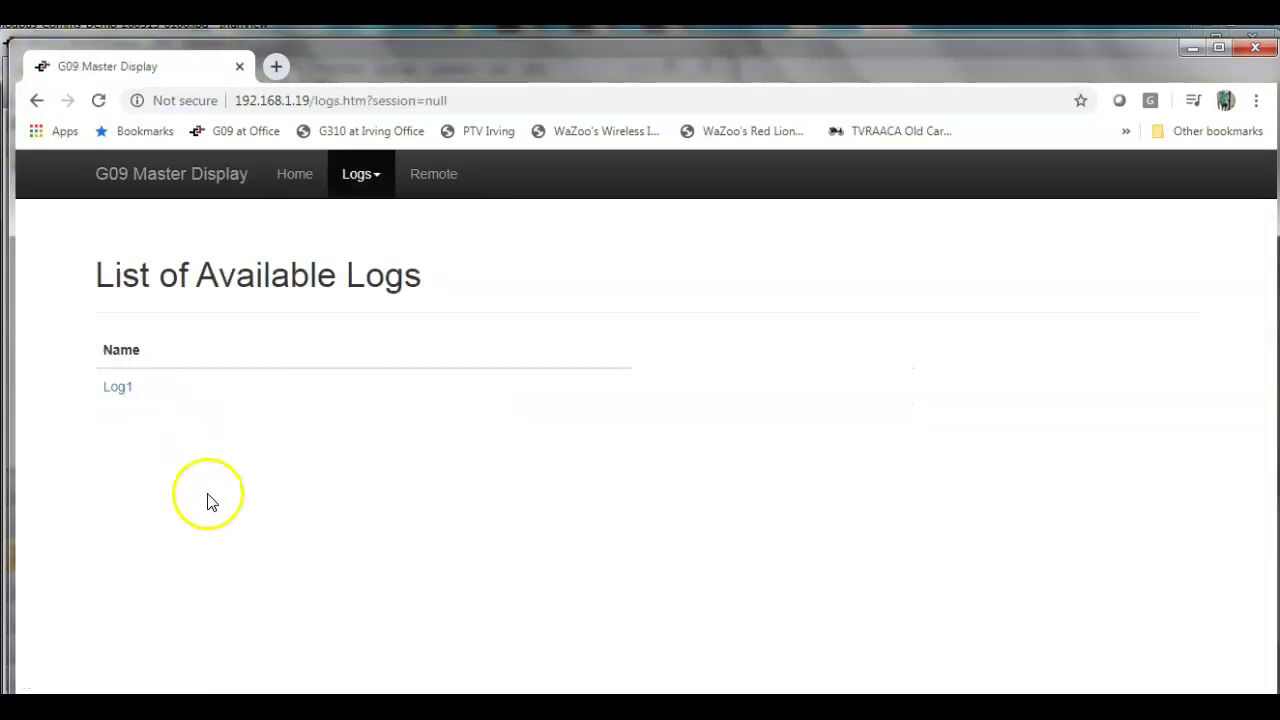
left_click(118, 393)
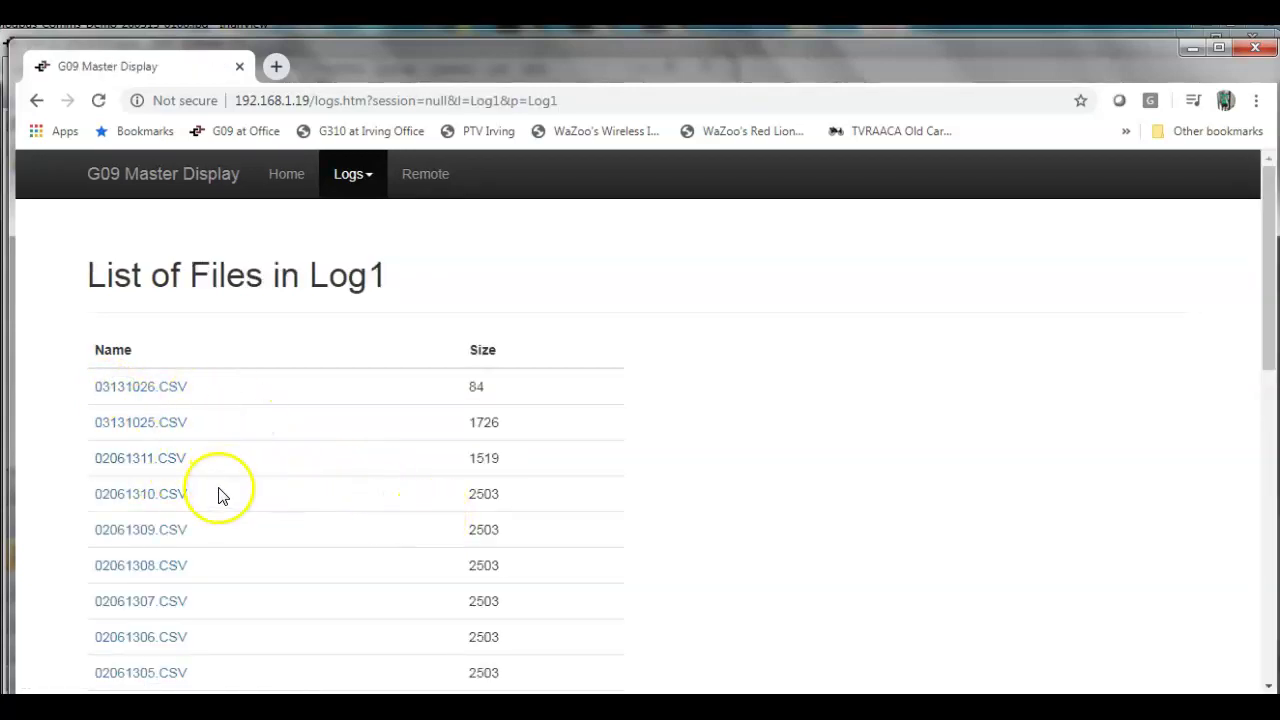
Step: Save the 03131025.CSV log link to the Desktop as 03131025.csv using the All Files type
right_click(144, 436)
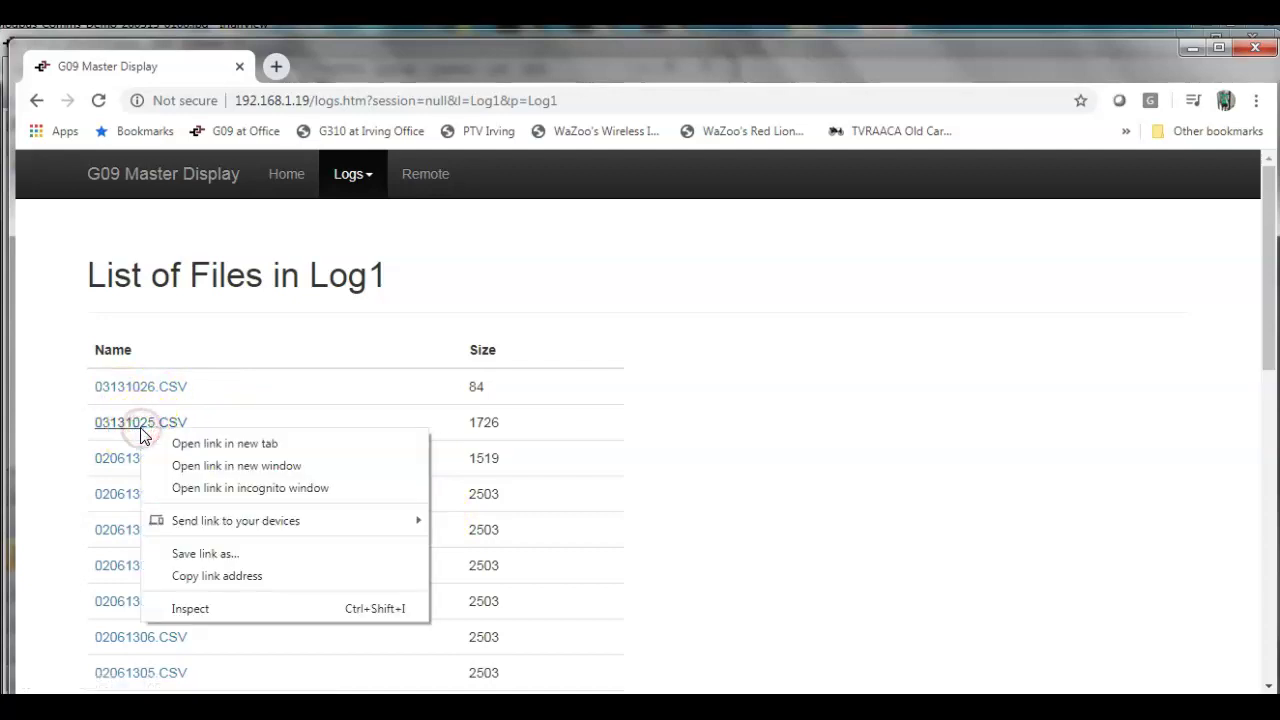
left_click(220, 556)
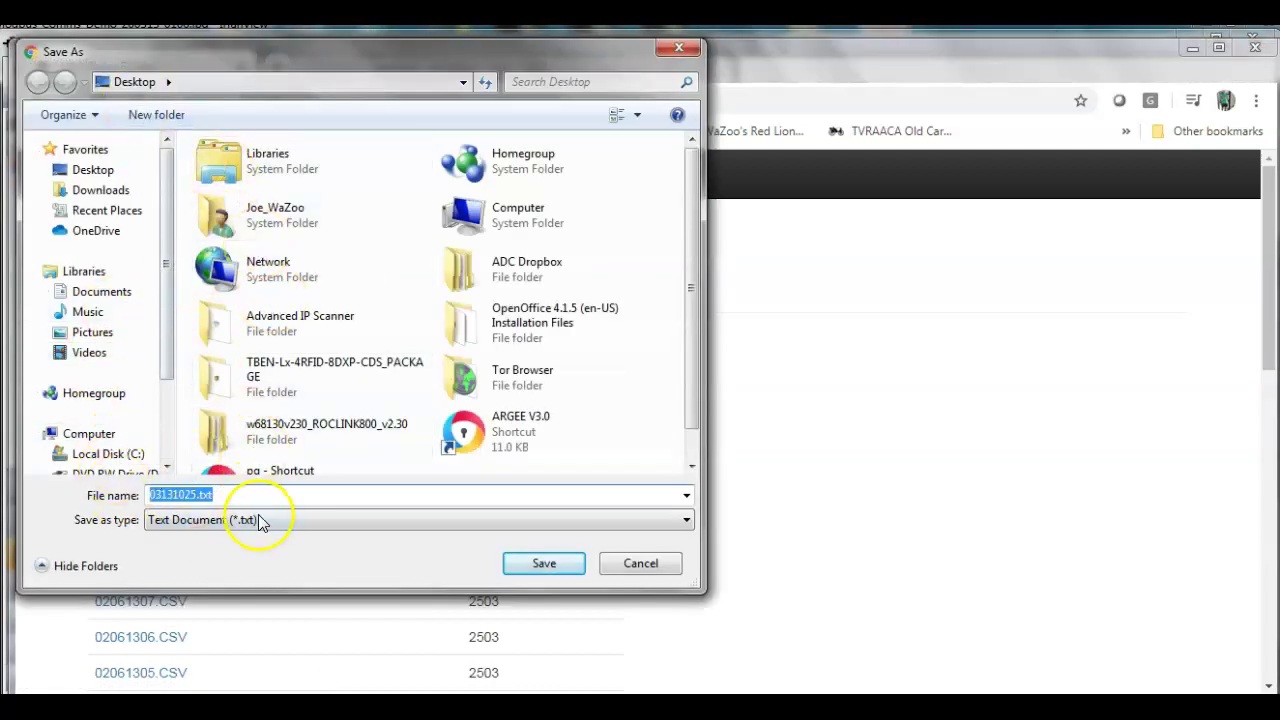
left_click(250, 520)
left_click(241, 549)
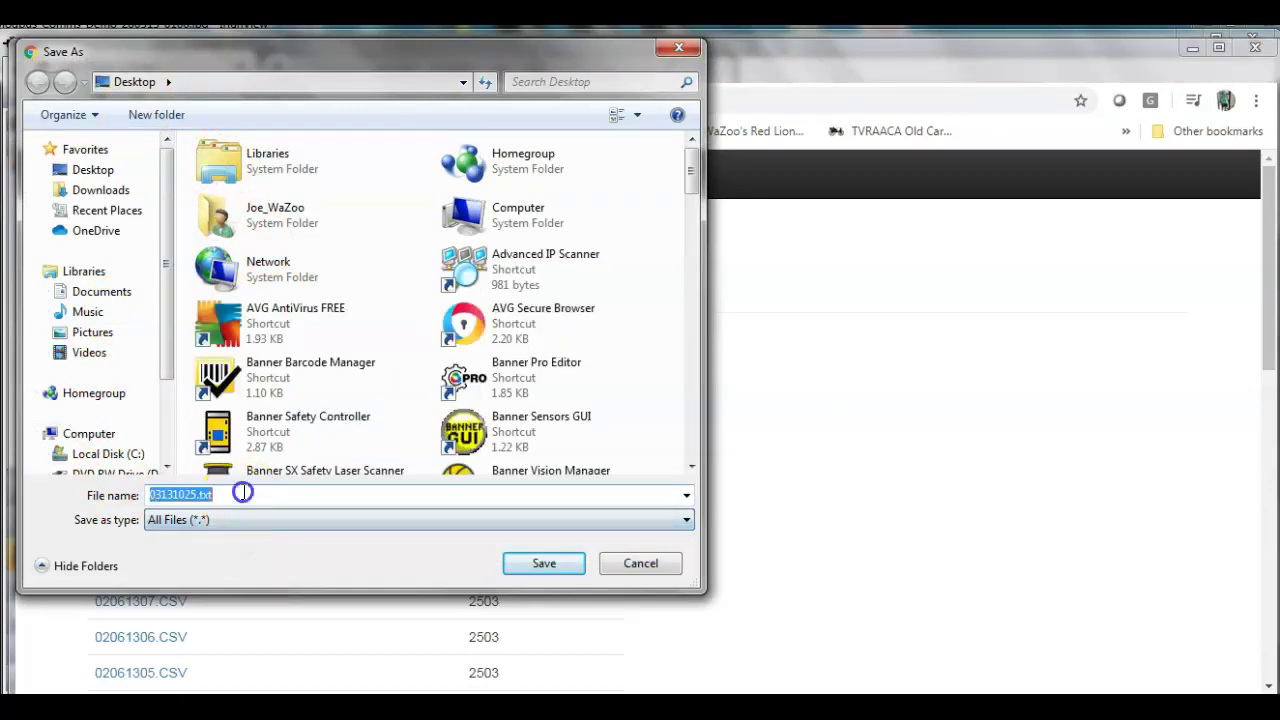
left_click(243, 494)
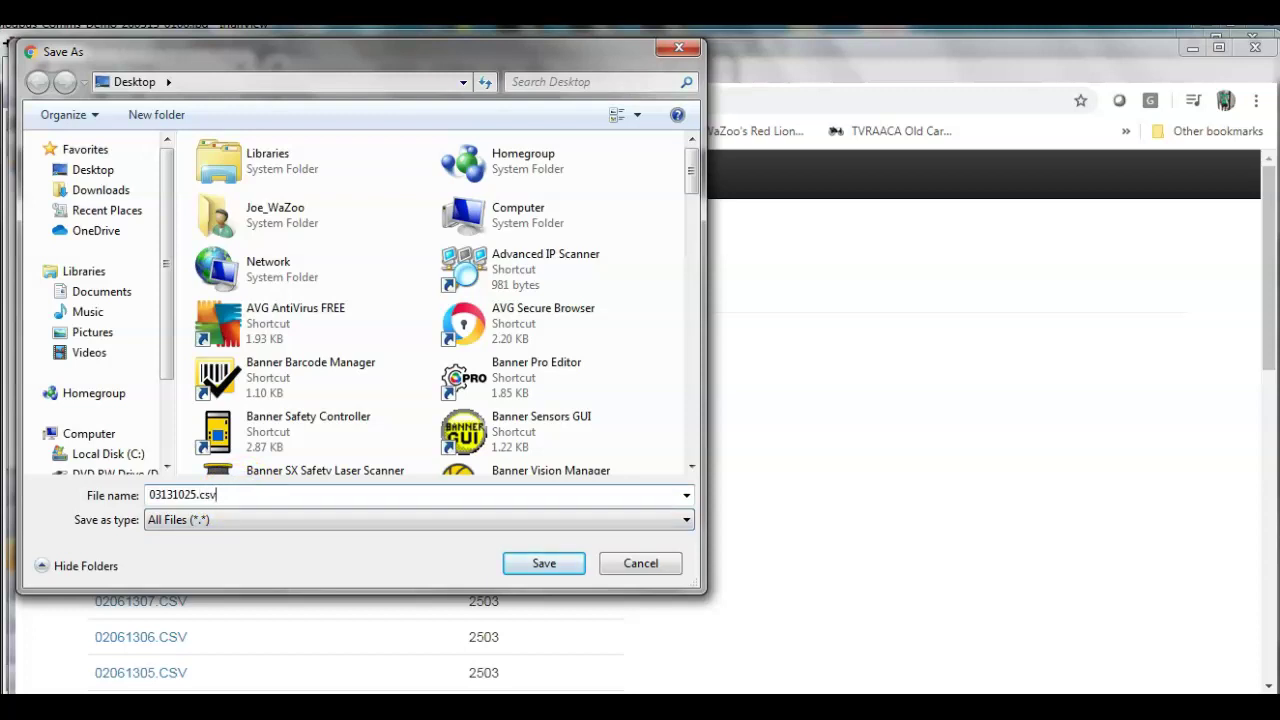
key("Return")
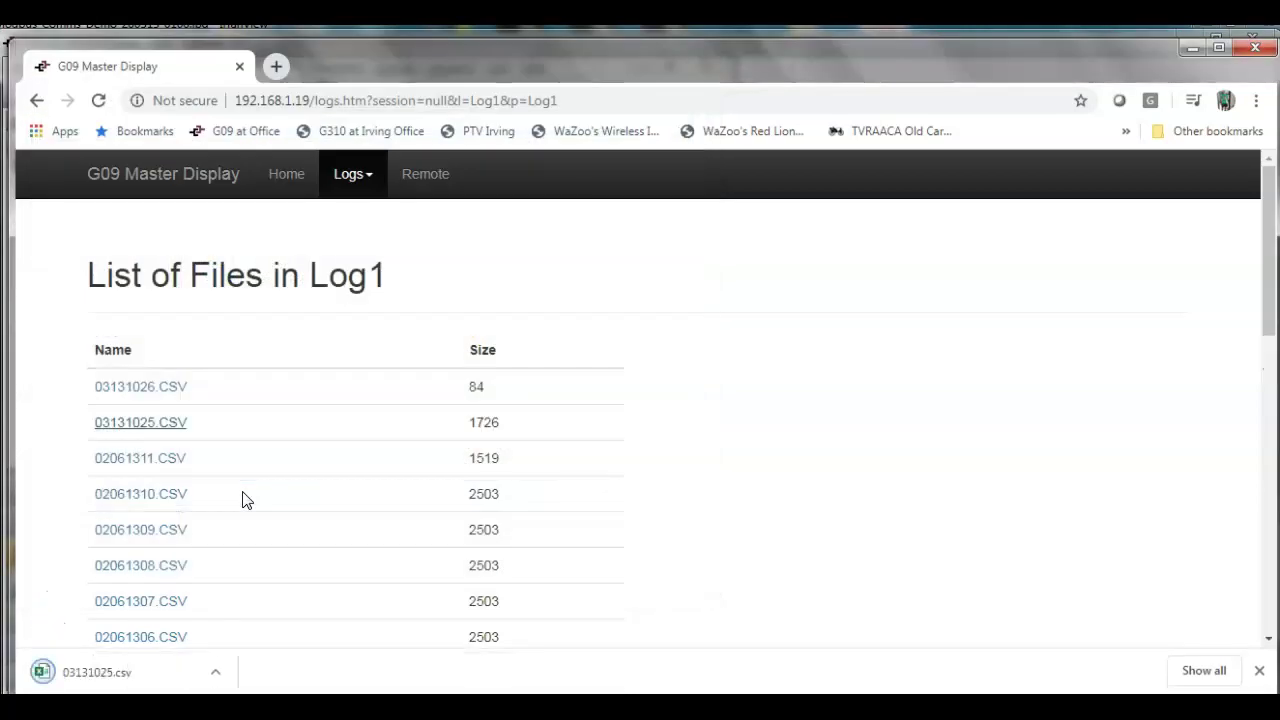
Step: Open 03131025.csv in Excel, widen column A to show full dates, review, then close without saving
left_click(72, 680)
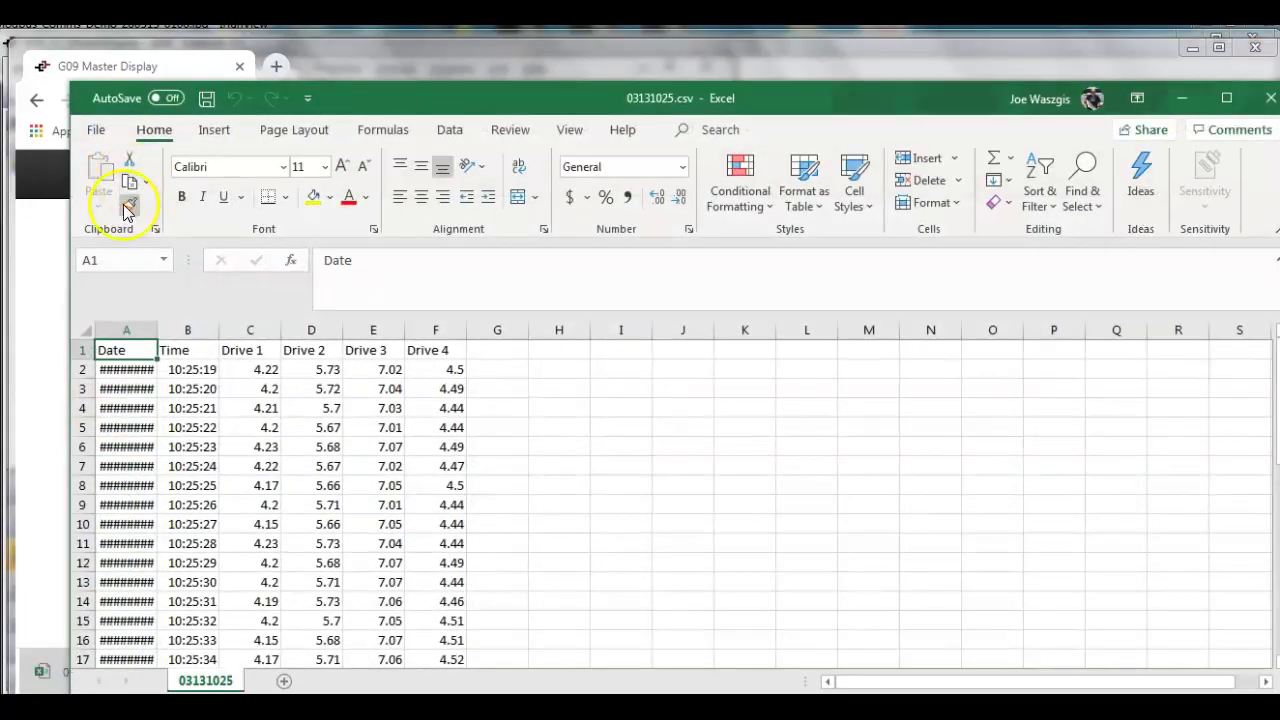
left_click_drag(160, 363, 205, 360)
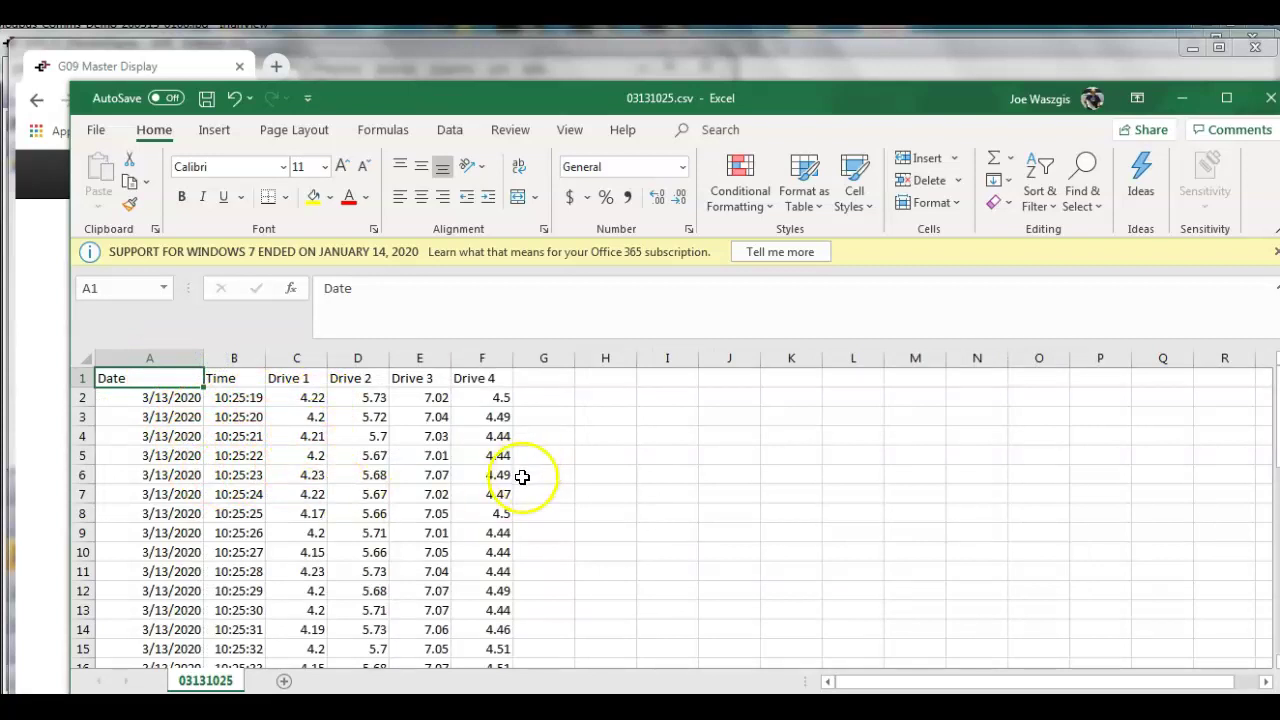
scroll(523, 477, "down", 11)
scroll(506, 509, "up", 11)
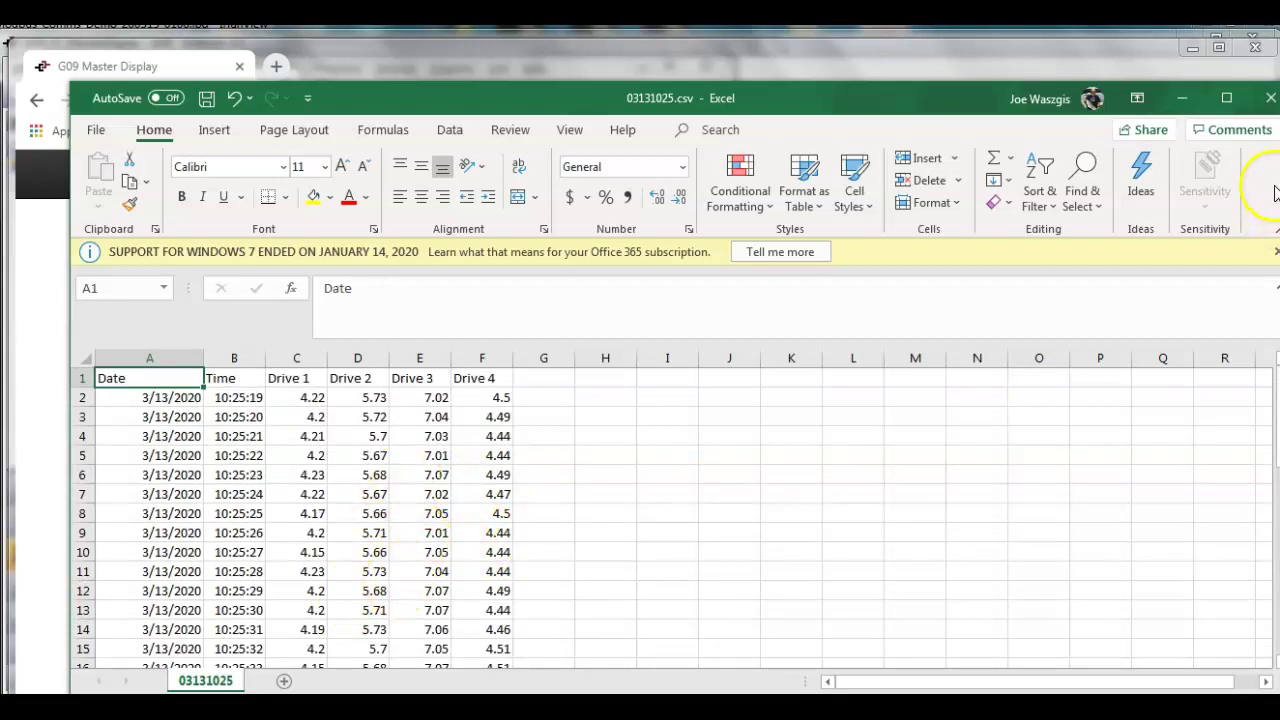
left_click(1270, 99)
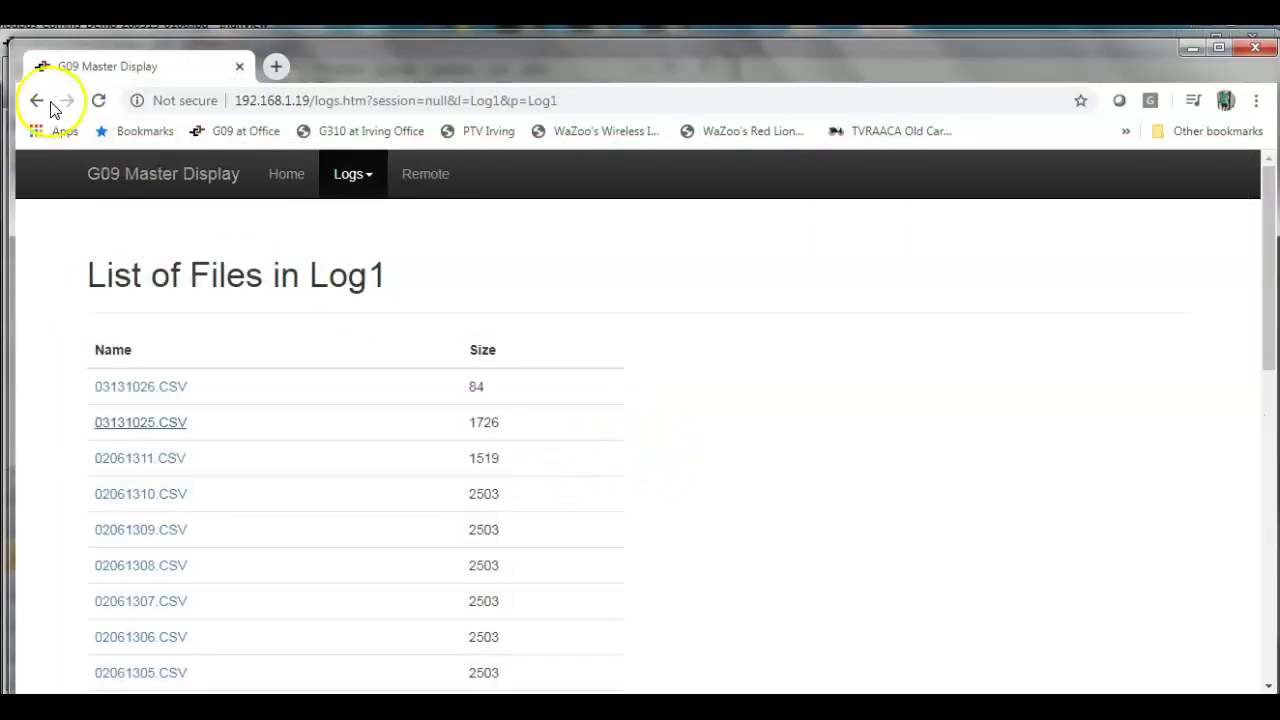
Step: Return to the G09 Master Display home and reopen its Remote View
left_click(36, 100)
left_click(35, 100)
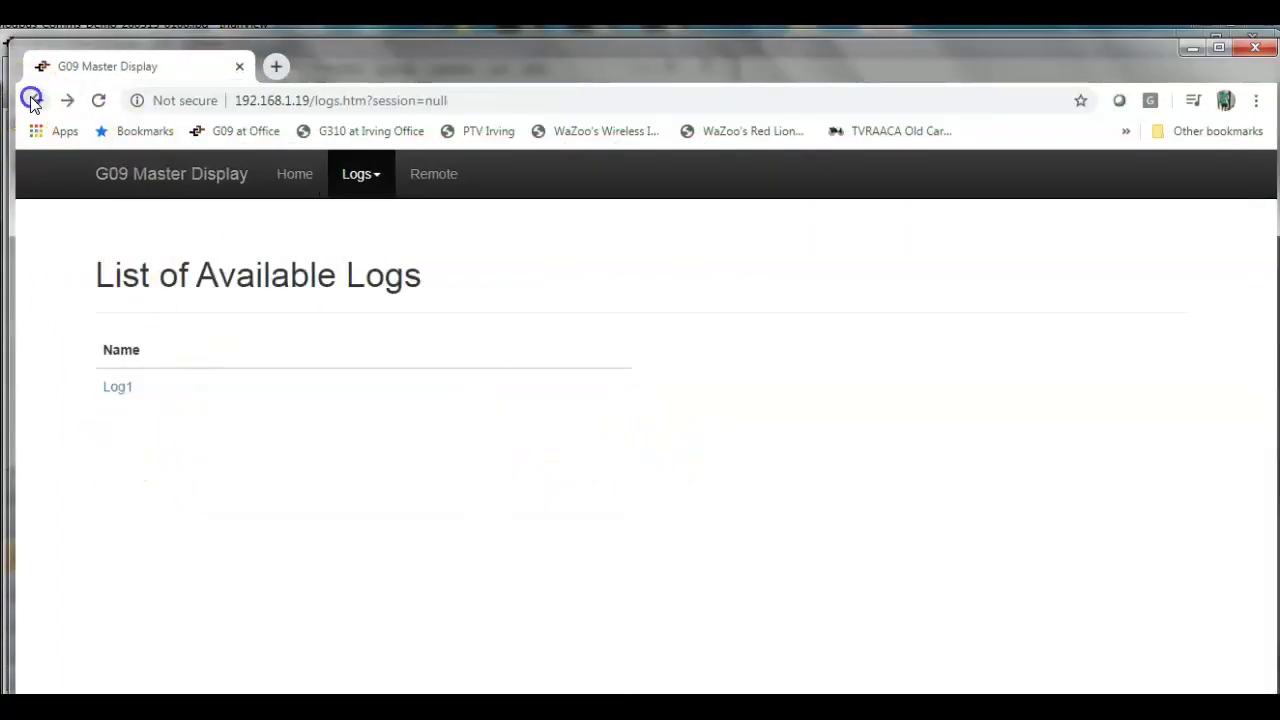
left_click(145, 424)
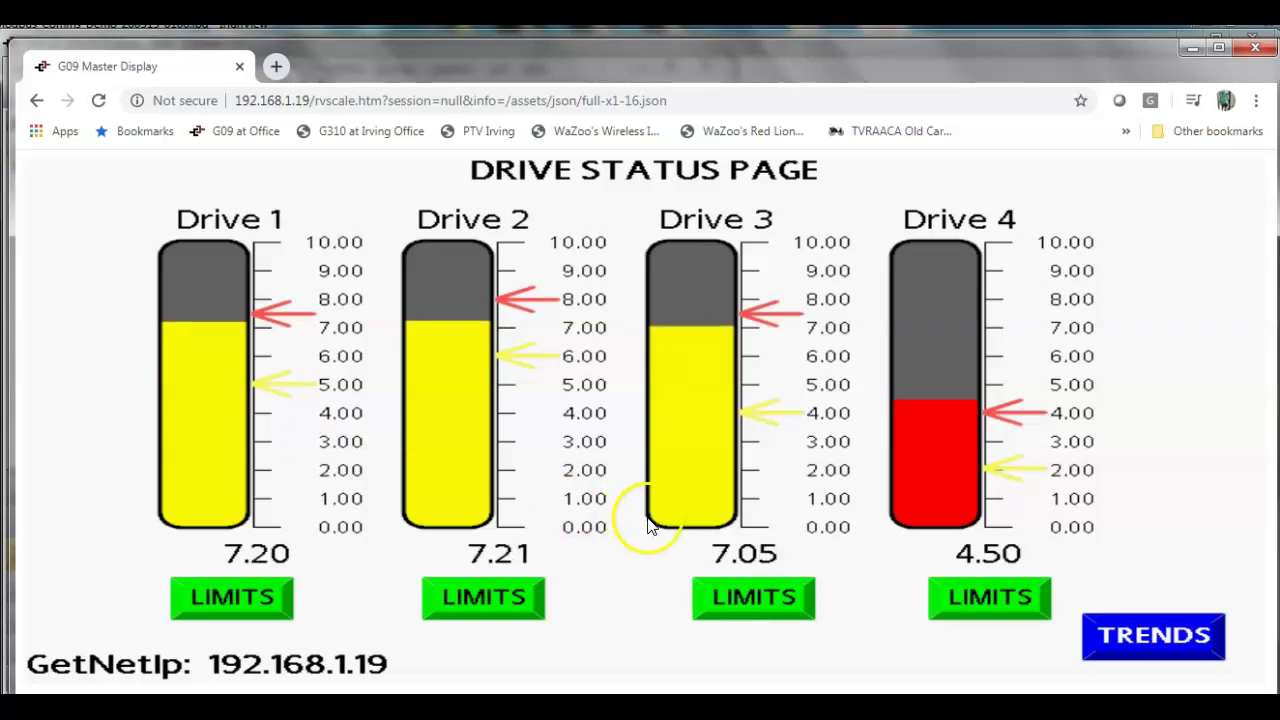
Step: Open the first hardware setup photo from the Photos folder in IrfanView, exiting full screen
key("alt+Tab")
double_click(654, 205)
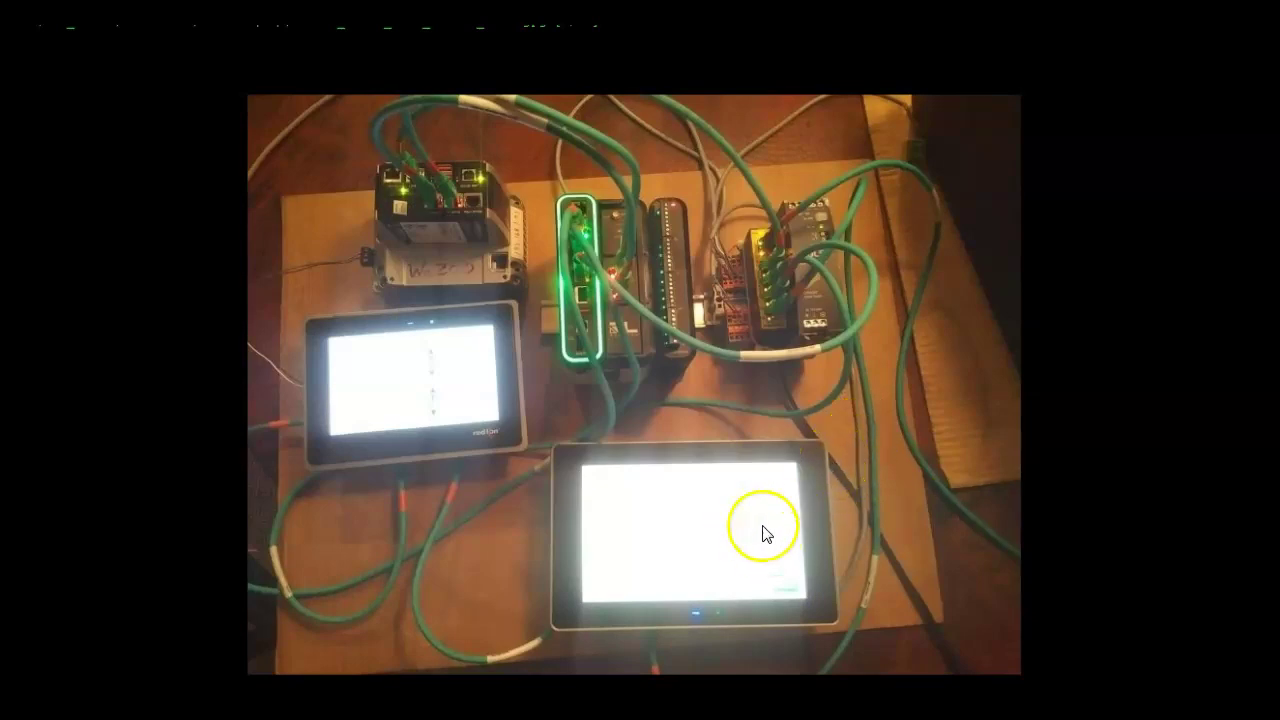
key("Escape")
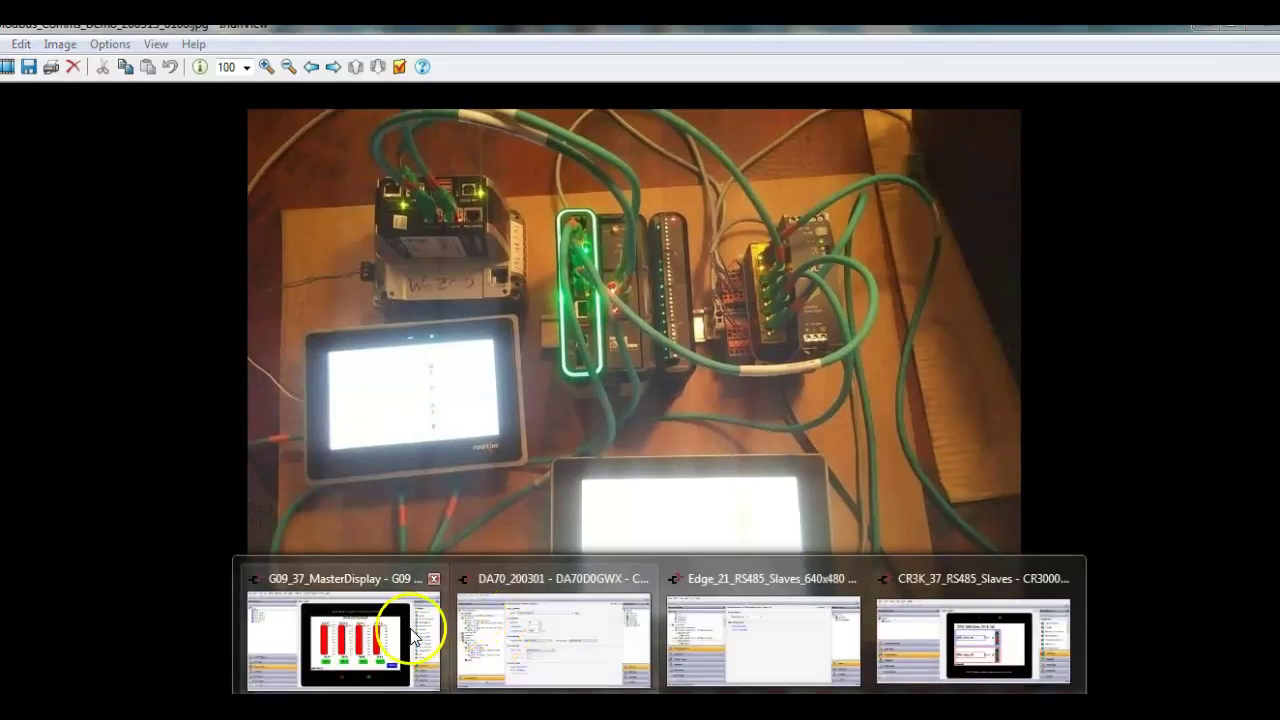
Step: In the G09_37_MasterDisplay project, widen the page editing area and select the Drive 1 and Drive 2 bar groups
left_click(420, 628)
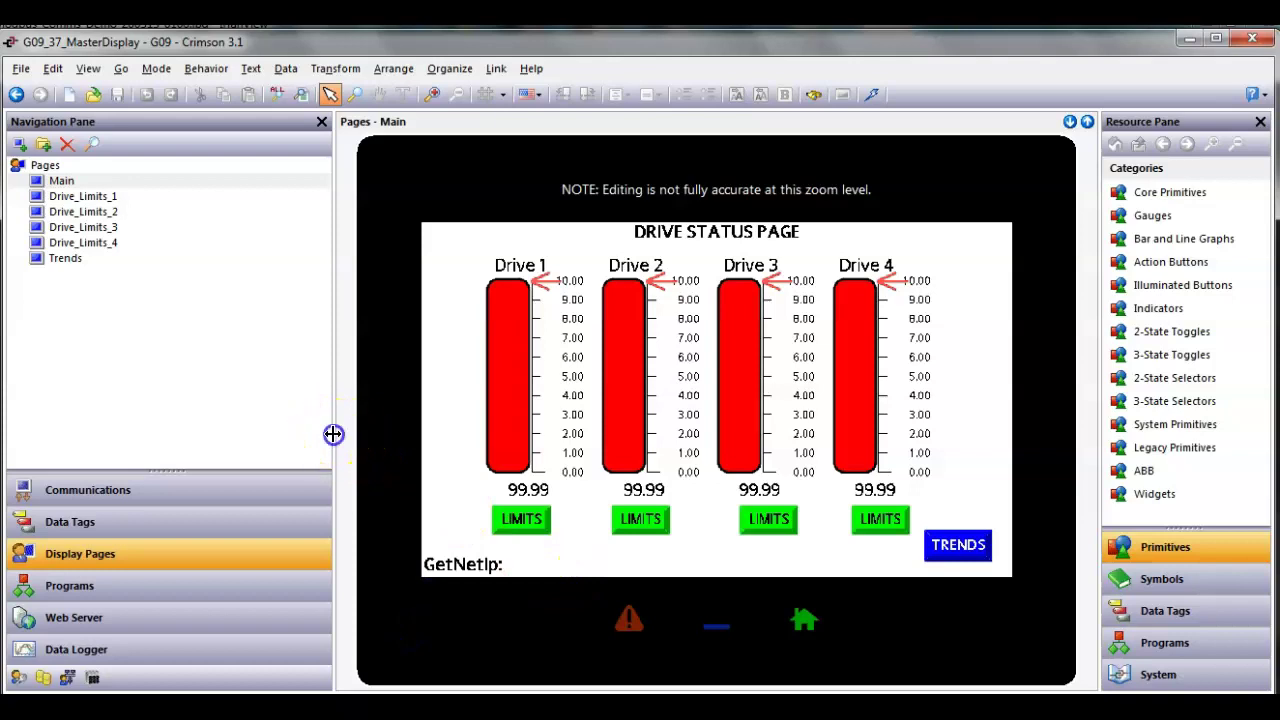
left_click_drag(333, 434, 242, 421)
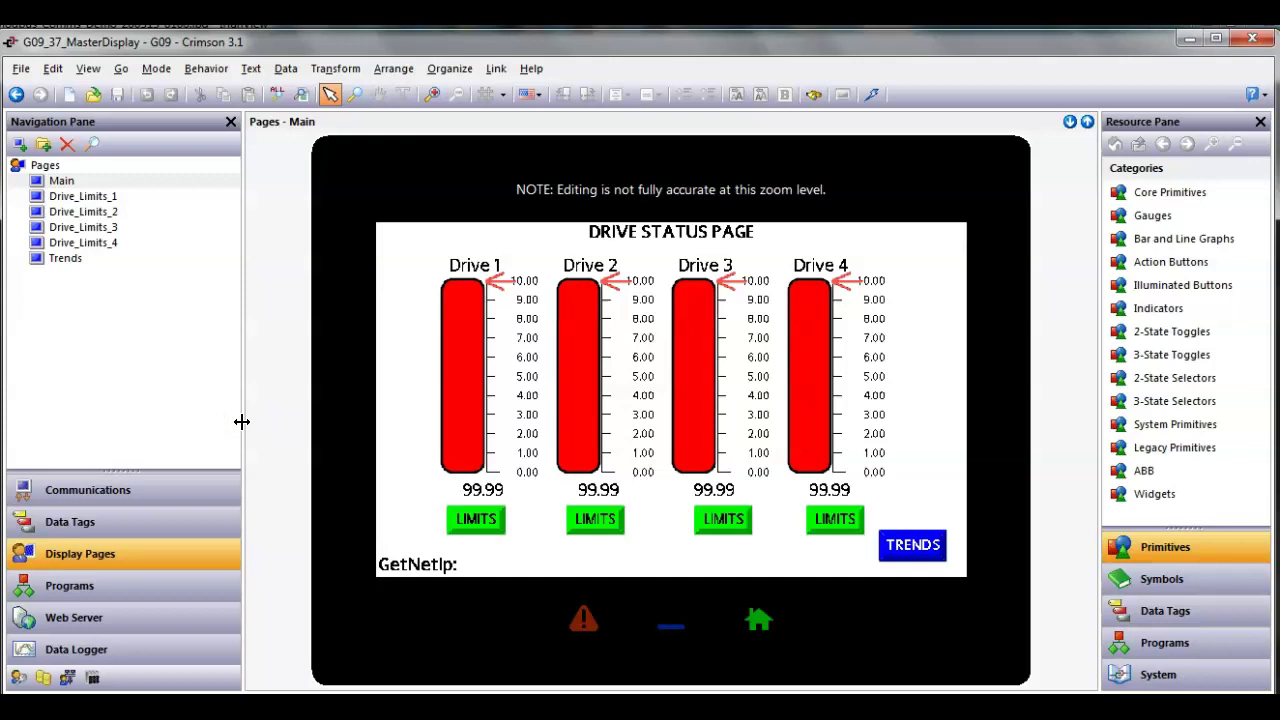
left_click(460, 394)
left_click(571, 386)
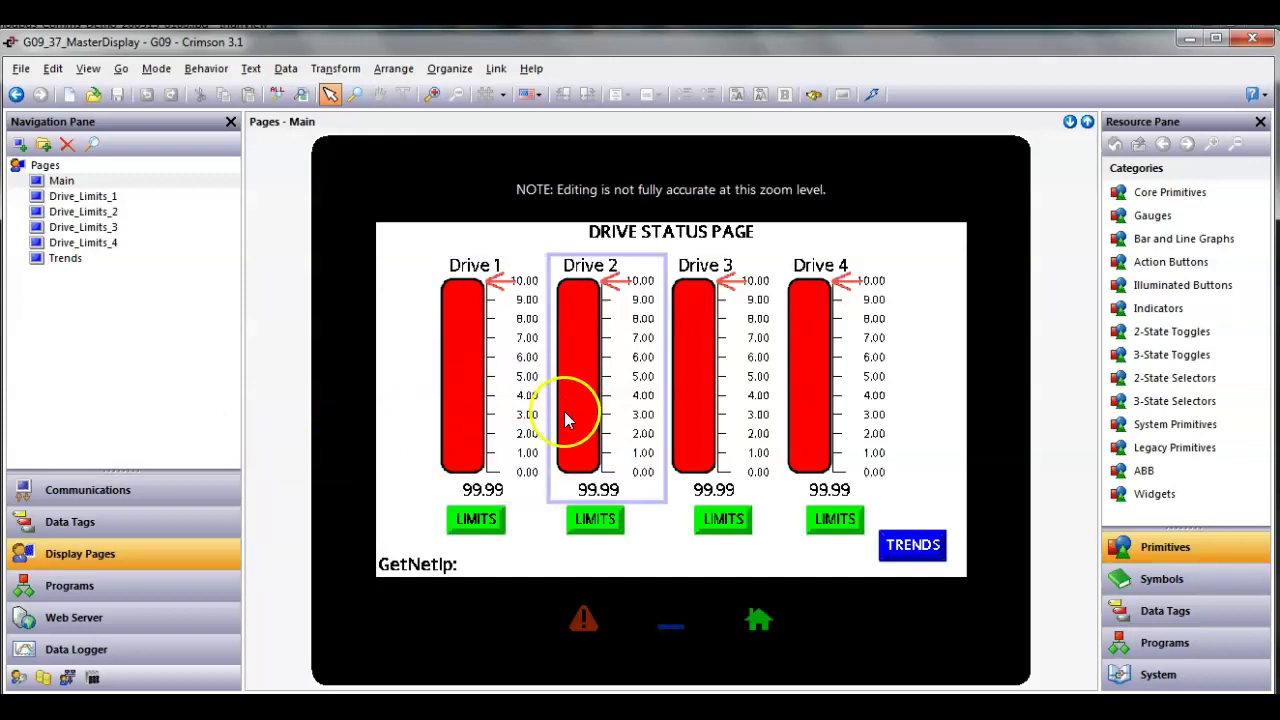